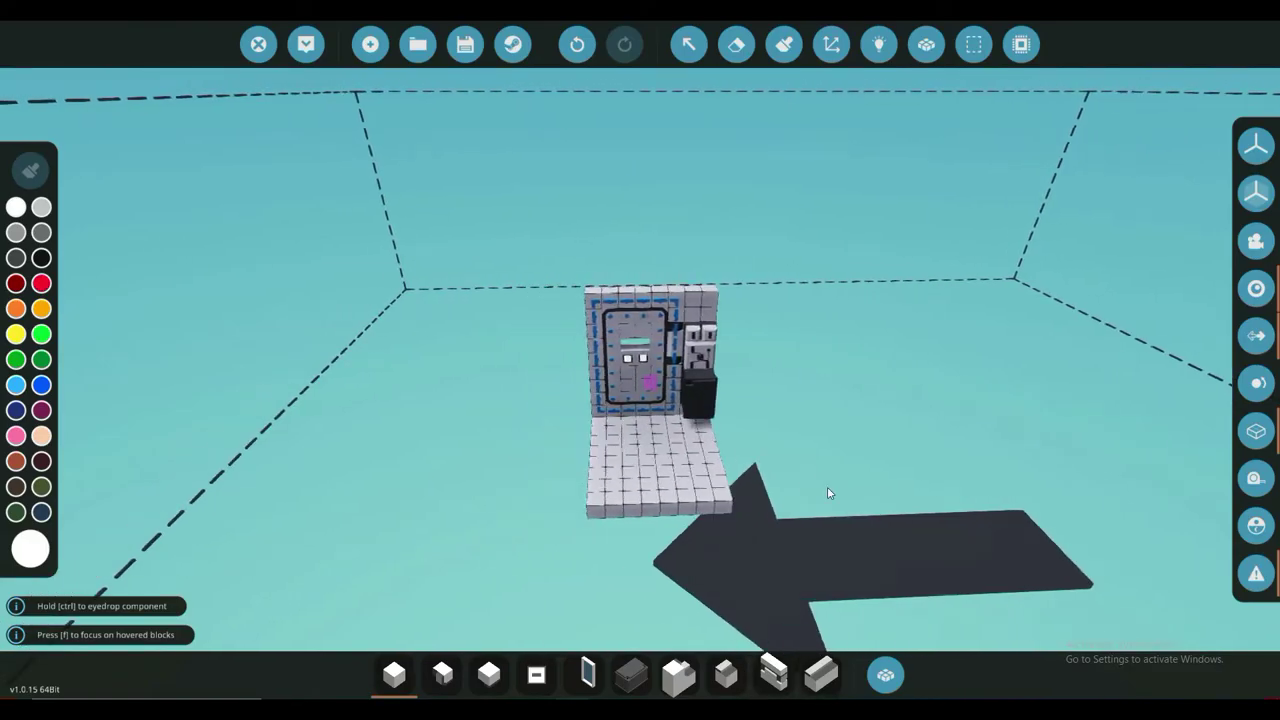
Spawn the demonstration door build and walk up to the front of its door and the switchboxes beside it.
scroll(646, 321, "up", 3)
left_click(307, 52)
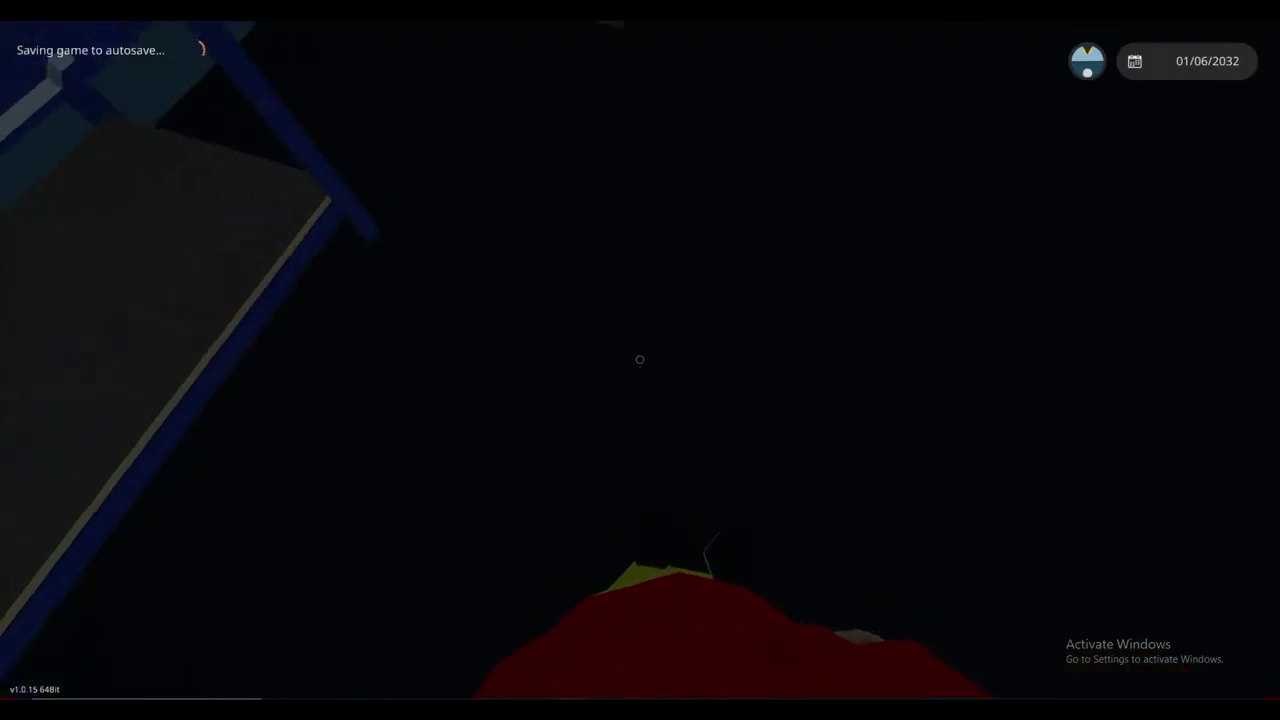
key("w")
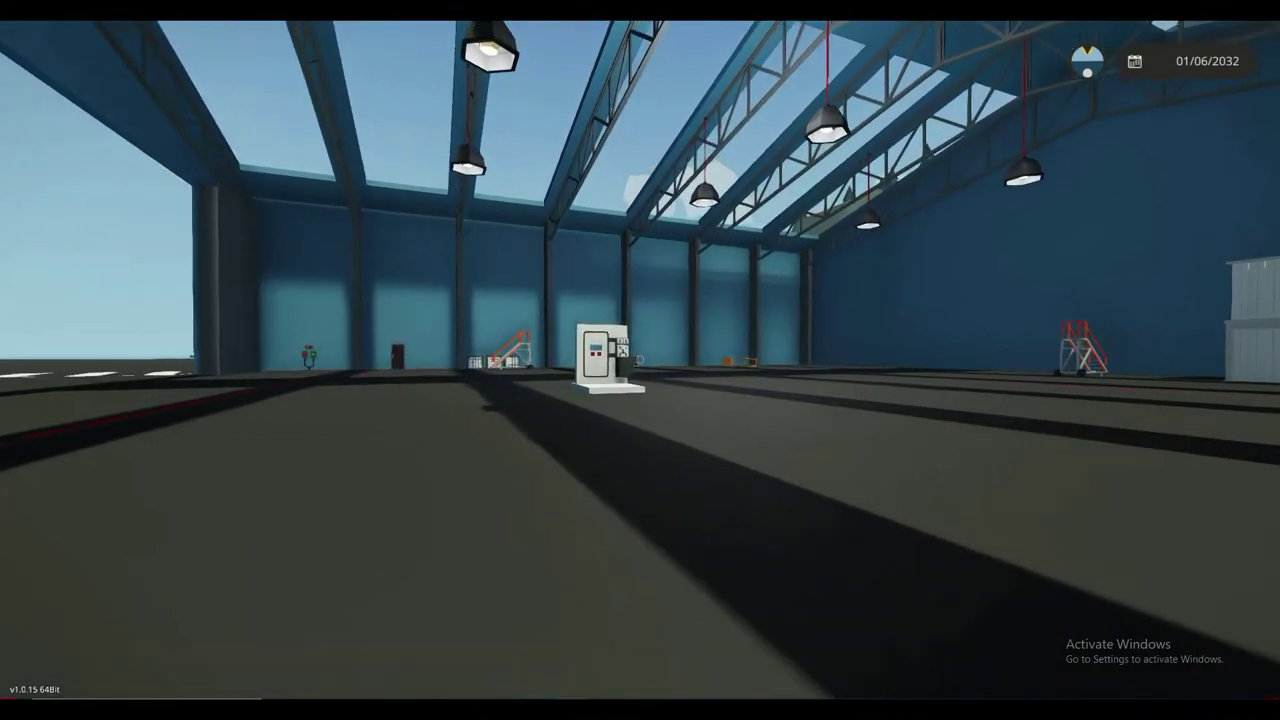
key("w")
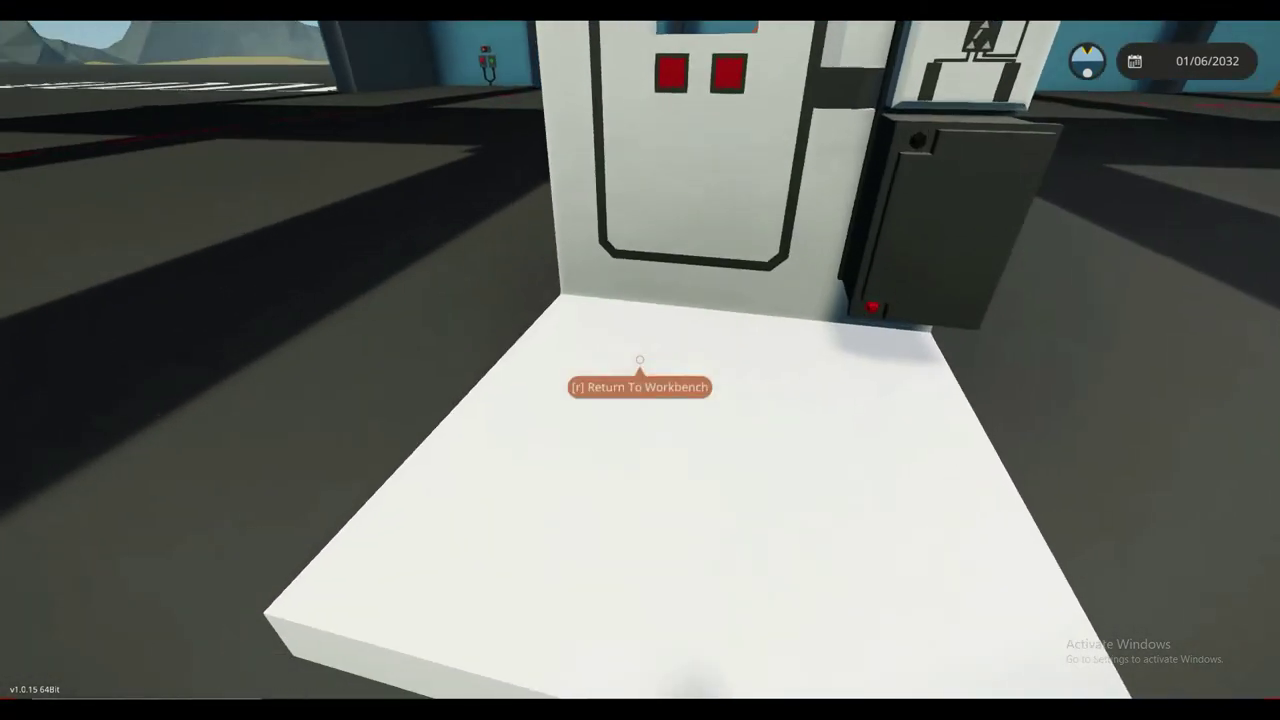
key("space")
key("w")
key("s")
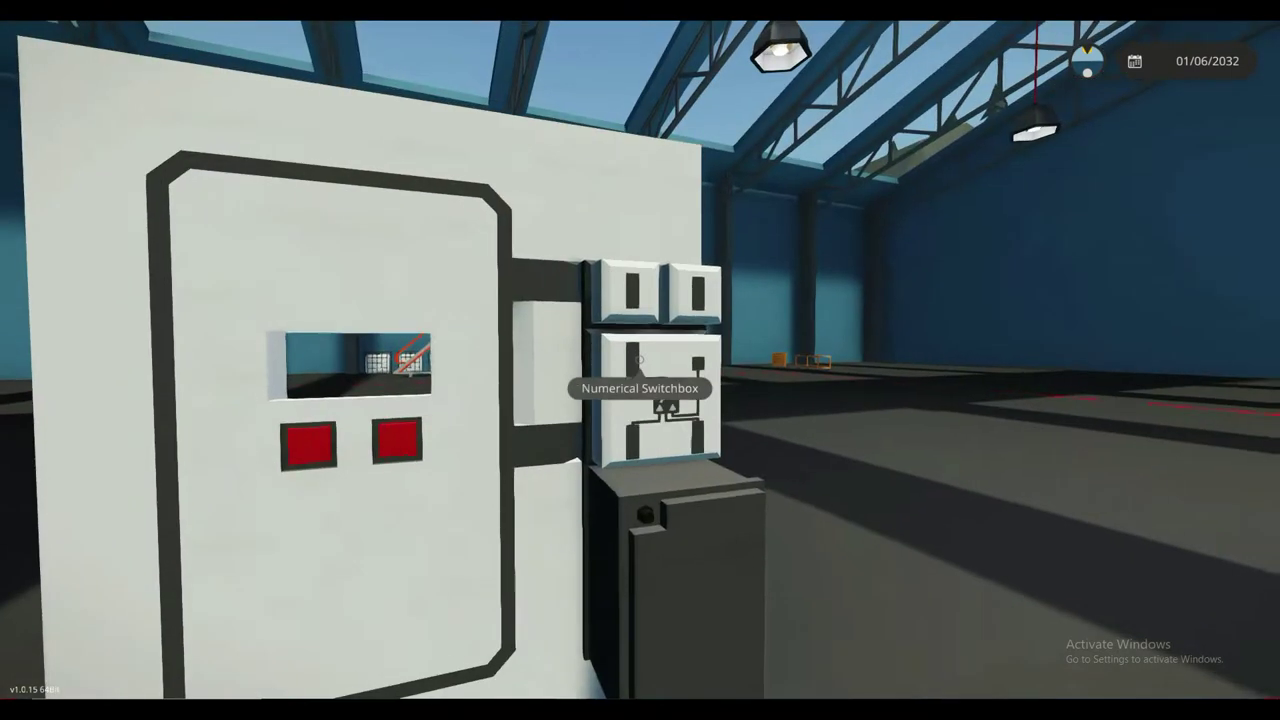
key("a")
key("w")
key("s")
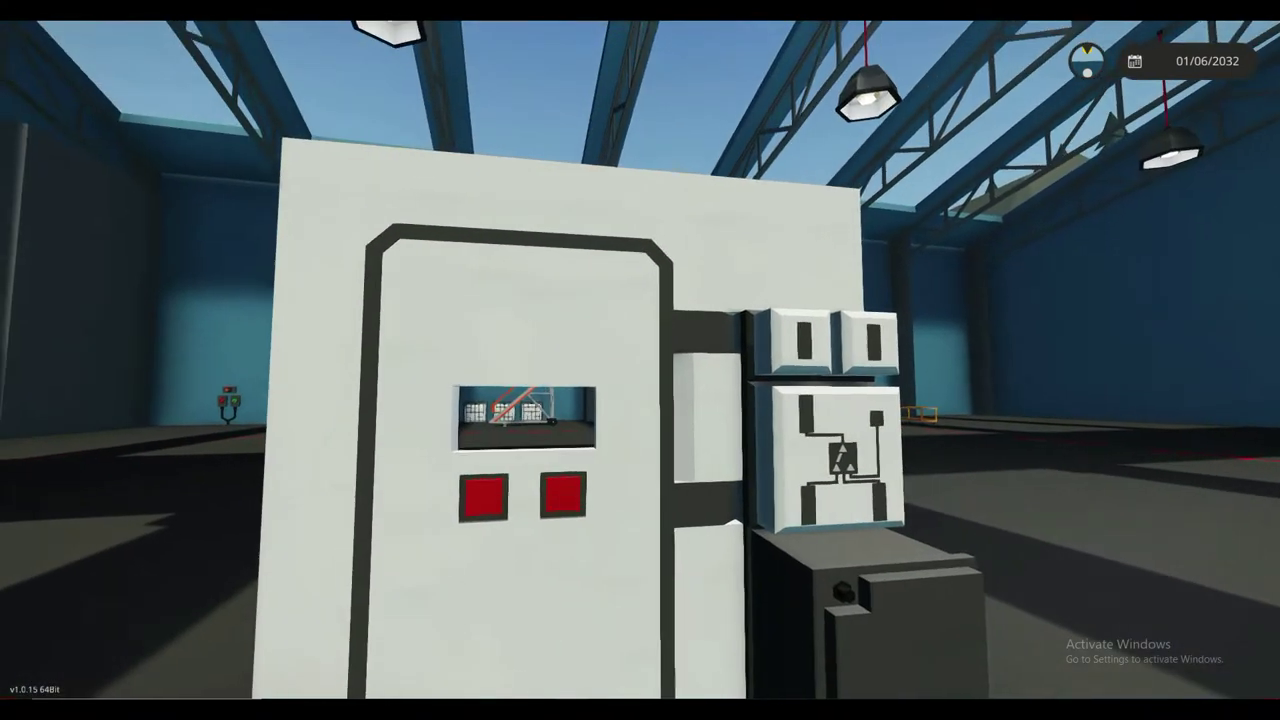
key("w")
key("w")
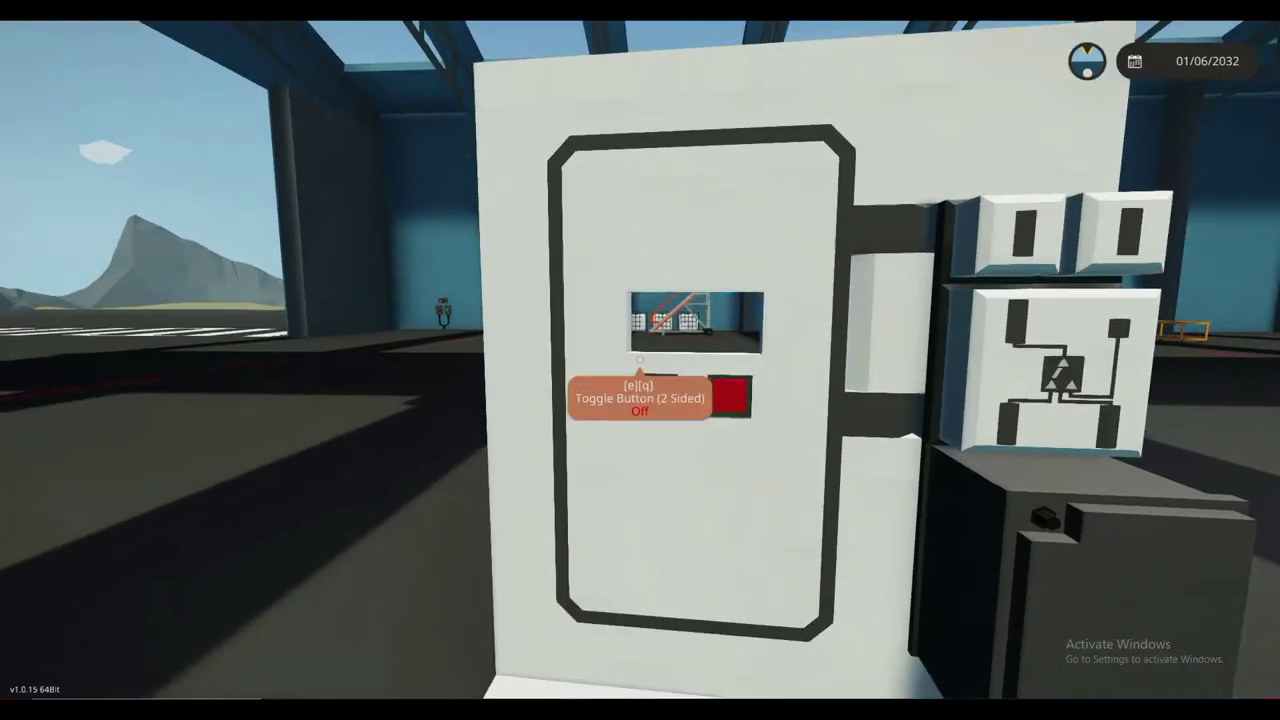
Test the door by operating its two-sided toggle buttons from the front, passing through, and switching both on from the back.
key("e")
key("e")
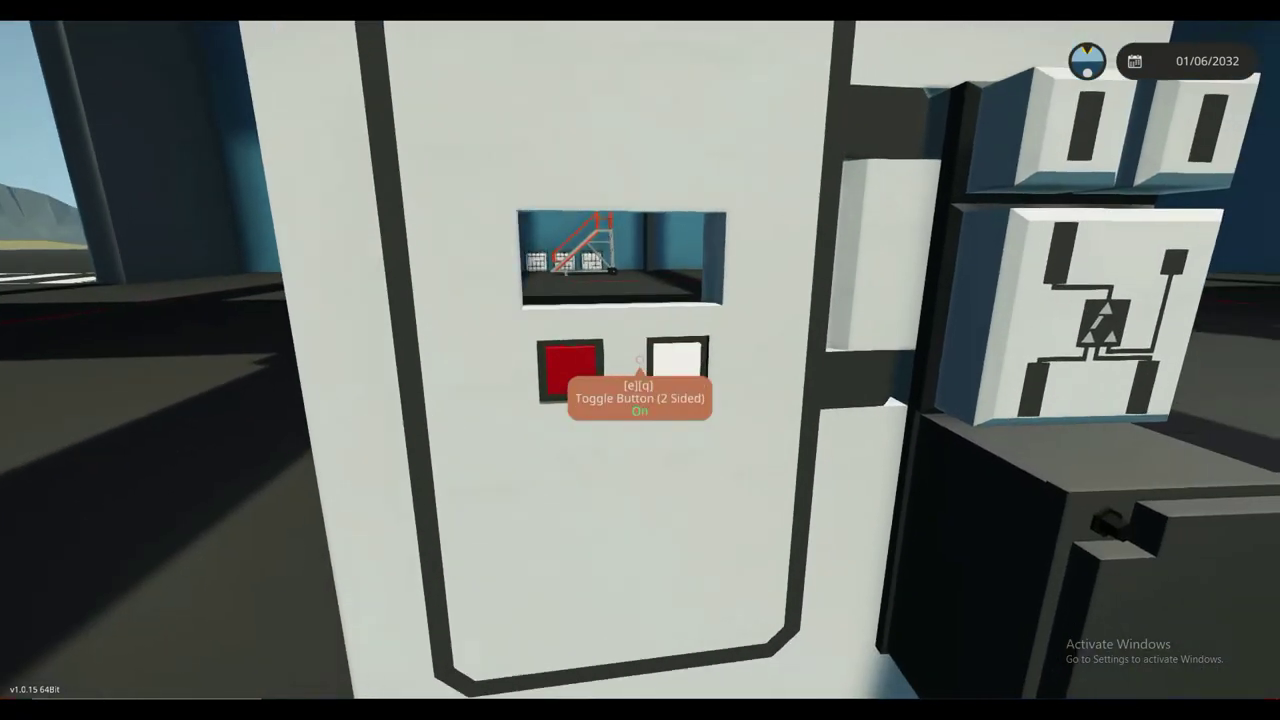
key("w")
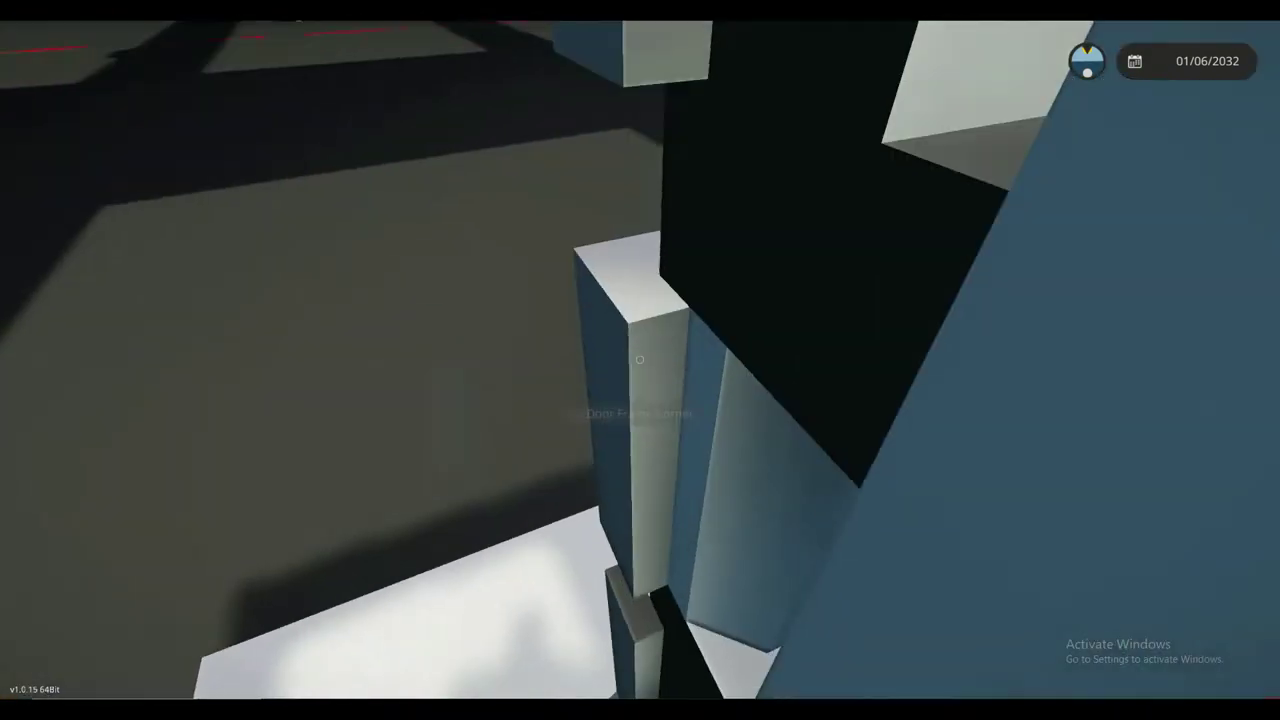
key("e")
key("s")
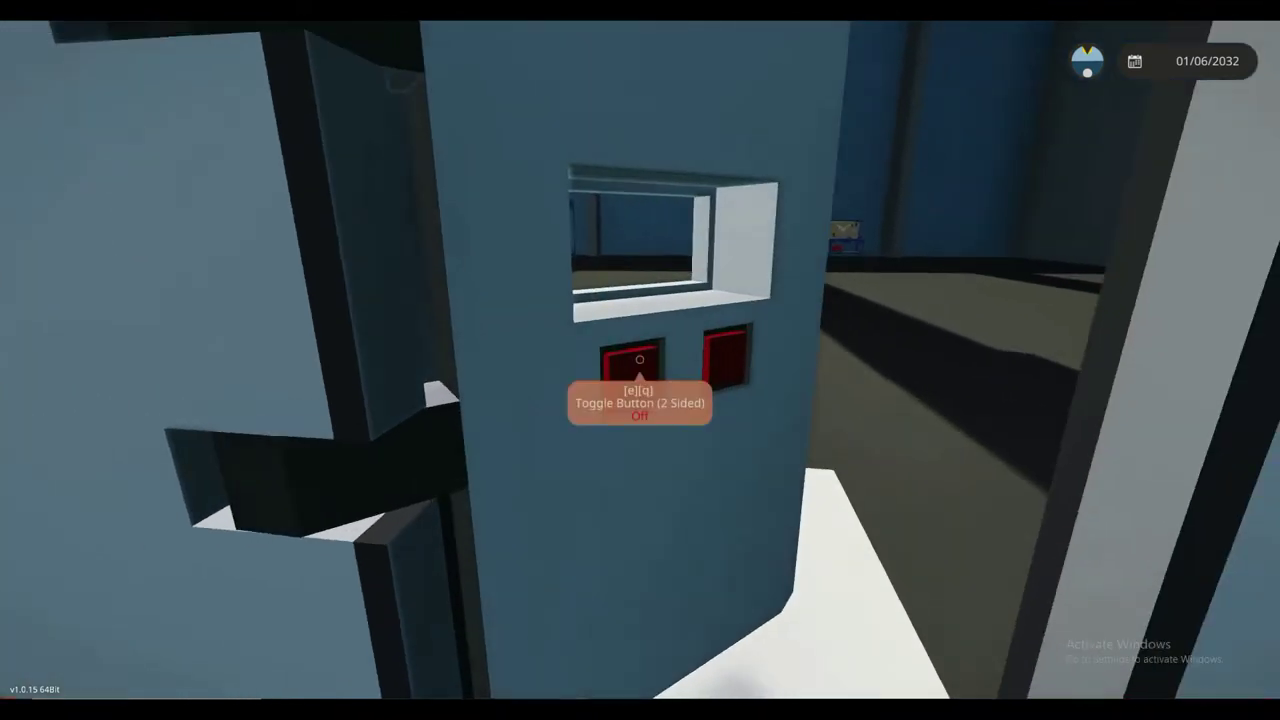
key("e")
key("e")
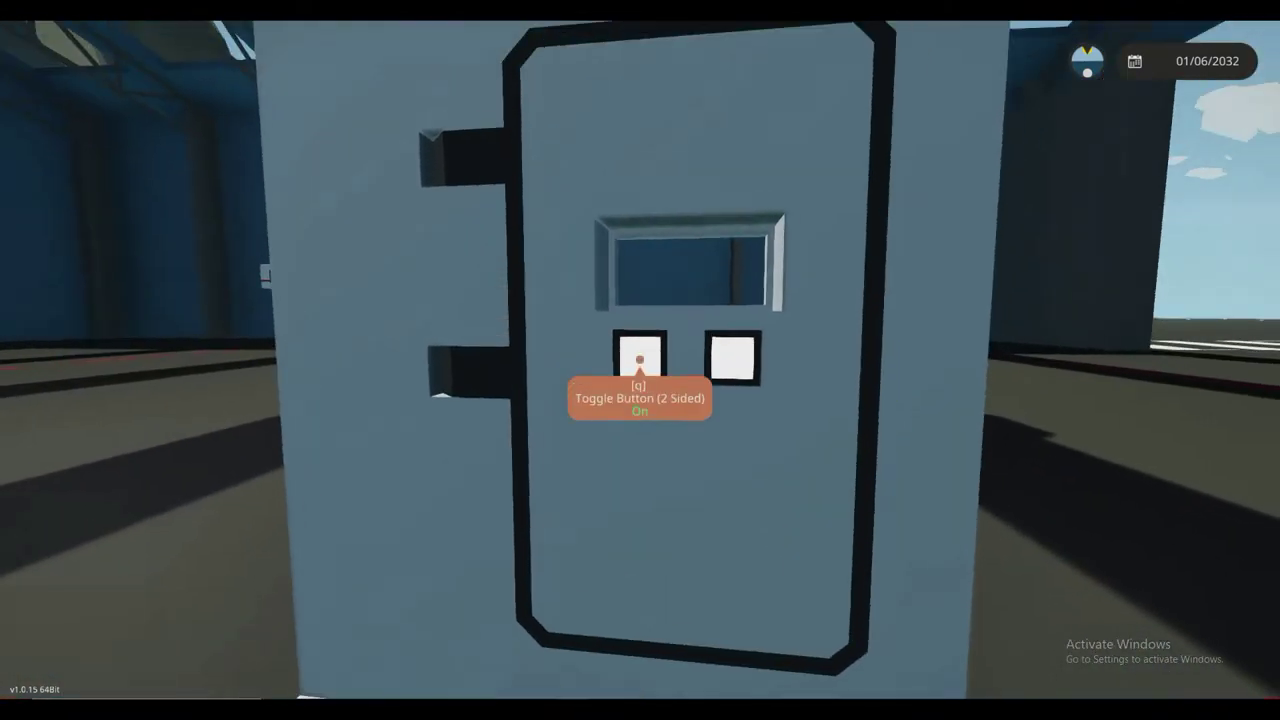
Walk around the door build to view it from the side, and return it to the workbench.
key("a")
key("d")
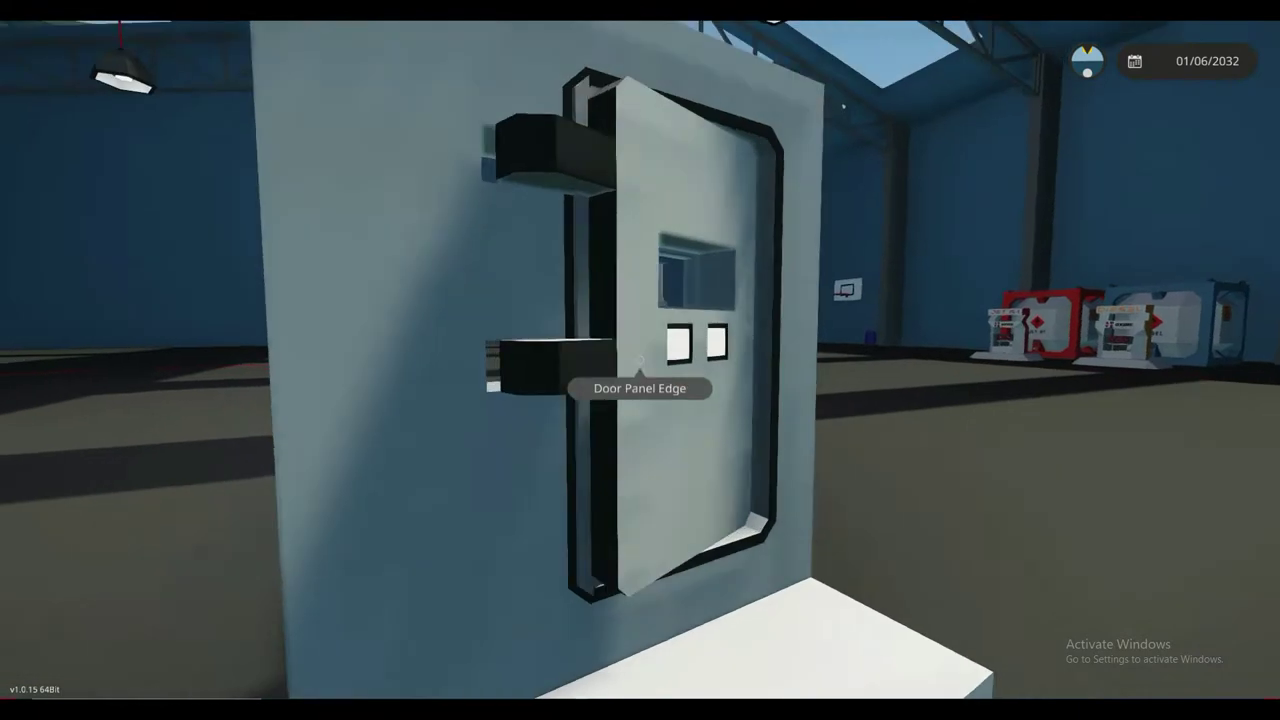
key("s")
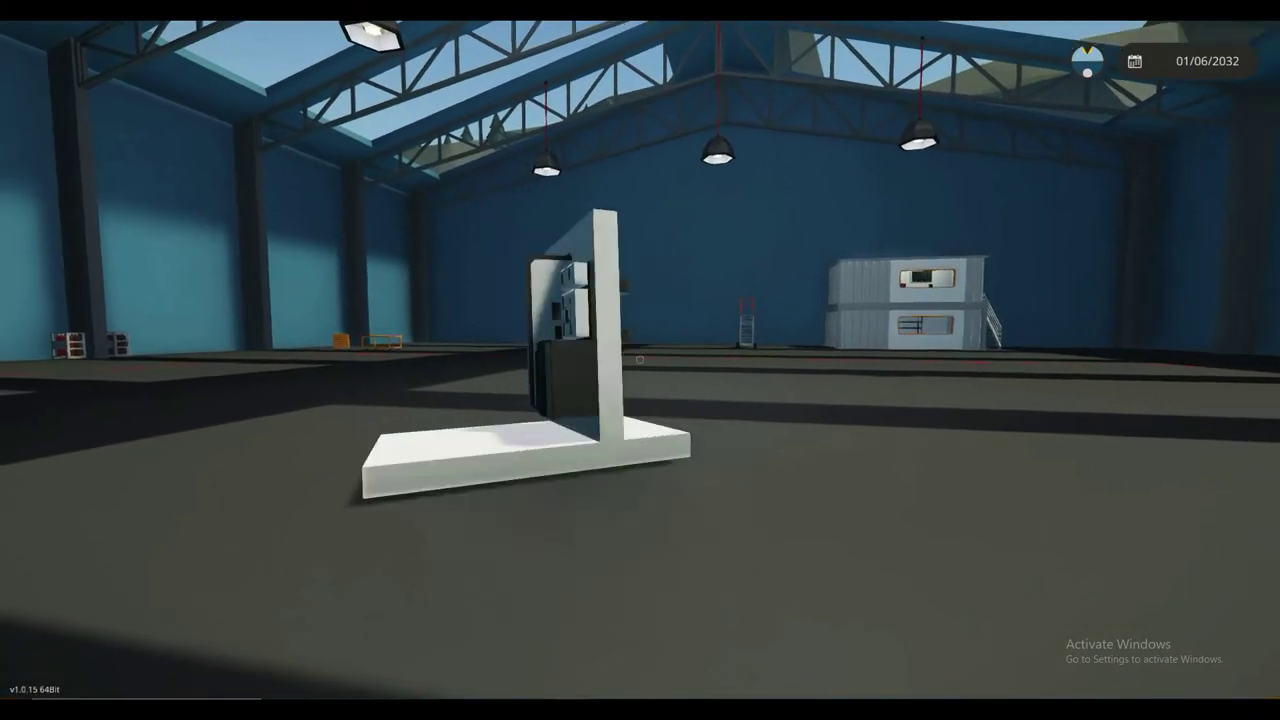
key("s")
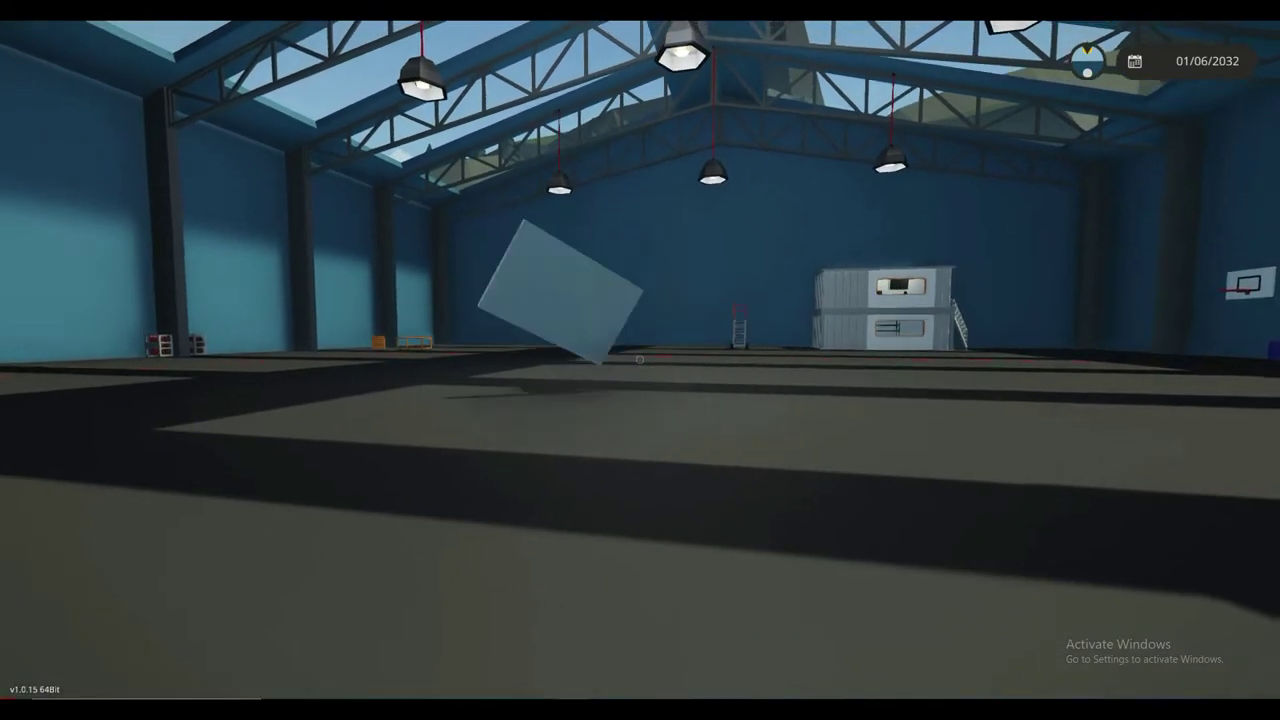
key("r")
Examine the reference door, its surrounding frame and the components mounted beside it in the workbench.
key("w")
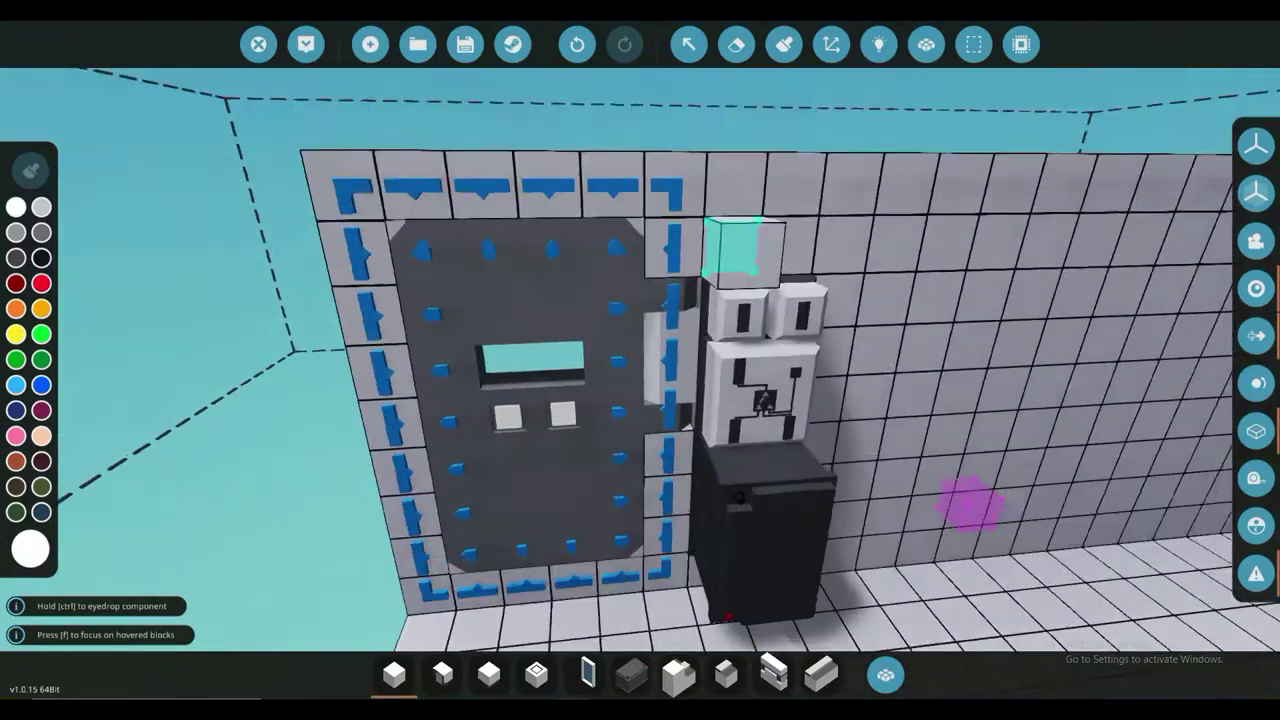
key("s")
key("d")
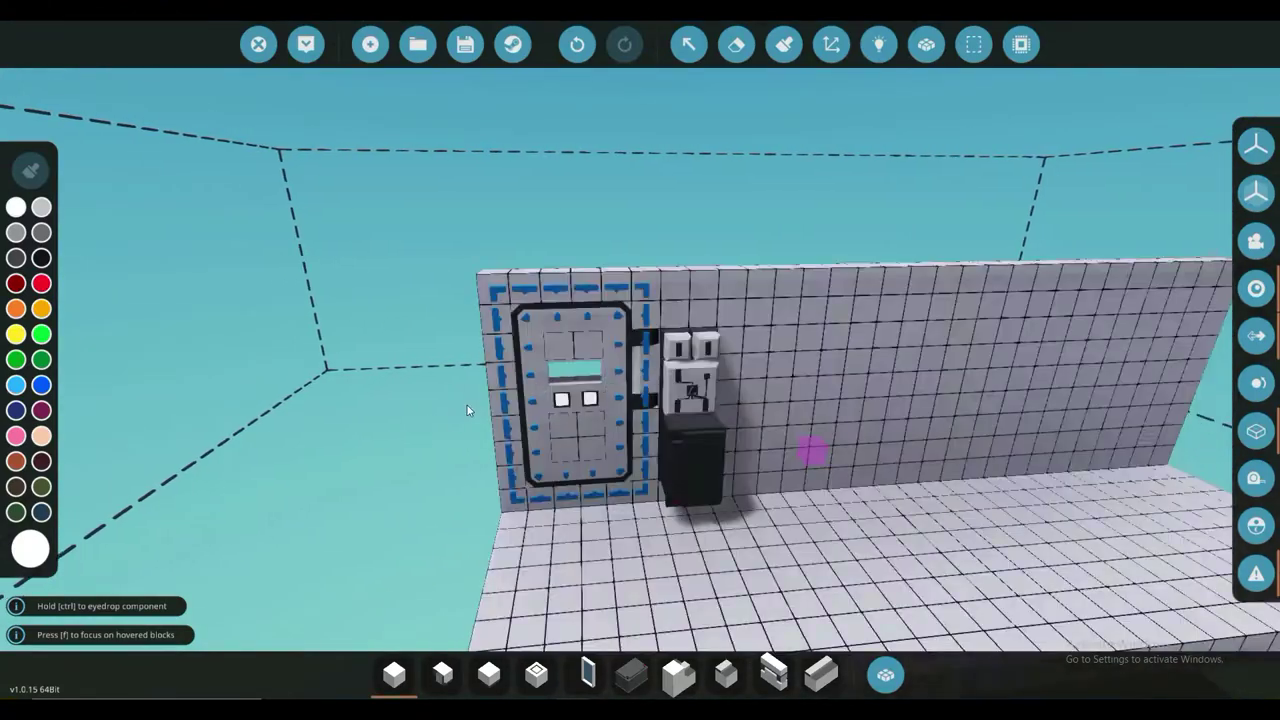
key("w")
key("s")
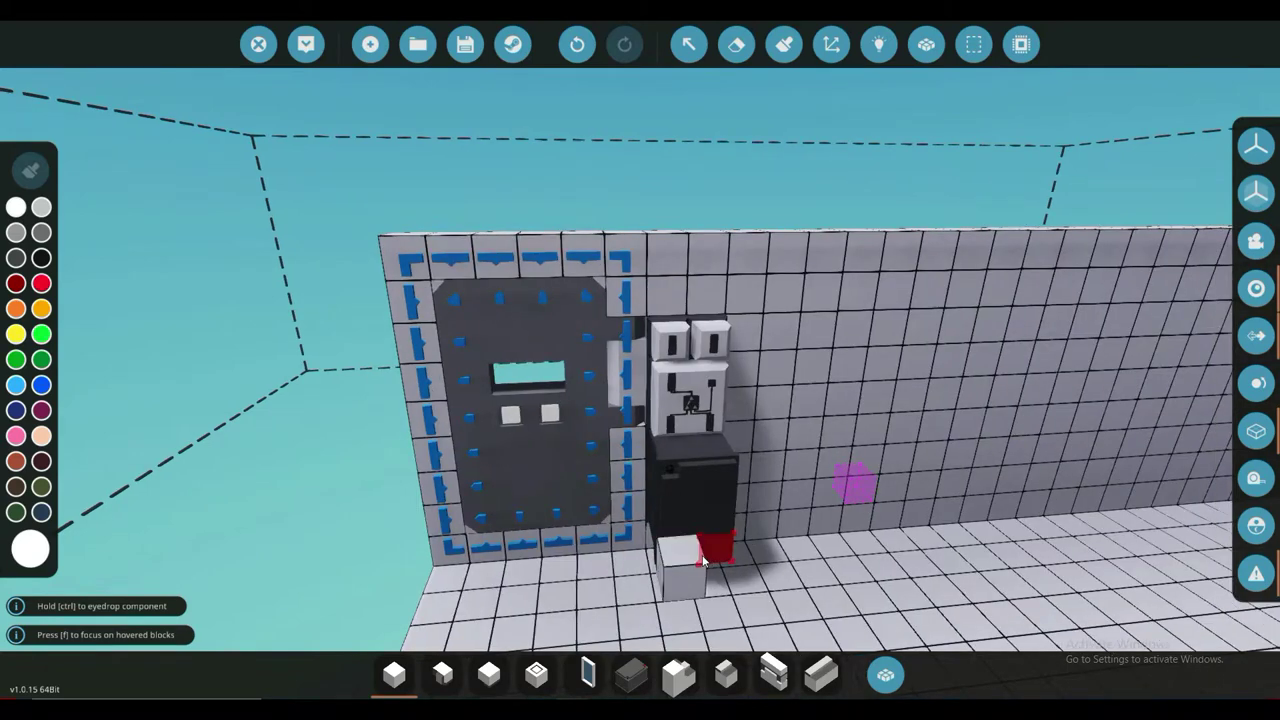
key("d")
key("s")
Place a vertical door frame controller on an empty part of the long wall, beside the reference door.
left_click(822, 674)
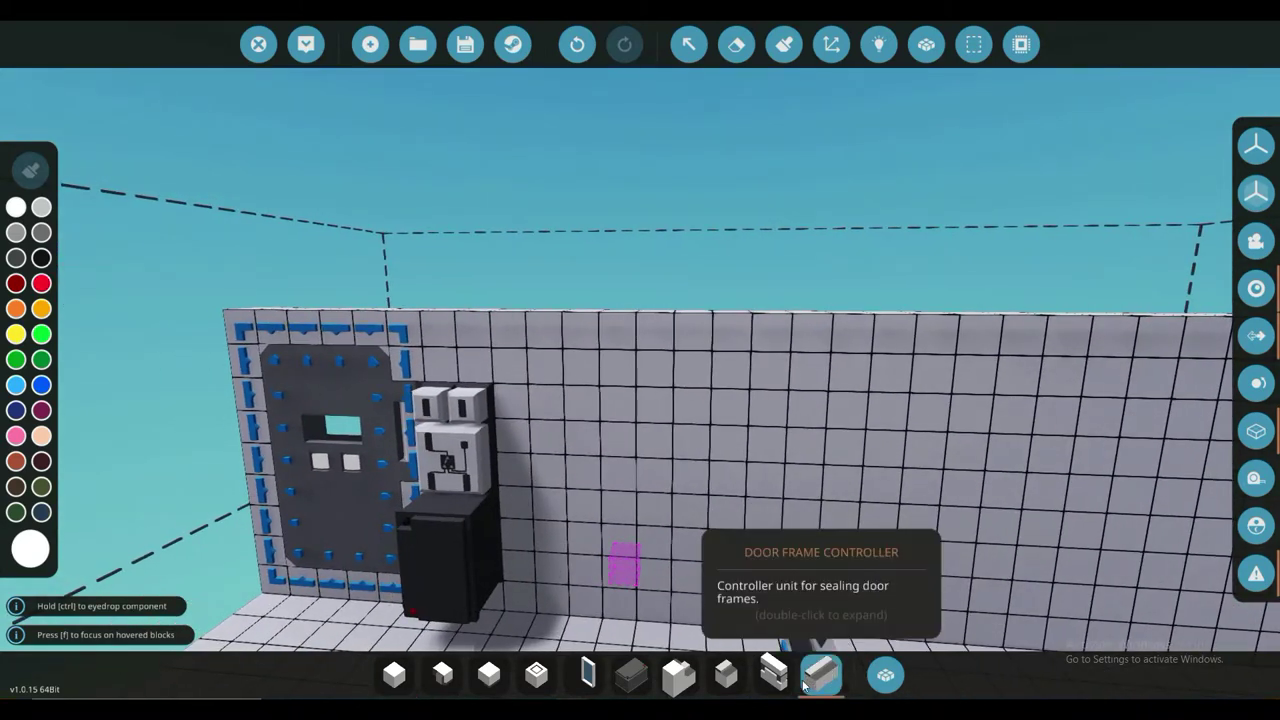
key("w")
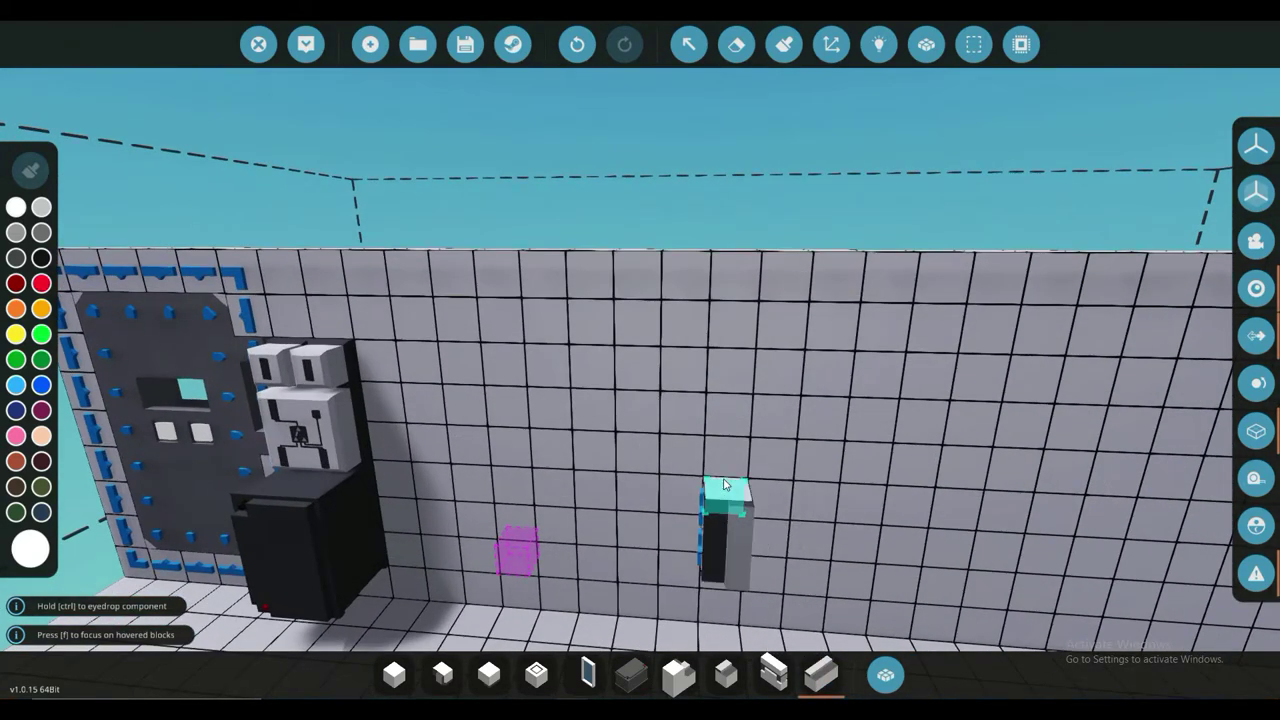
key("o")
key("o")
key("o")
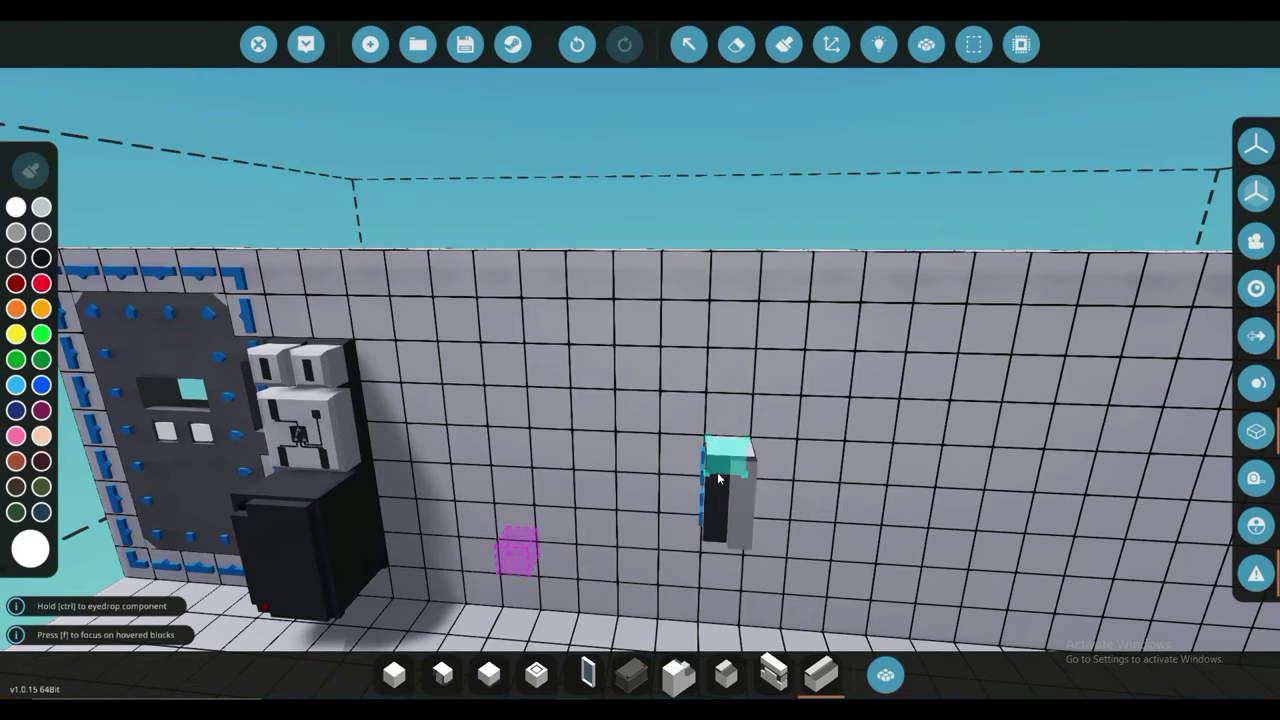
key("i")
key("o")
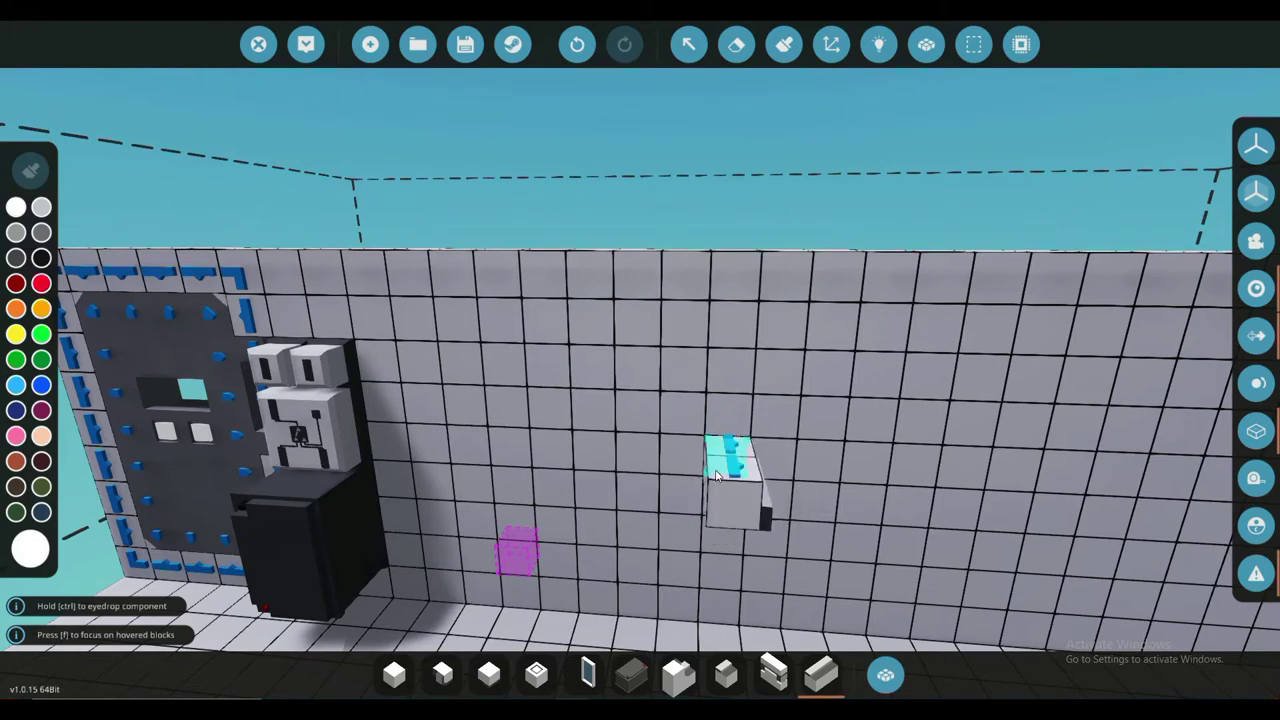
key("i")
key("i")
key("i")
left_click(715, 470)
Place a door frame corner below the controller to form the new frame's lower-left corner.
key("w")
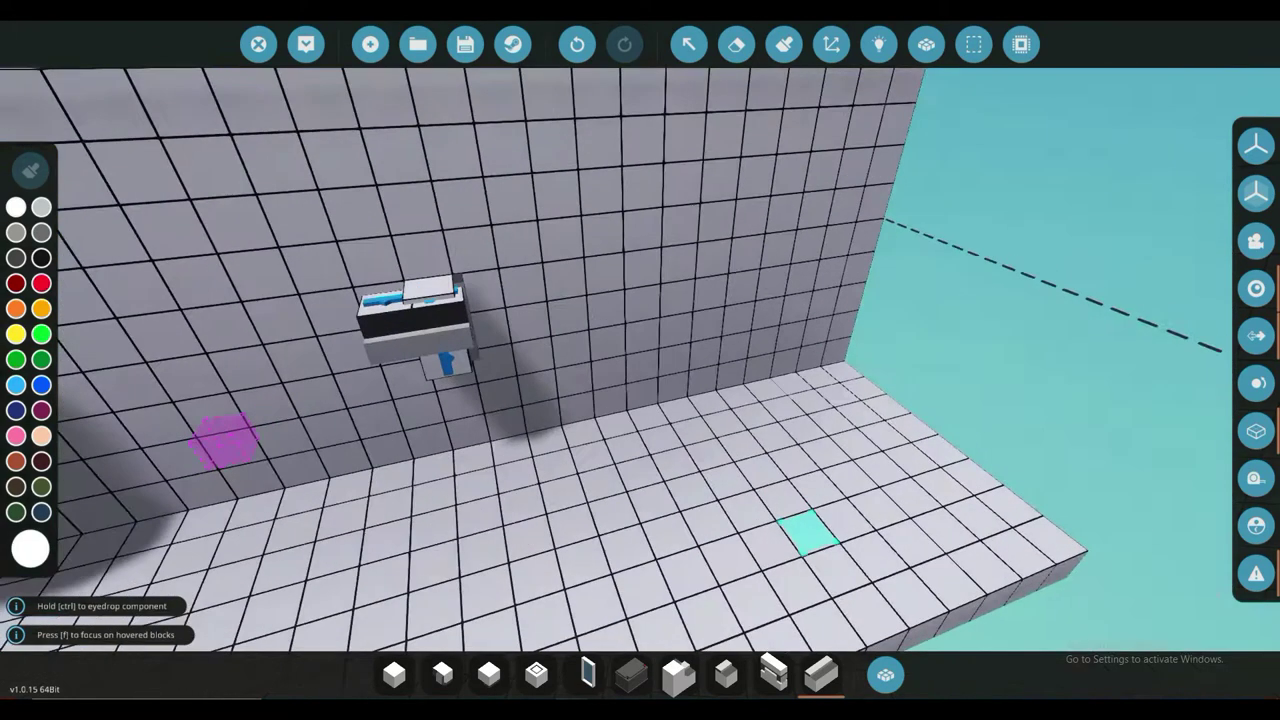
key("w")
key("s")
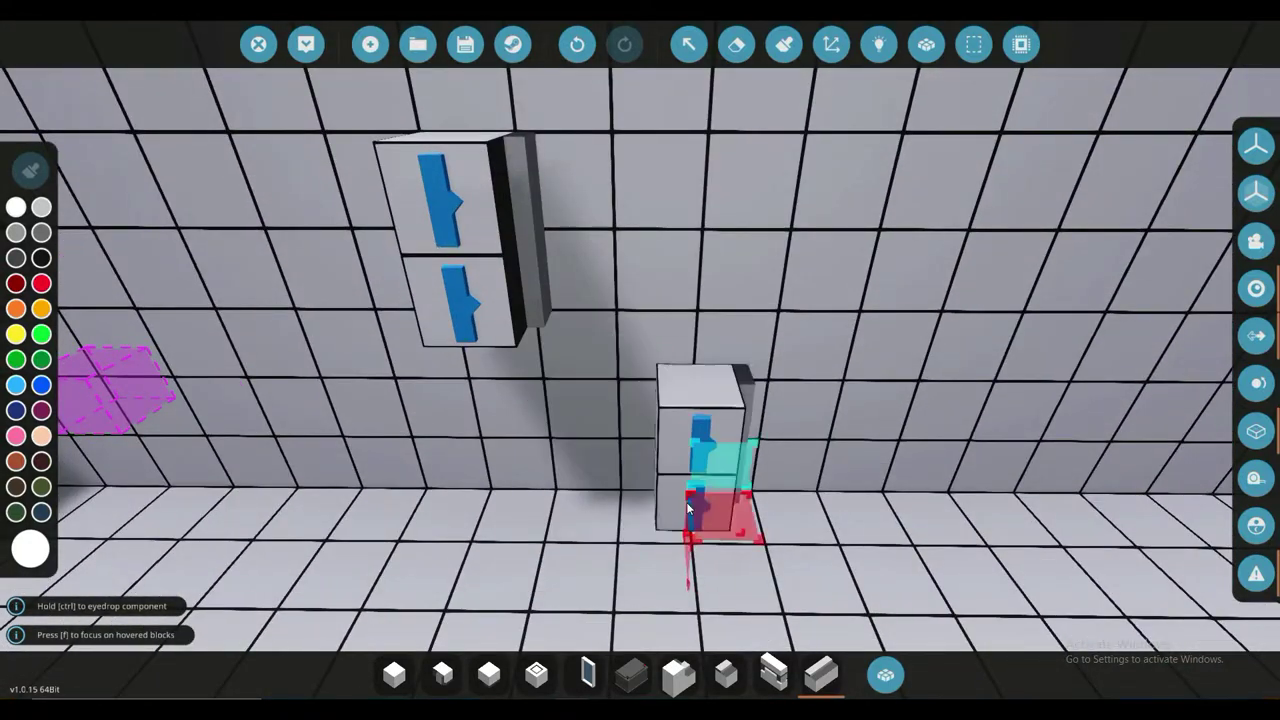
left_click(678, 675)
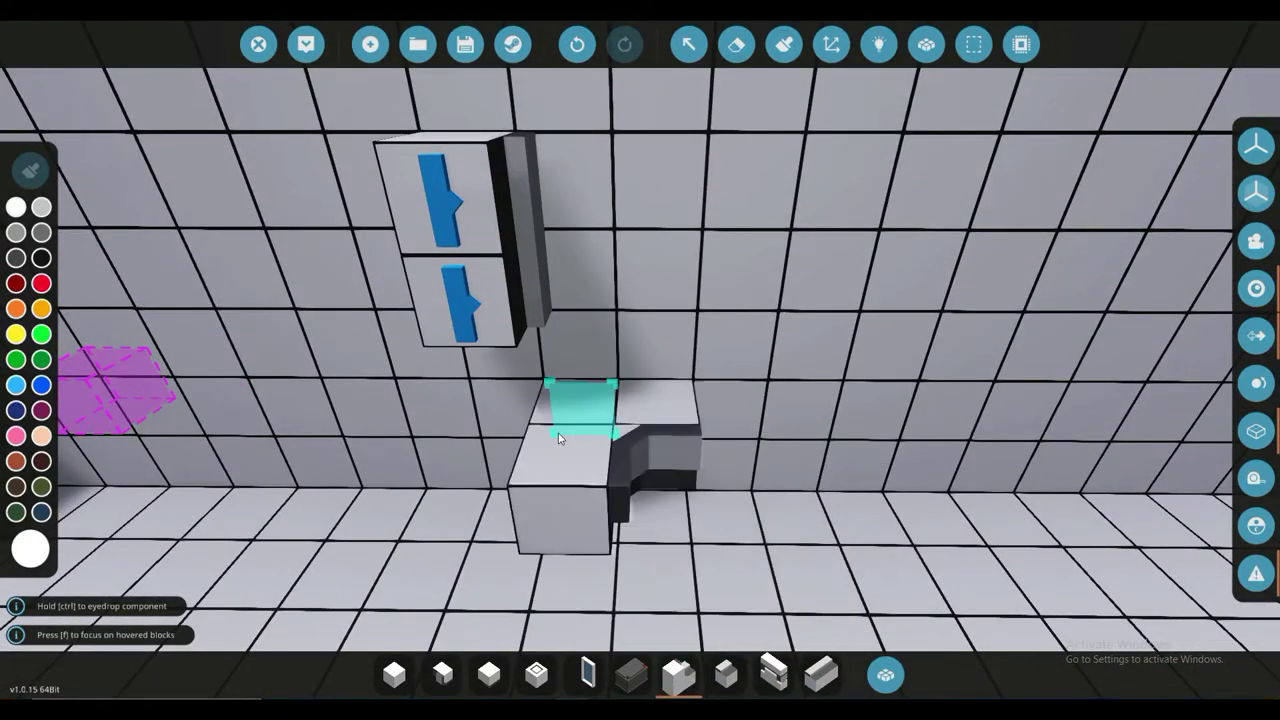
key("i")
key("i")
key("i")
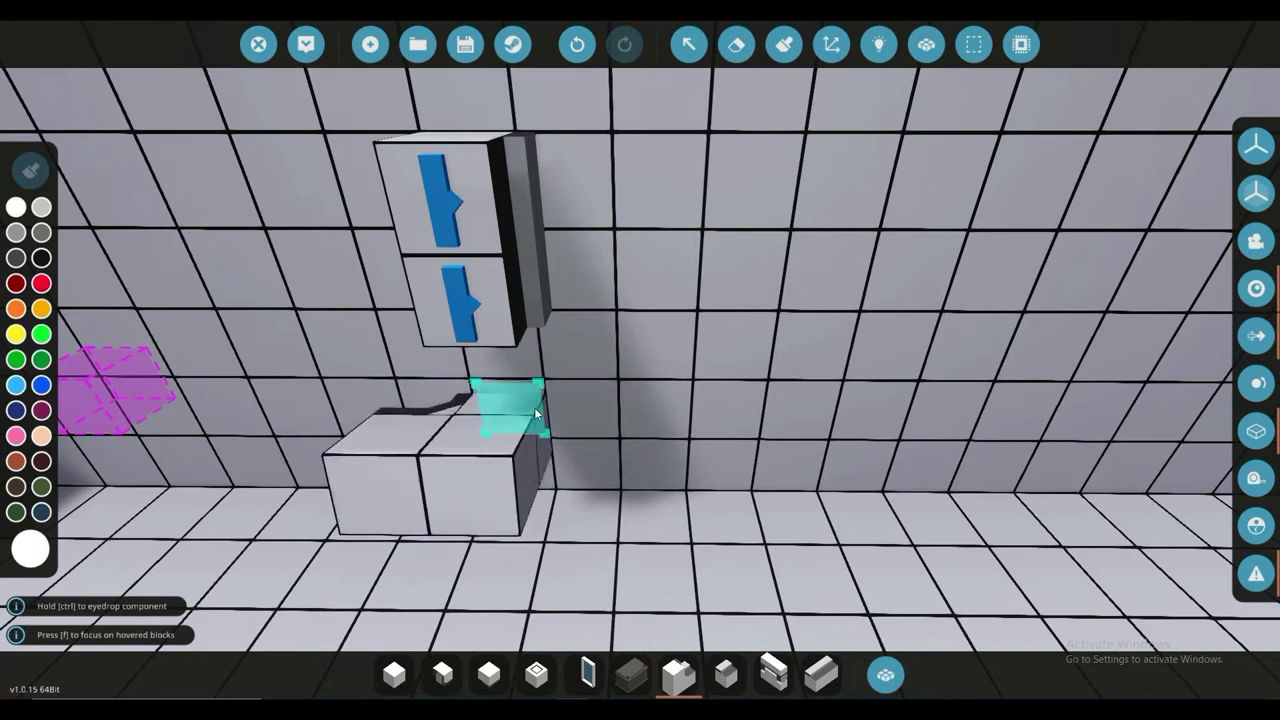
key("o")
key("o")
key("r")
left_click(525, 410)
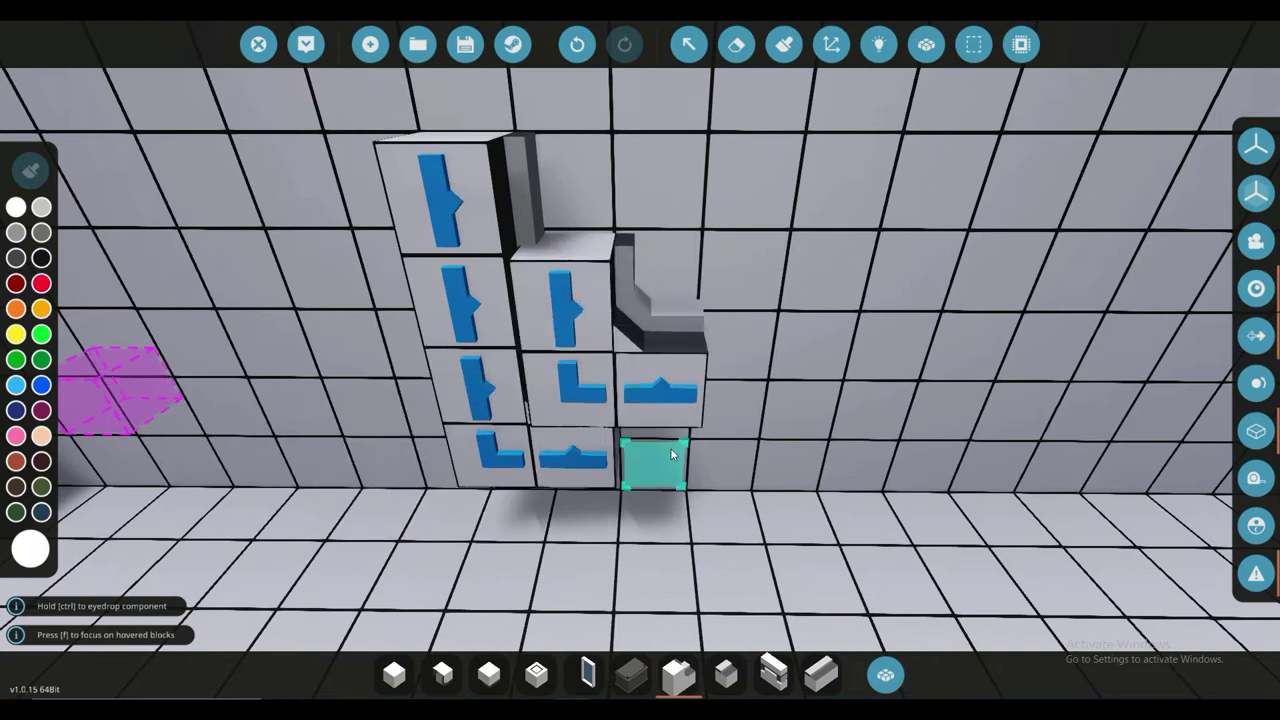
Place a second door frame corner, facing the first, as the frame's lower-right corner.
key("r")
key("r")
key("r")
key("r")
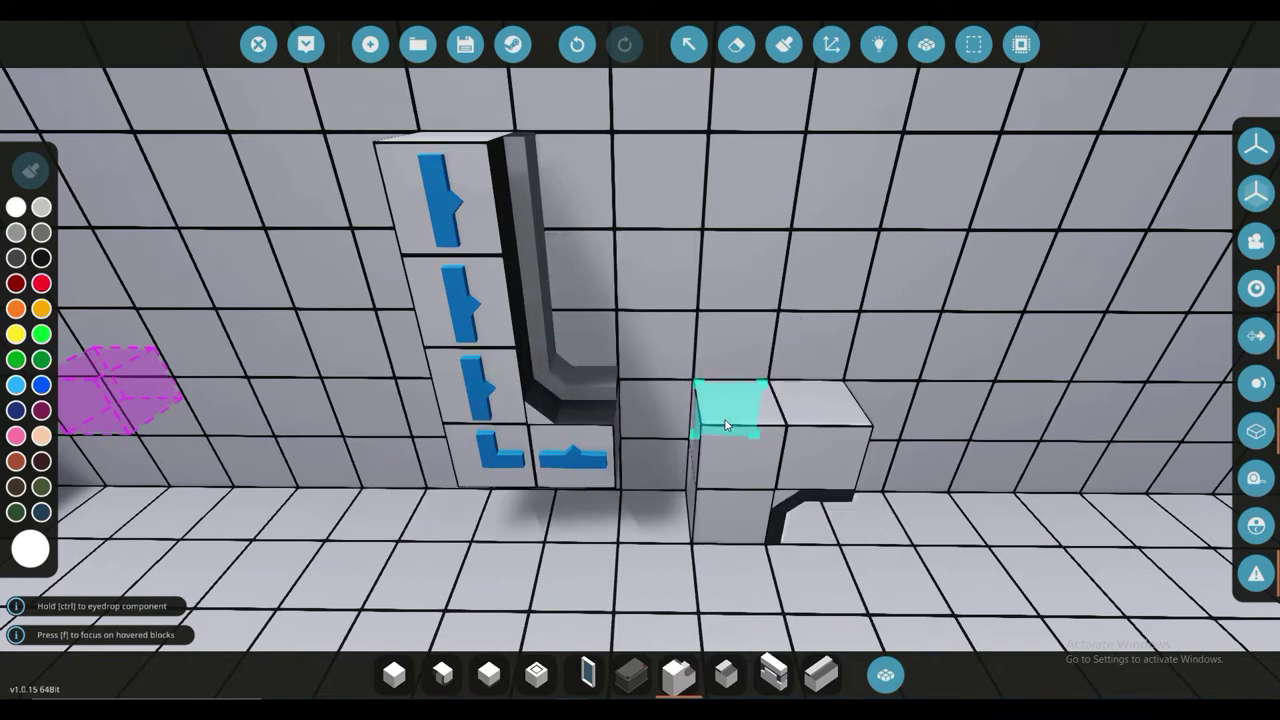
key("r")
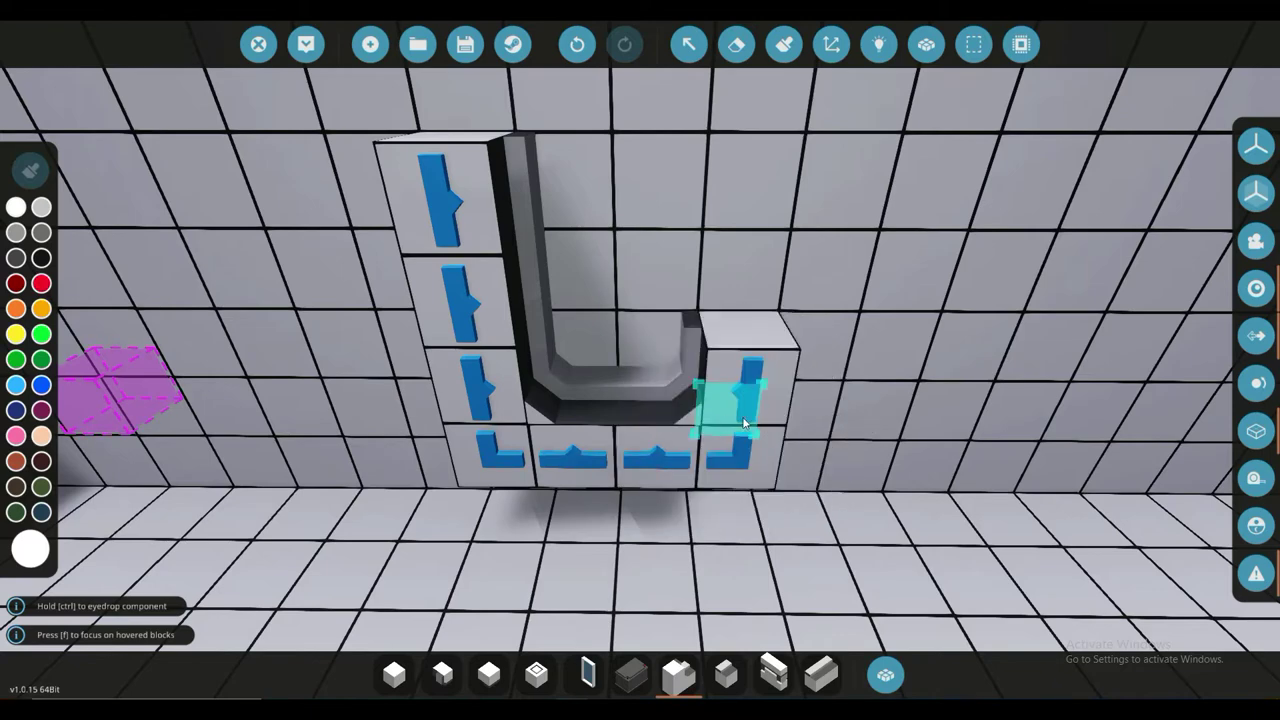
left_click(787, 420)
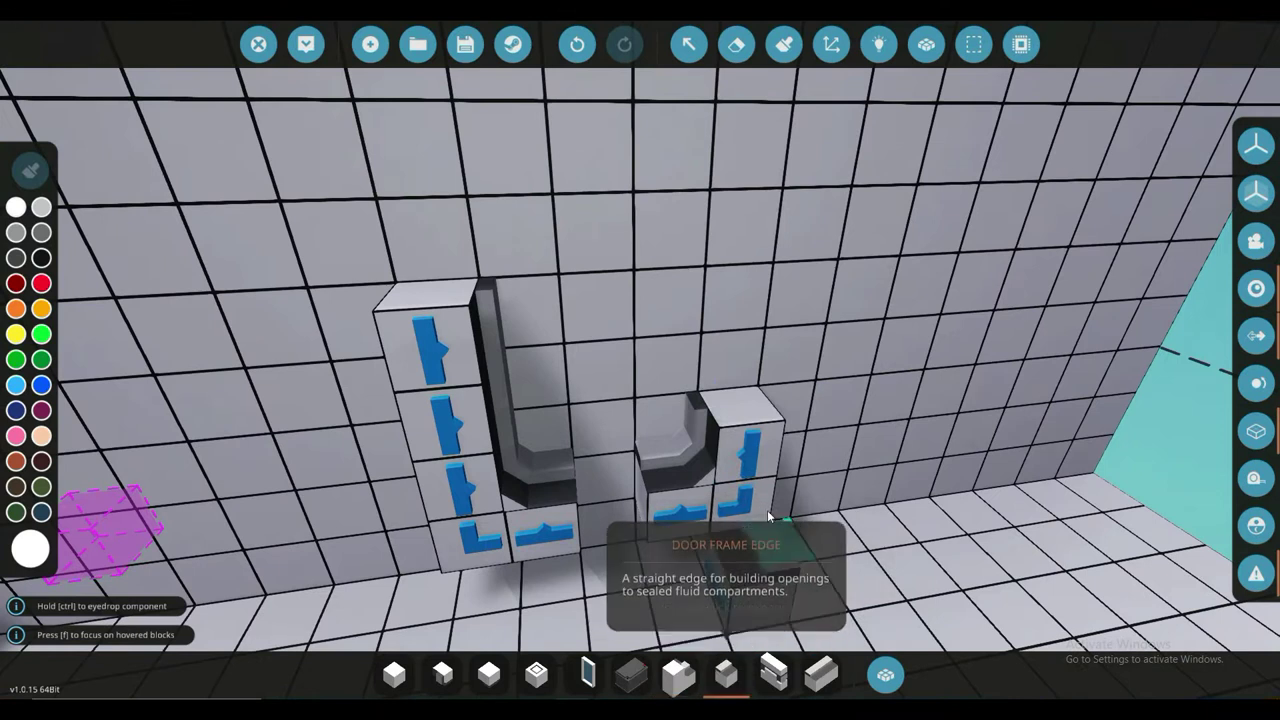
Stack door frame edges above the lower-right corner to build the right side of the frame.
key("i")
key("i")
key("l")
key("l")
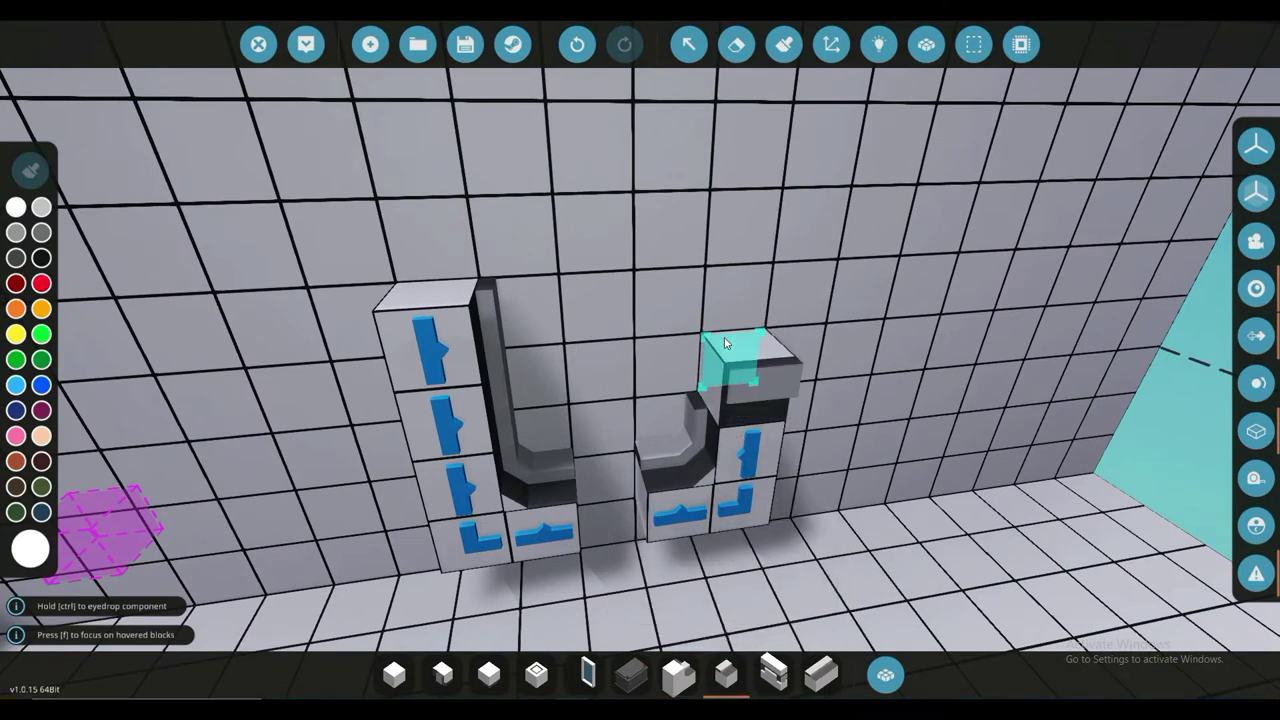
key("u")
key("l")
key("r")
key("r")
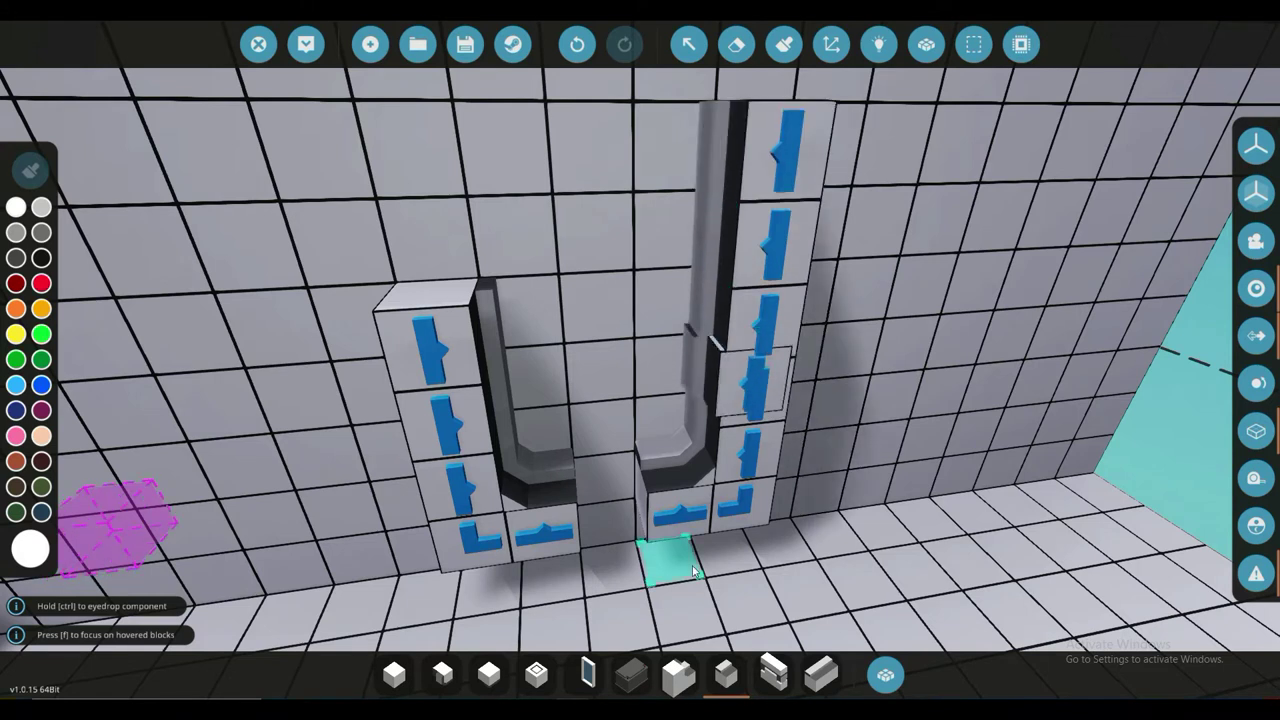
left_click(683, 514)
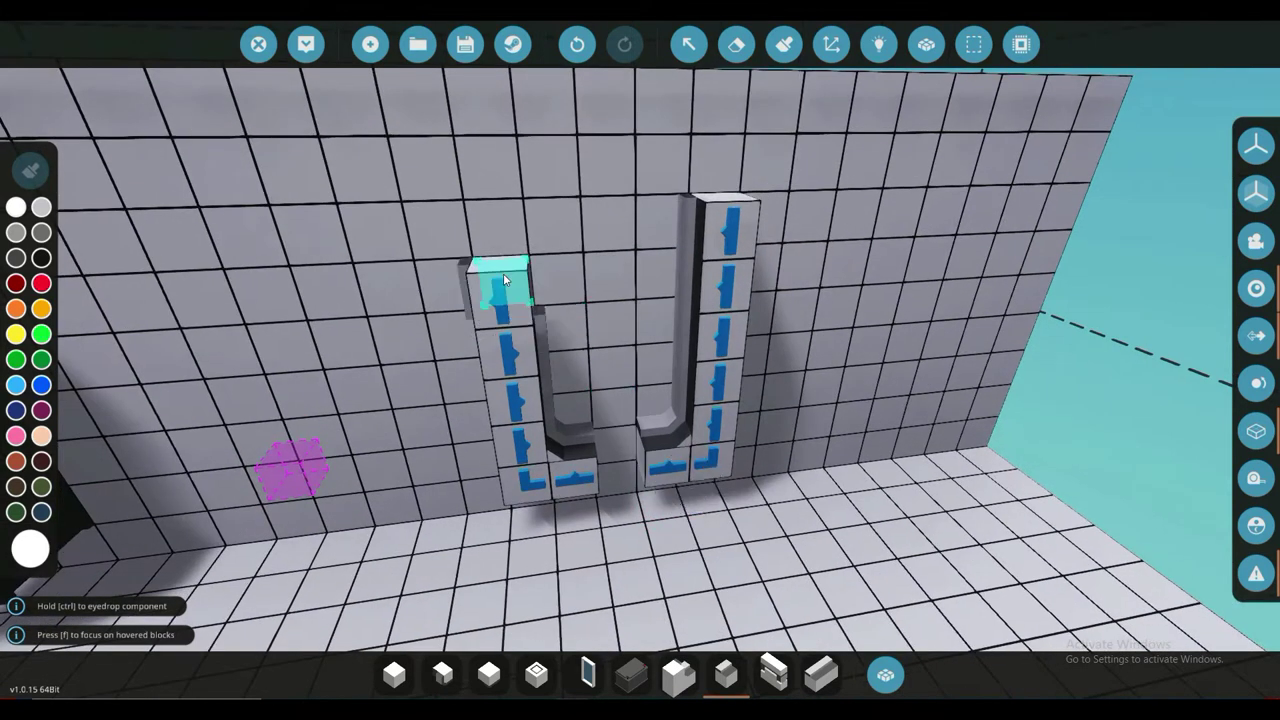
Add a door frame edge above the controller and complete the rectangular frame with the remaining edges and corners.
key("r")
key("r")
key("r")
key("r")
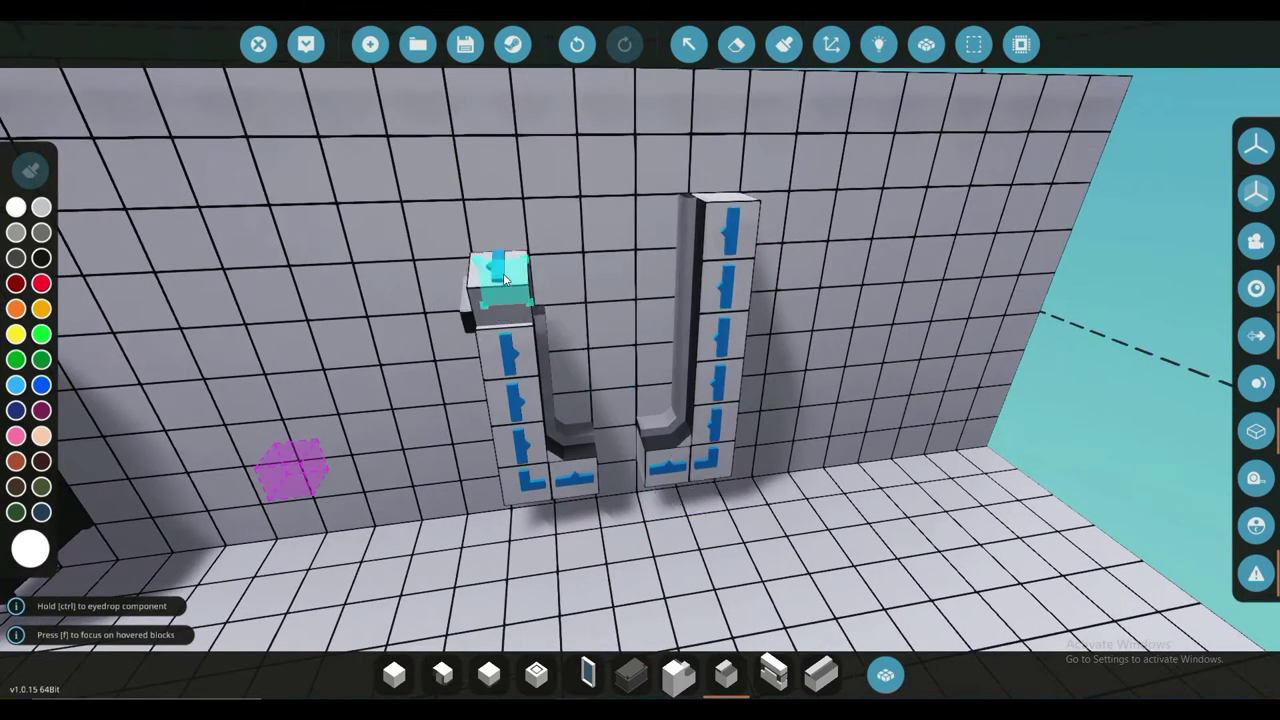
key("r")
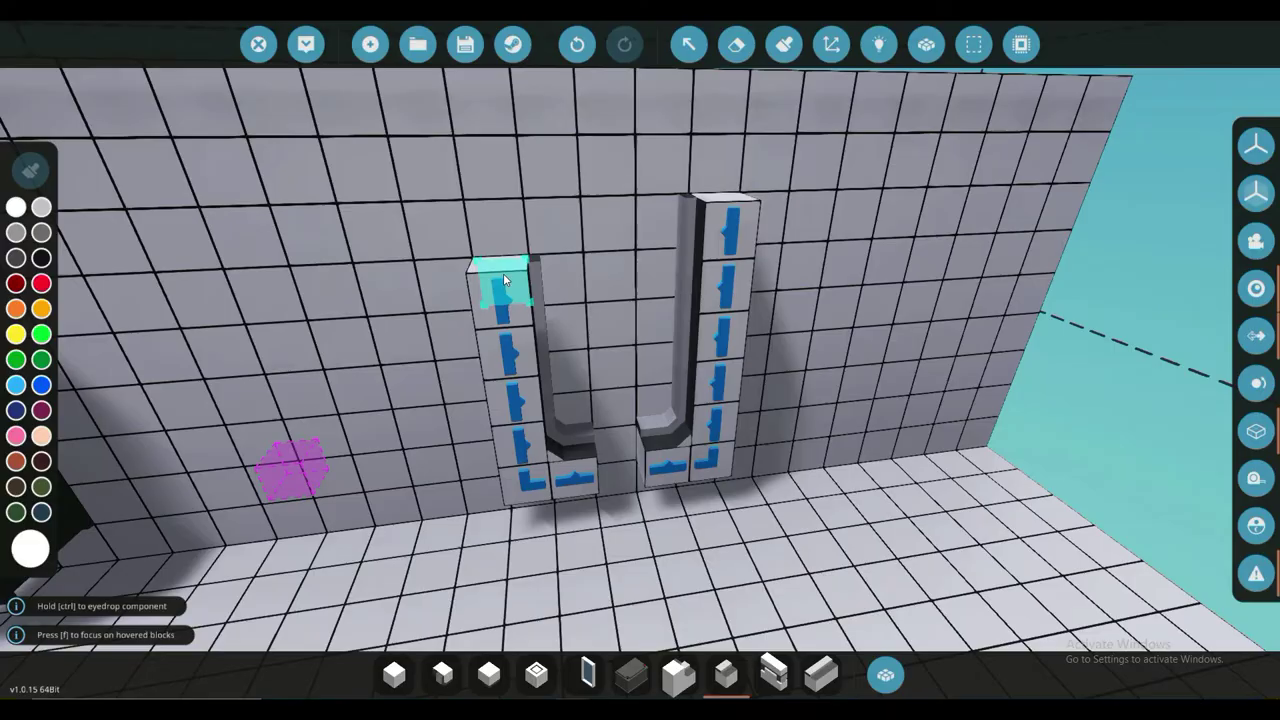
left_click(503, 273)
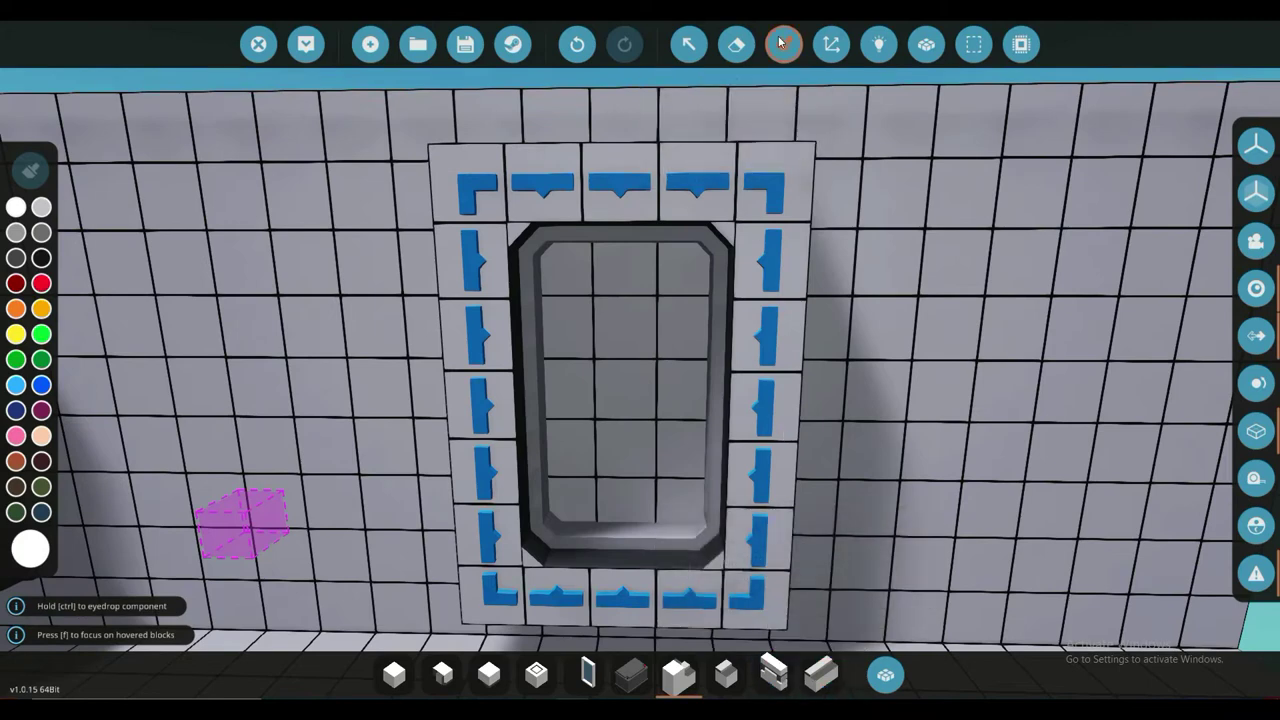
Erase the three middle door frame edges on the new frame's right side.
left_click(736, 44)
left_click(767, 440)
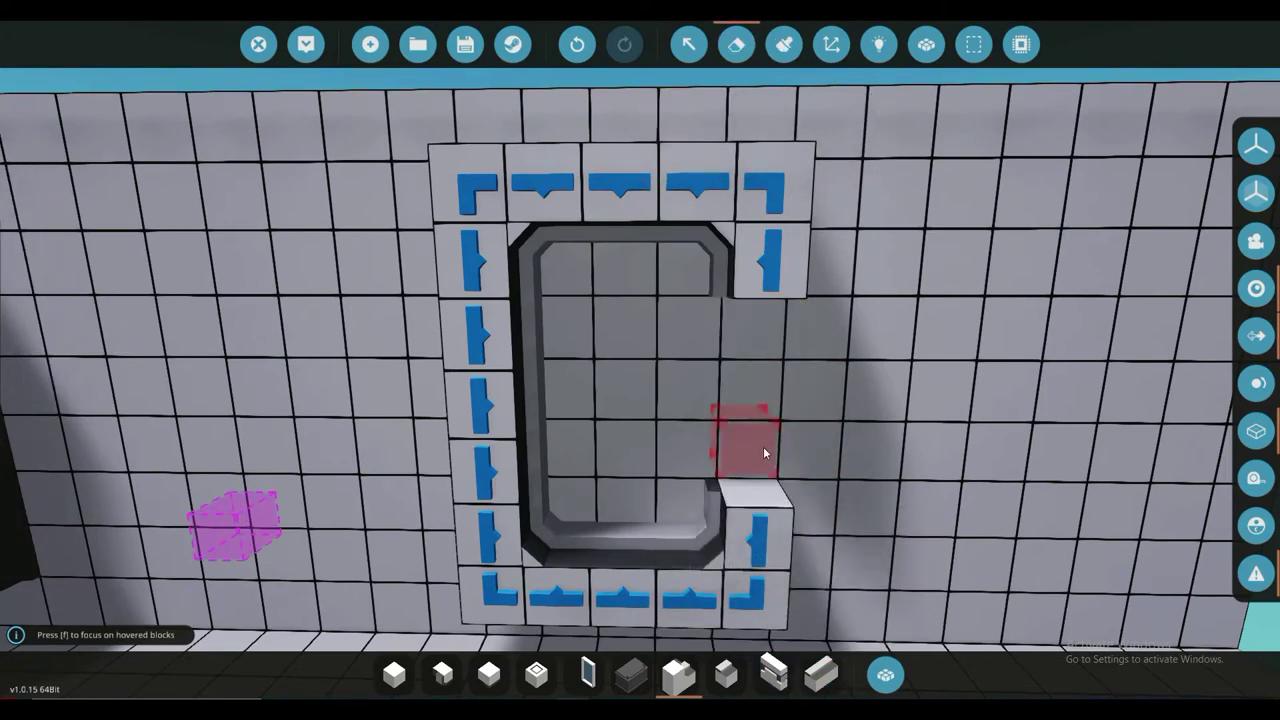
Rotate a robotic door hinge to face the frame and place it in the gap on the new frame's right side.
left_click(763, 446)
left_click(785, 677)
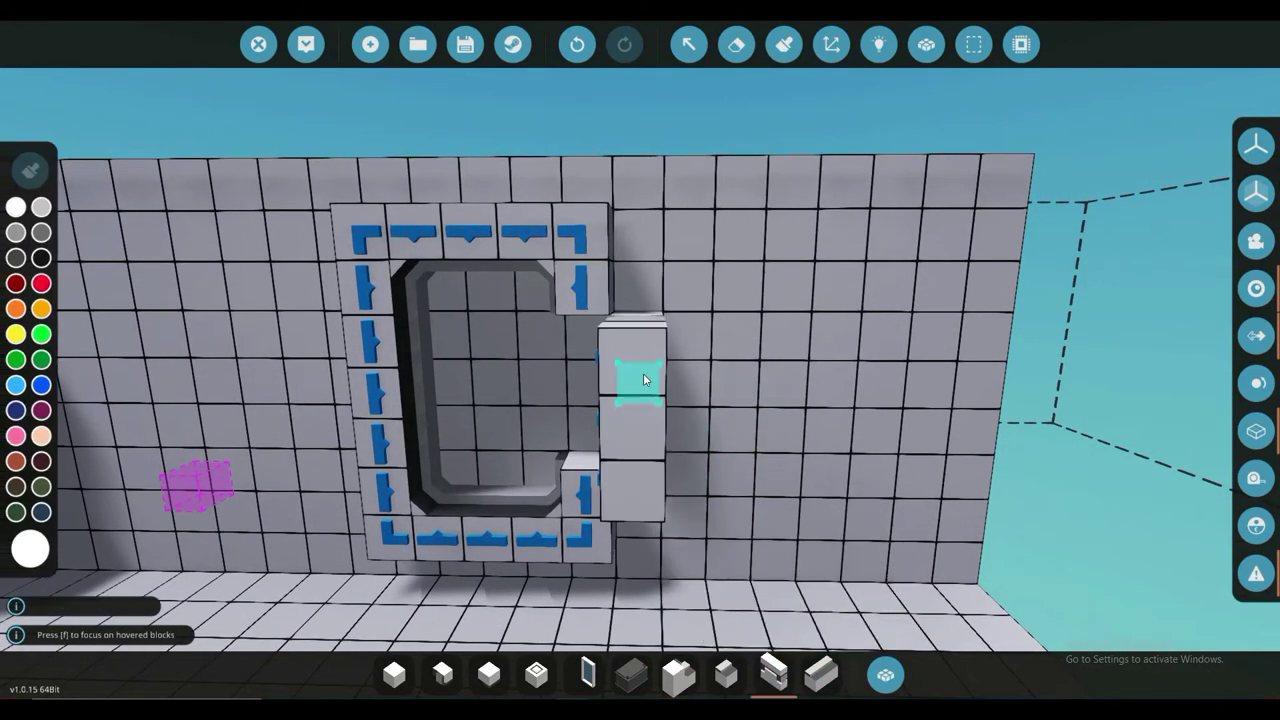
key("o")
key("i")
key("i")
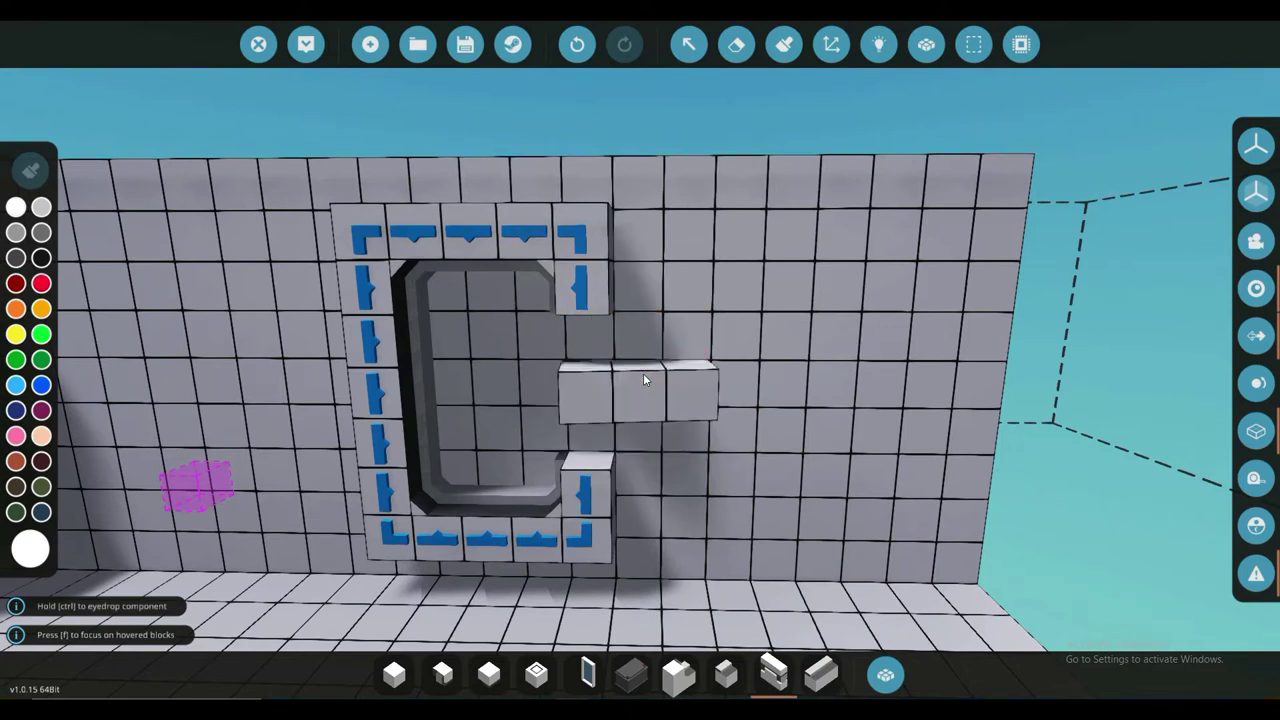
key("e")
key("e")
key("e")
key("e")
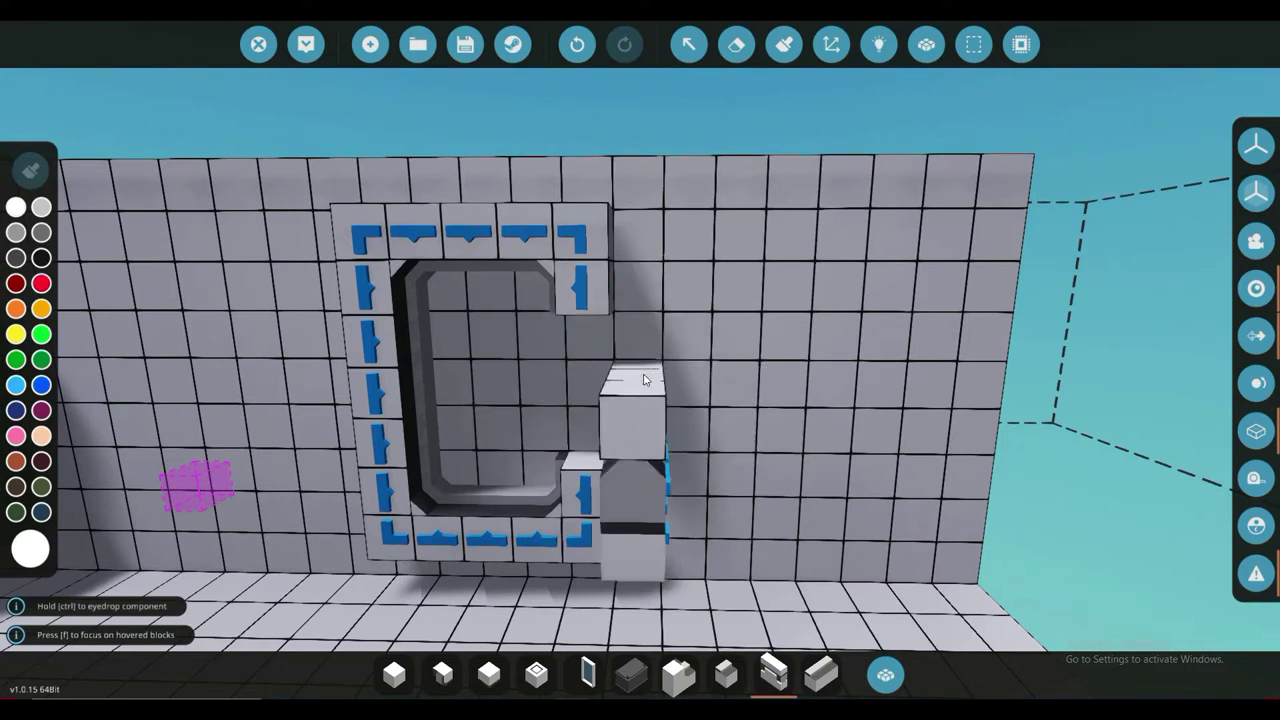
key("e")
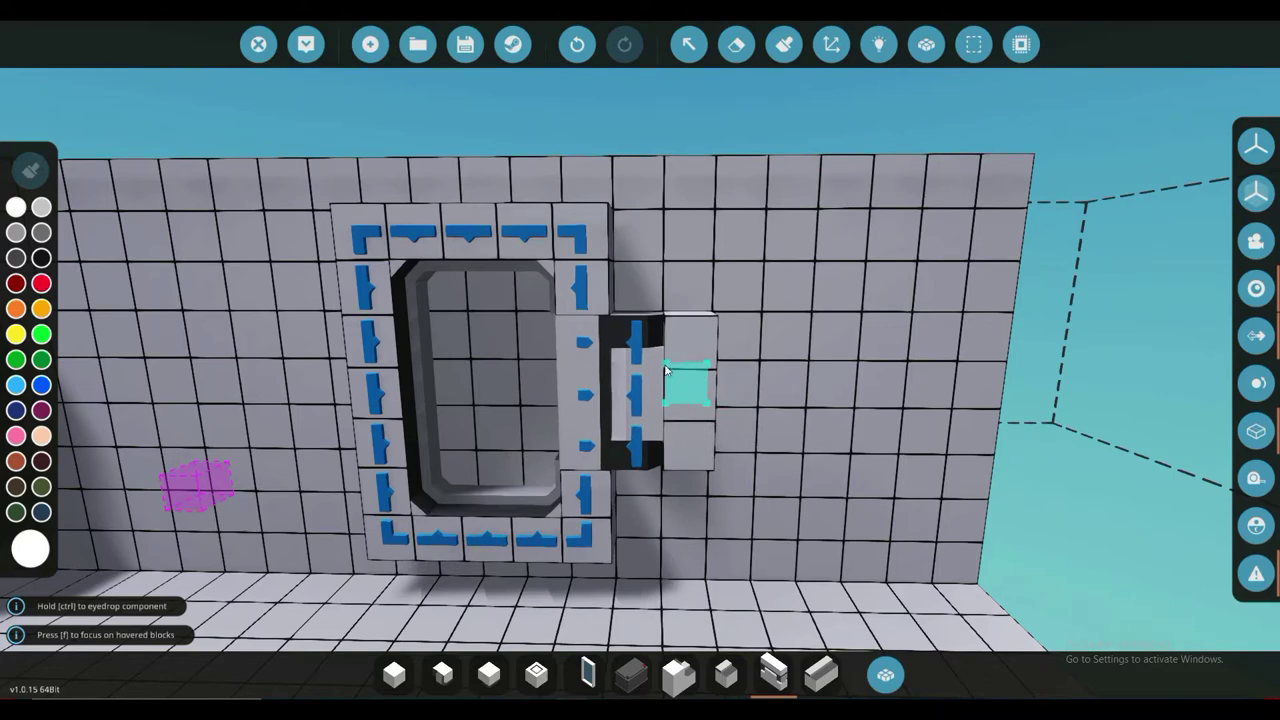
left_click(666, 371)
key("s")
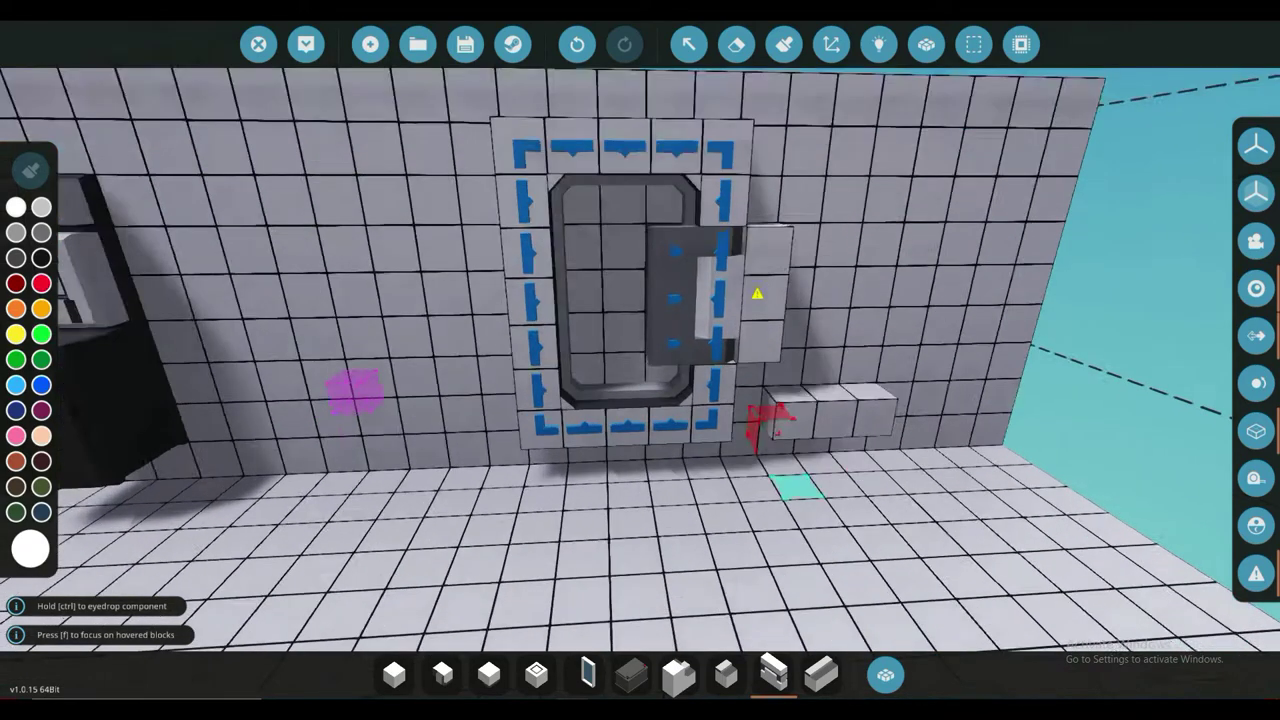
key("w")
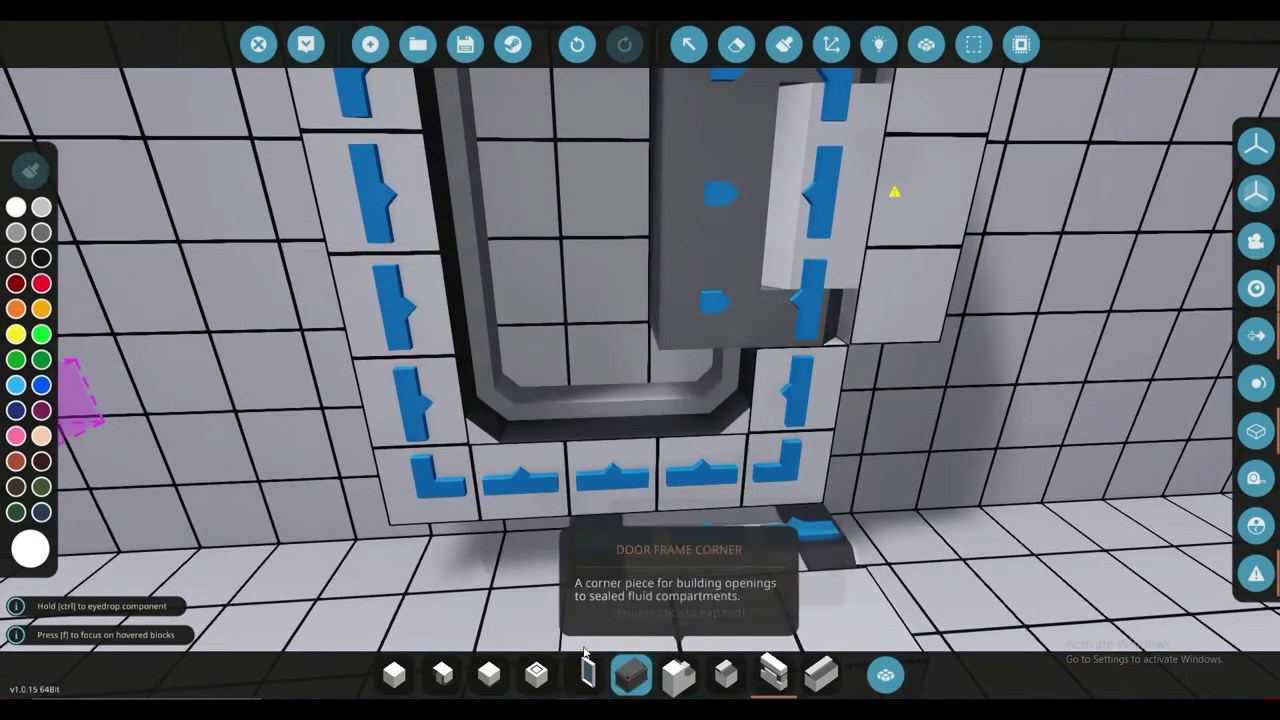
left_click(485, 675)
key("s")
left_click(486, 520)
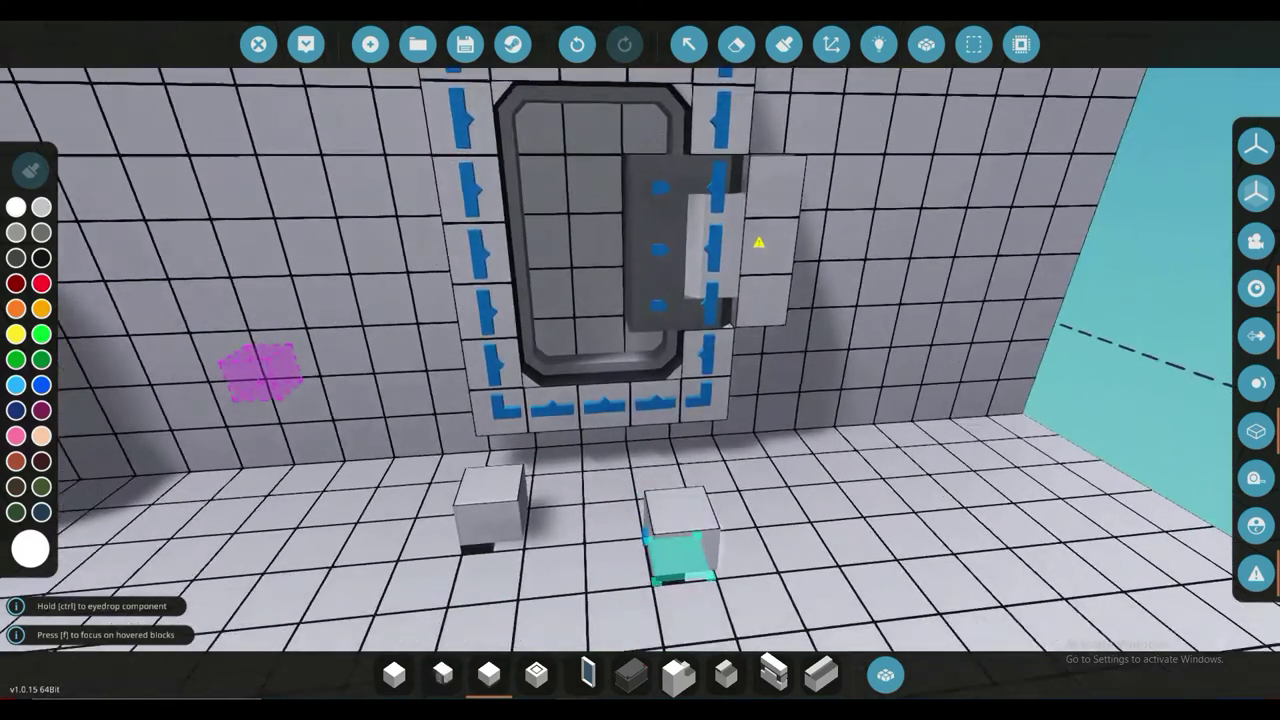
key("ctrl+z")
key("w")
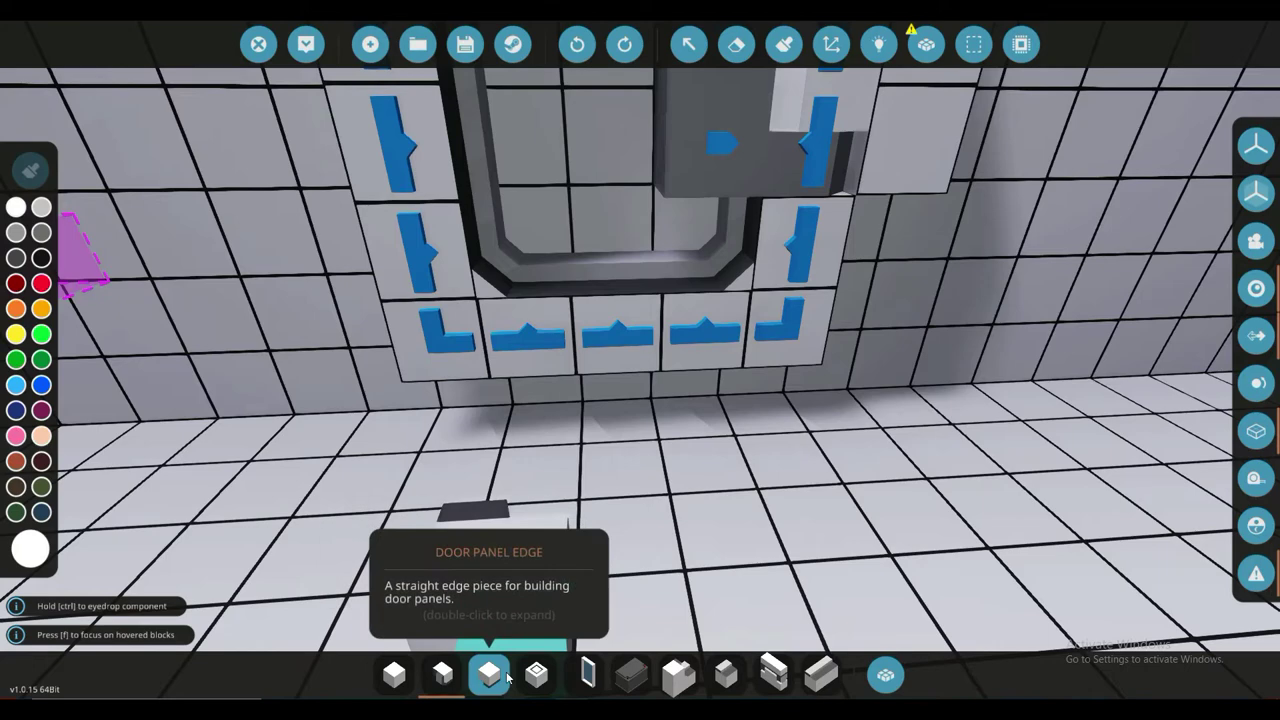
Build the door panel onto the hinge from door panel corners and edges, leaving the three centre blocks open.
key("w")
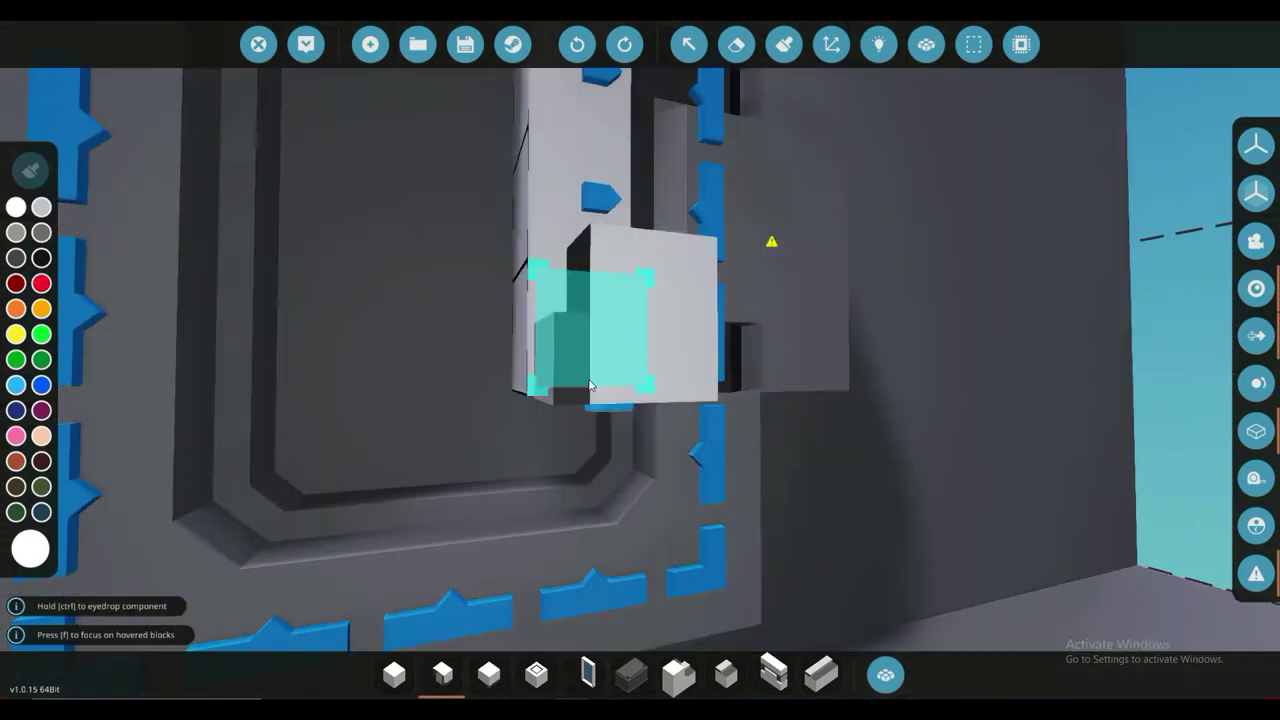
key("w")
key("s")
key("w")
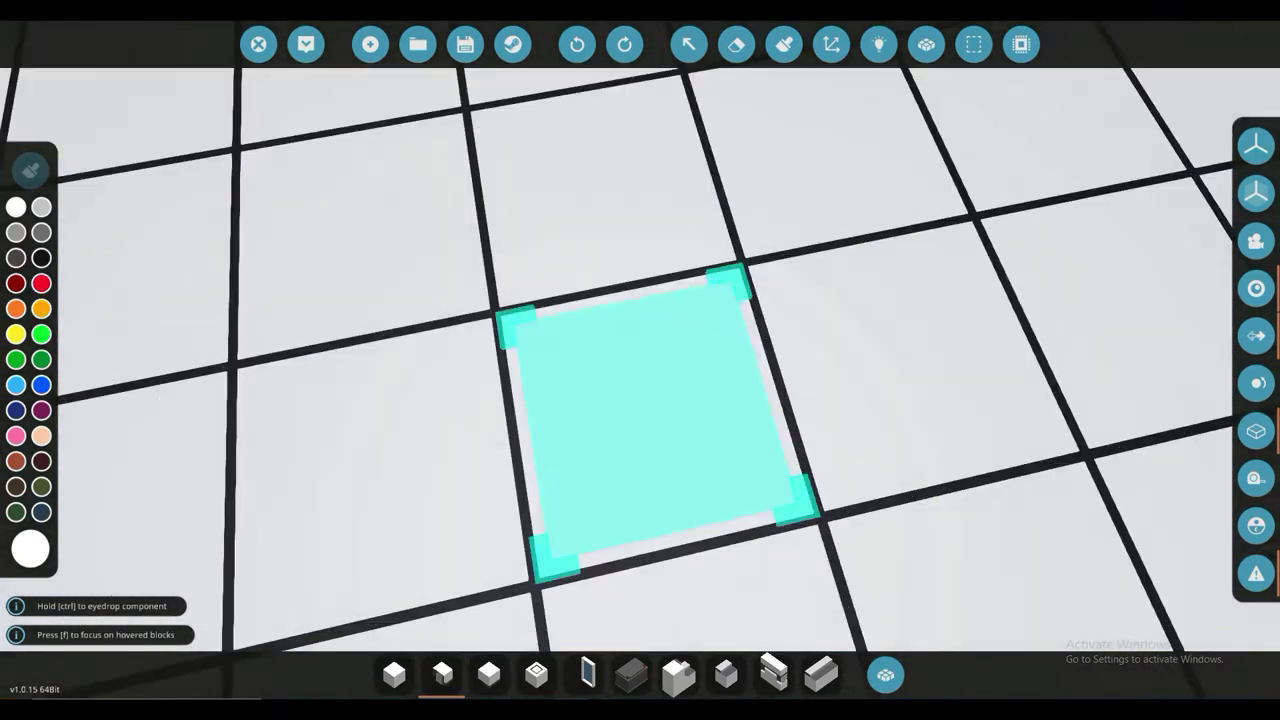
key("s")
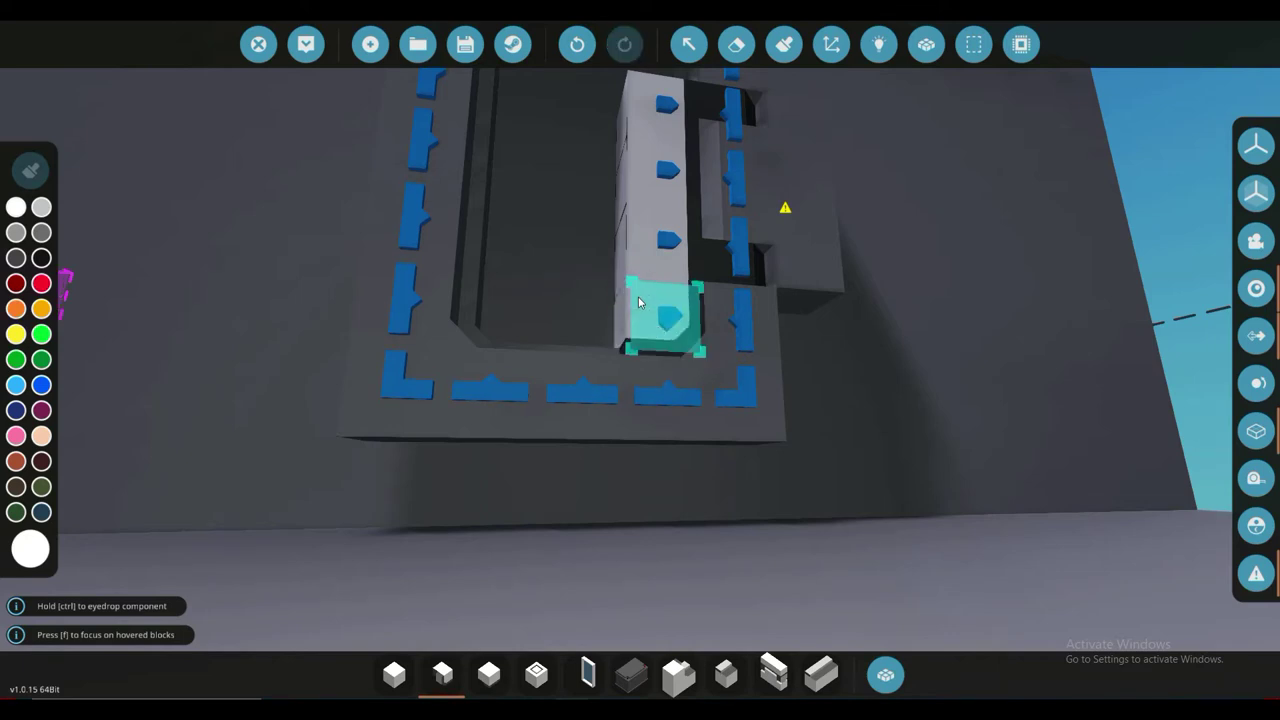
left_click(638, 300)
left_click(682, 500)
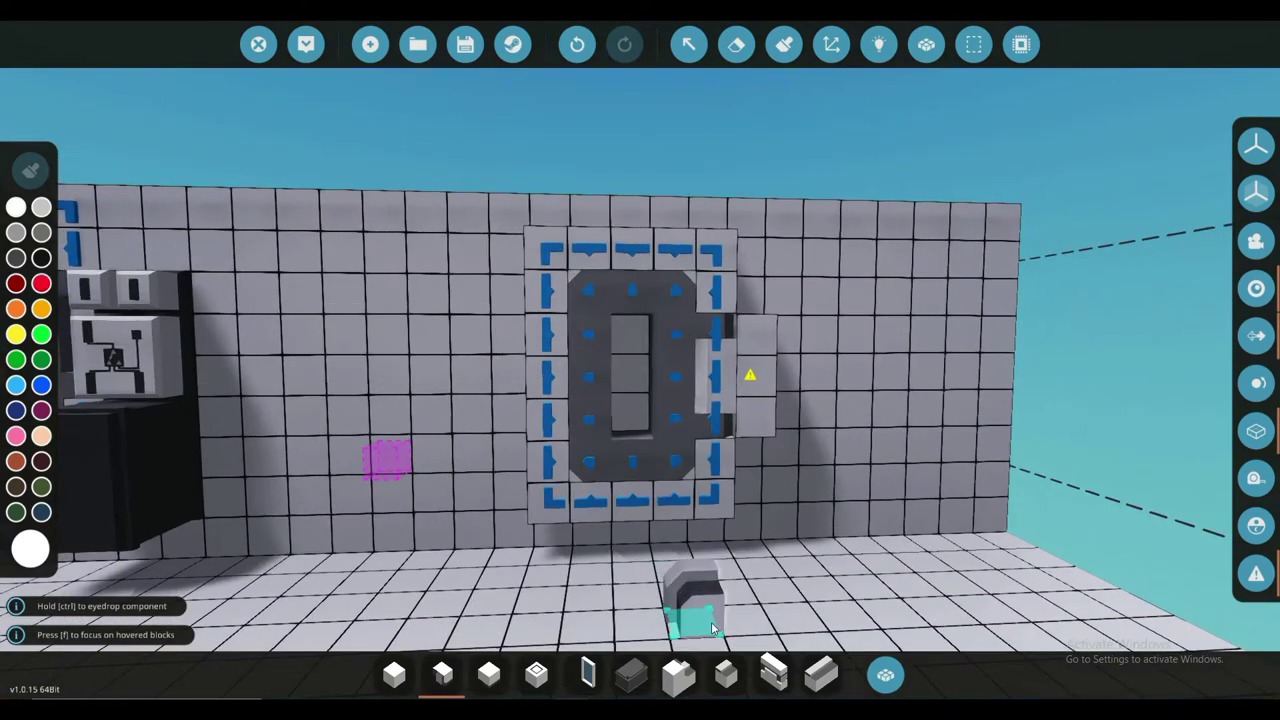
Search the component inventory for 1x1 and replace the 2x1 window in the hotbar with the 1x1 window.
left_click(597, 663)
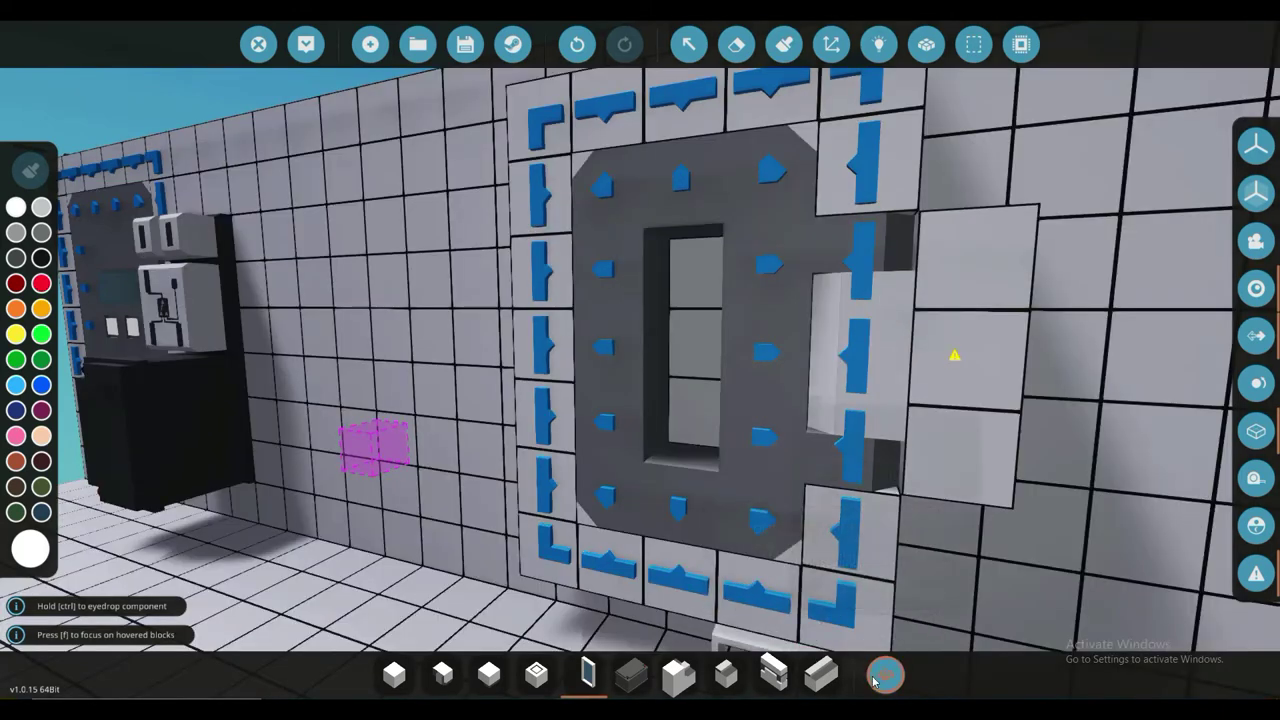
left_click(885, 675)
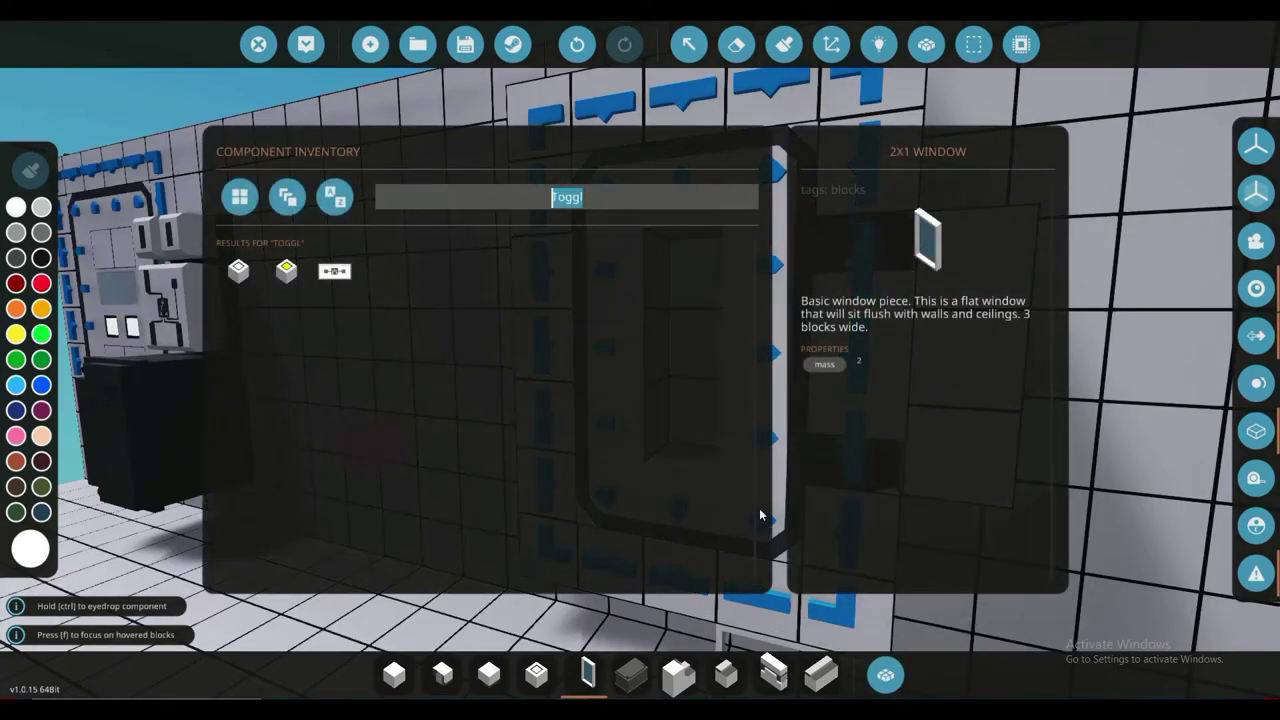
type("1x1")
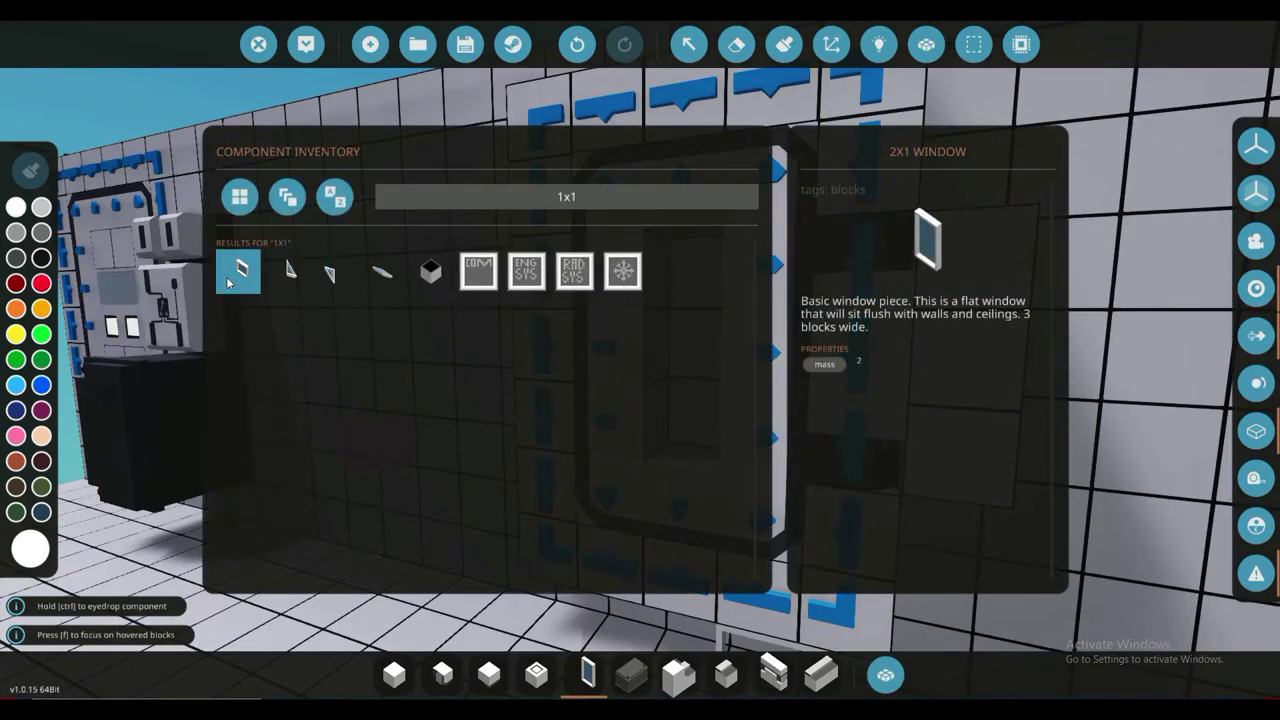
left_click_drag(568, 682, 586, 678)
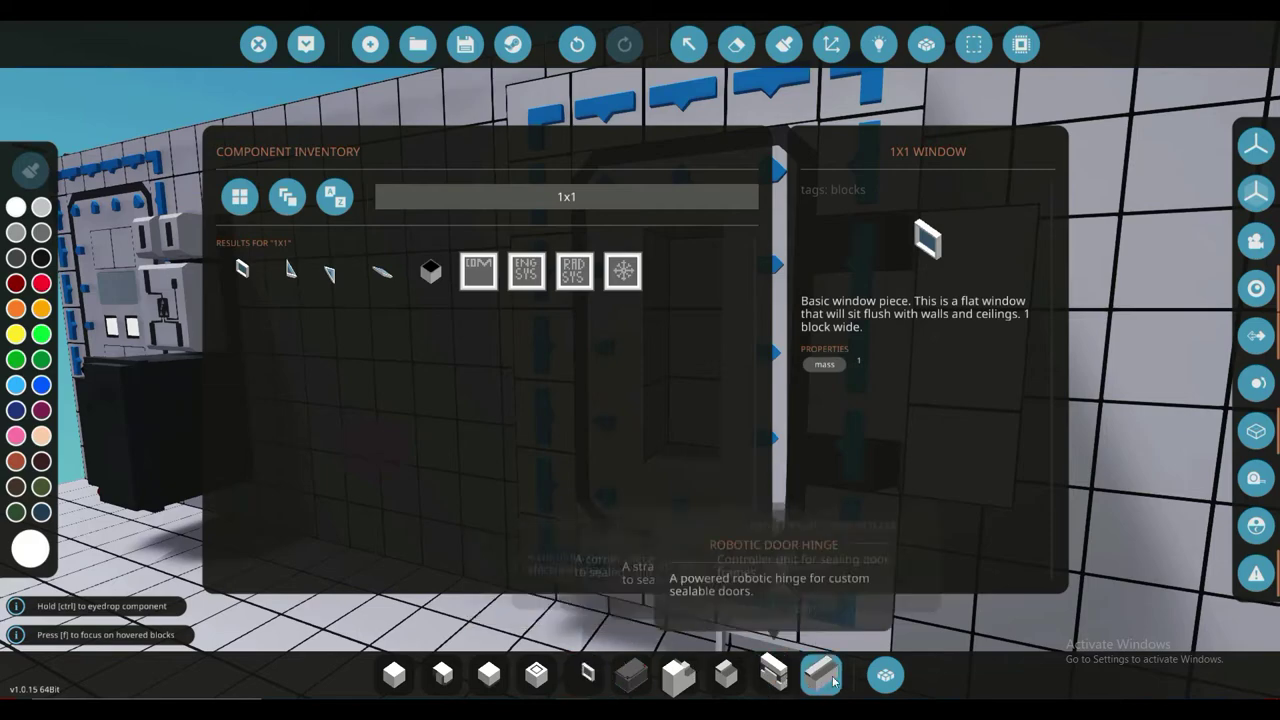
left_click(885, 675)
Undo the last placement and fit a 1x1 window into the top block of the door panel's opening.
key("ctrl+z")
key("w")
key("s")
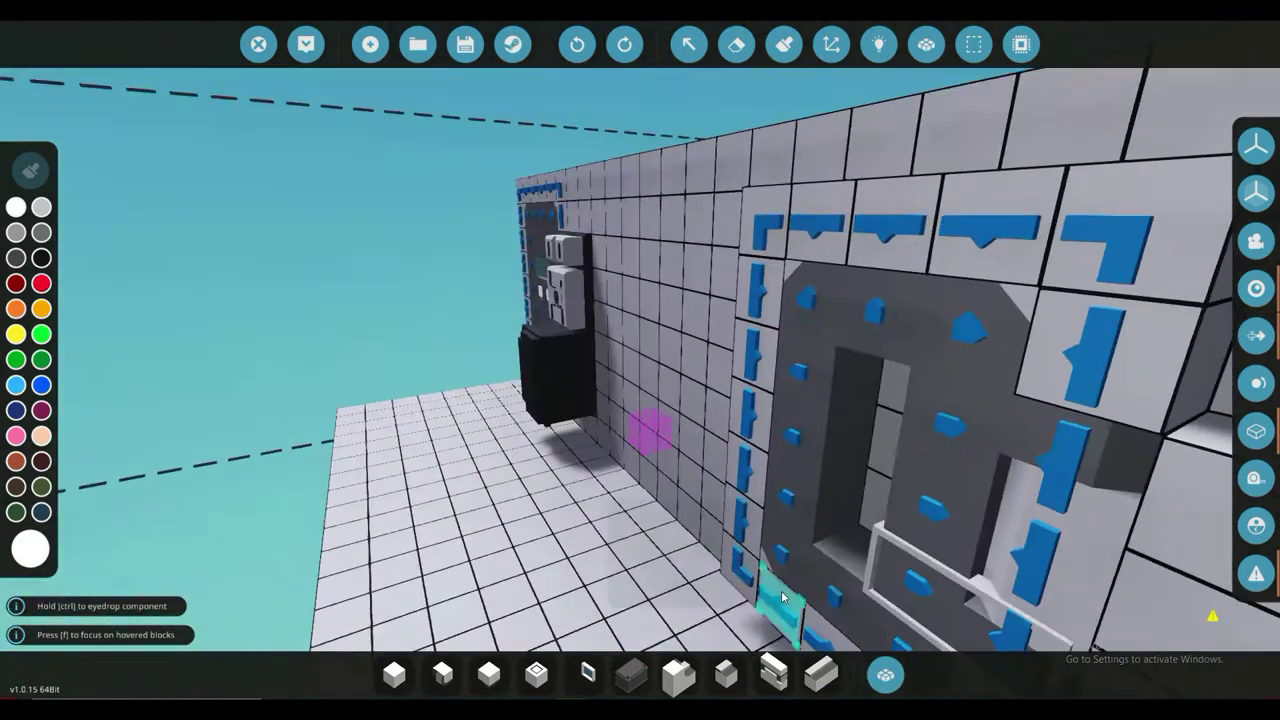
key("w")
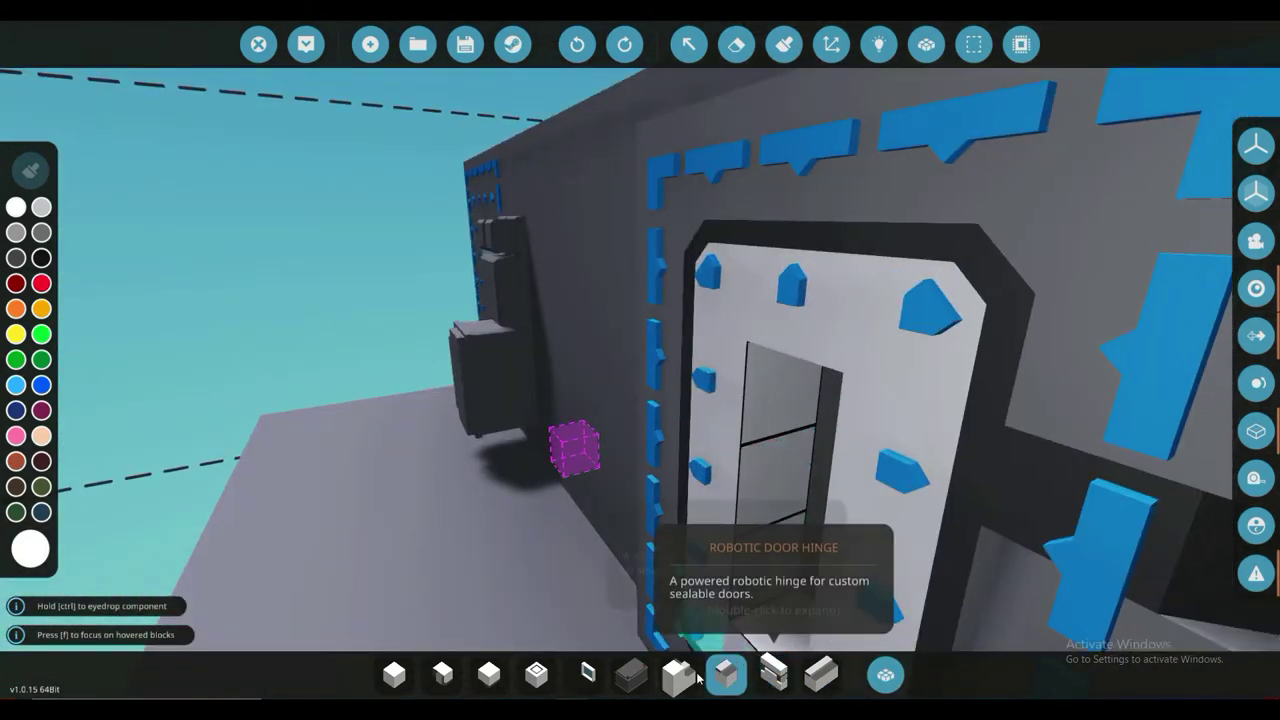
left_click(588, 674)
key("w")
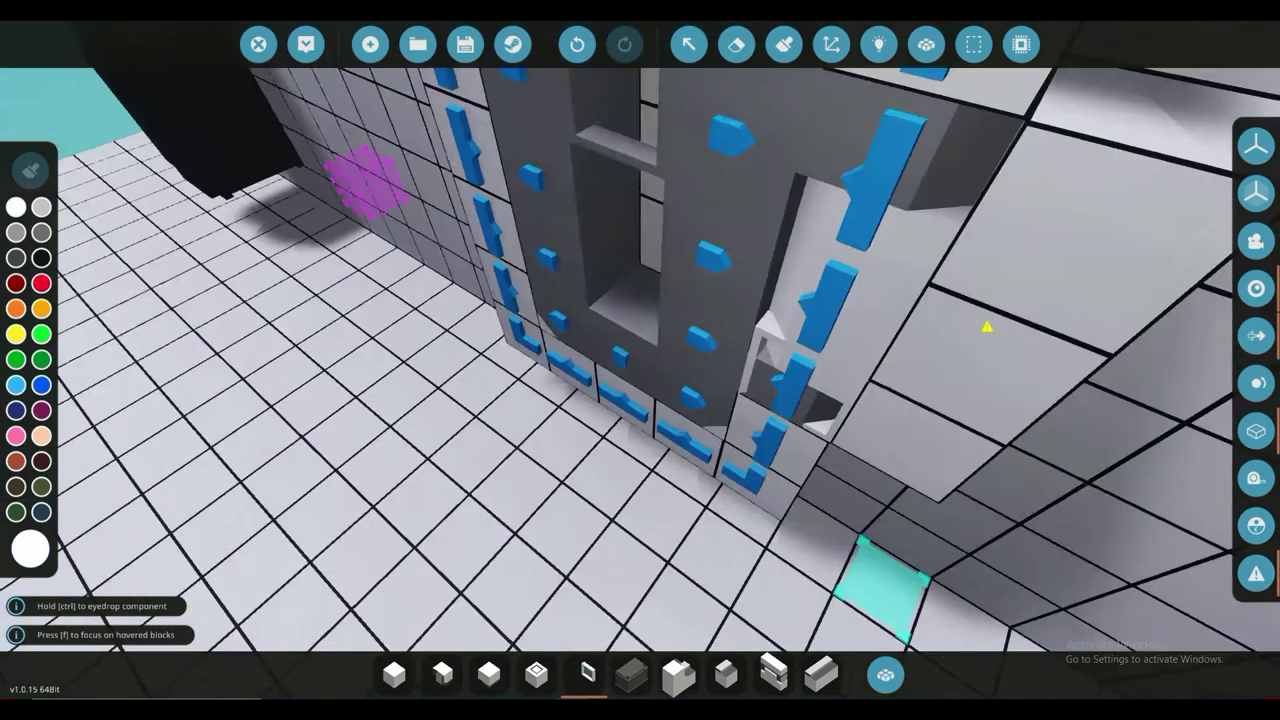
Assign the button component to the hotbar and place two buttons in the open blocks below the window.
key("s")
key("w")
key("s")
key("q")
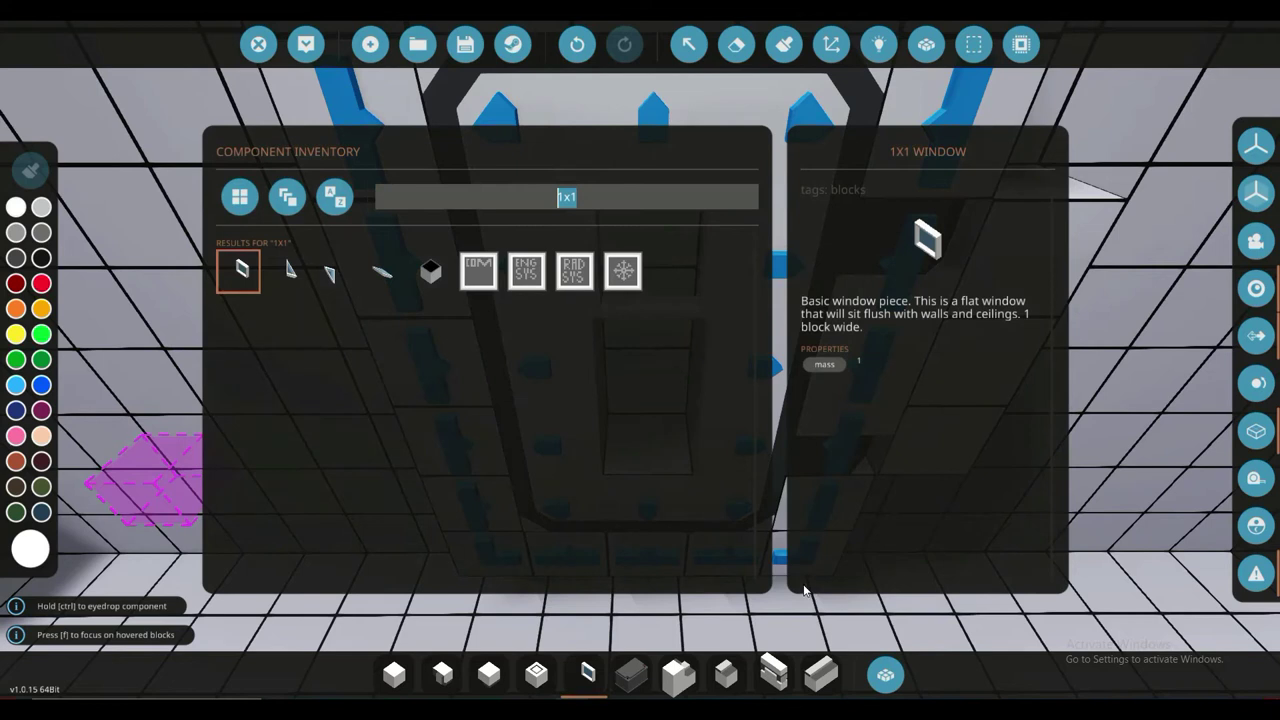
mouse_move(545, 683)
left_mouse_down()
mouse_move(731, 673)
mouse_move(539, 677)
left_mouse_up()
left_click(885, 675)
left_click(537, 676)
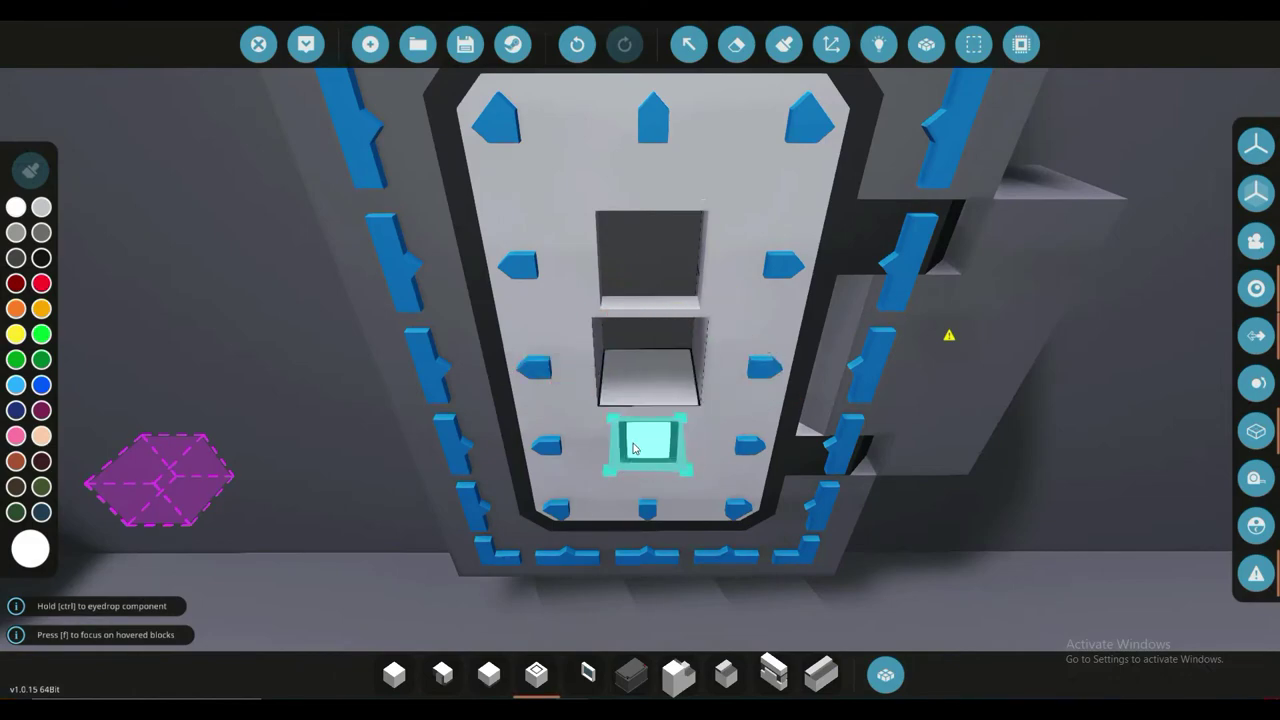
left_click(633, 449)
left_click(624, 397)
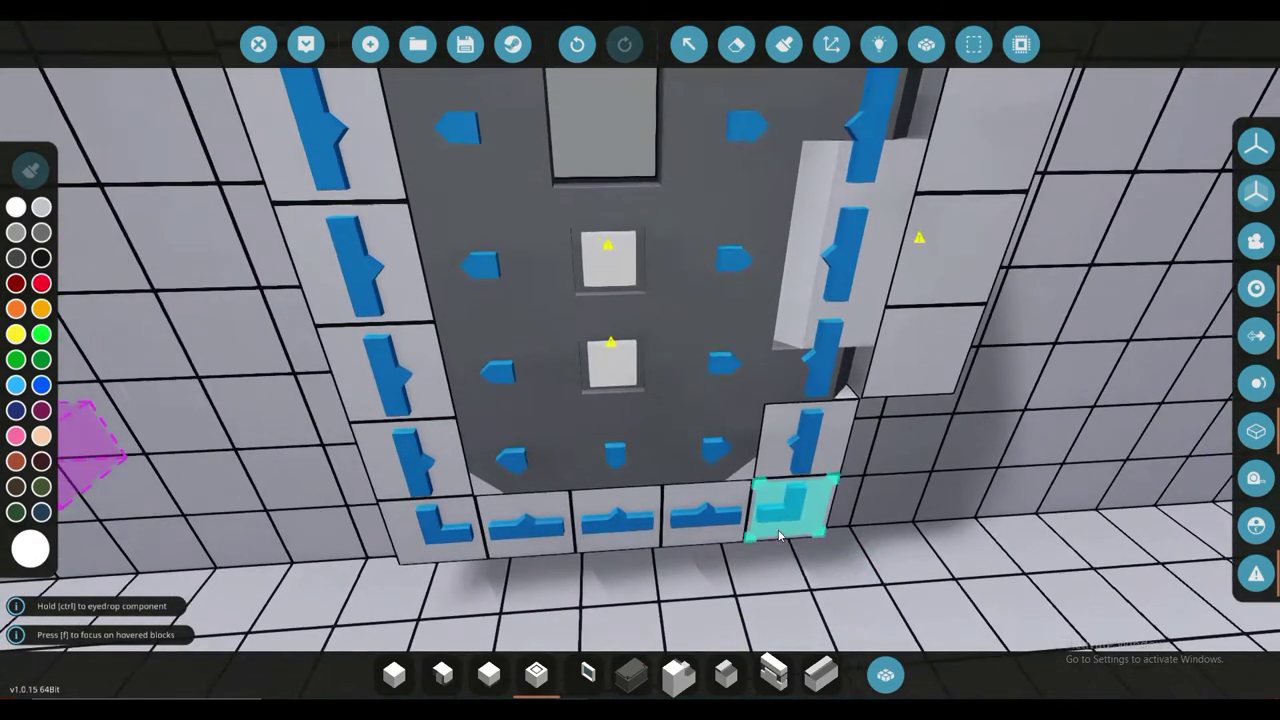
Rotate a battery upright and place it on the wall beside the left side of the new door frame.
scroll(779, 536, "down", 5)
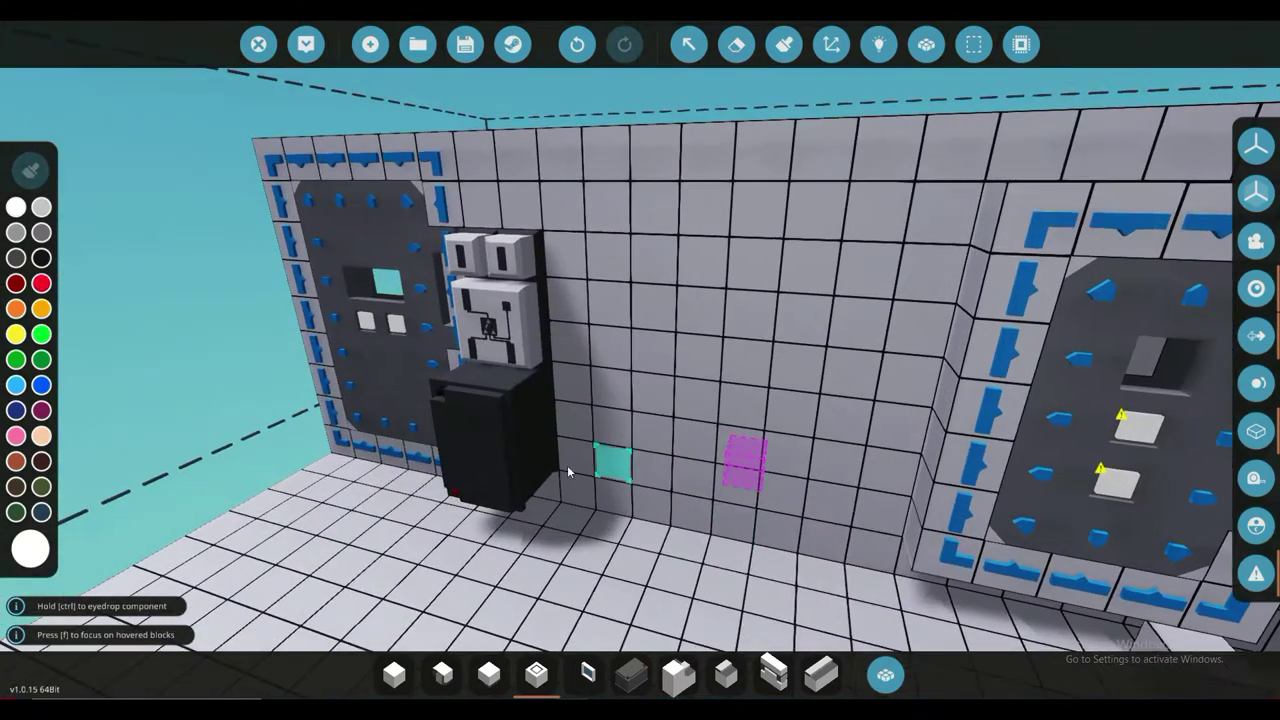
key("6")
key("i")
key("i")
key("i")
key("i")
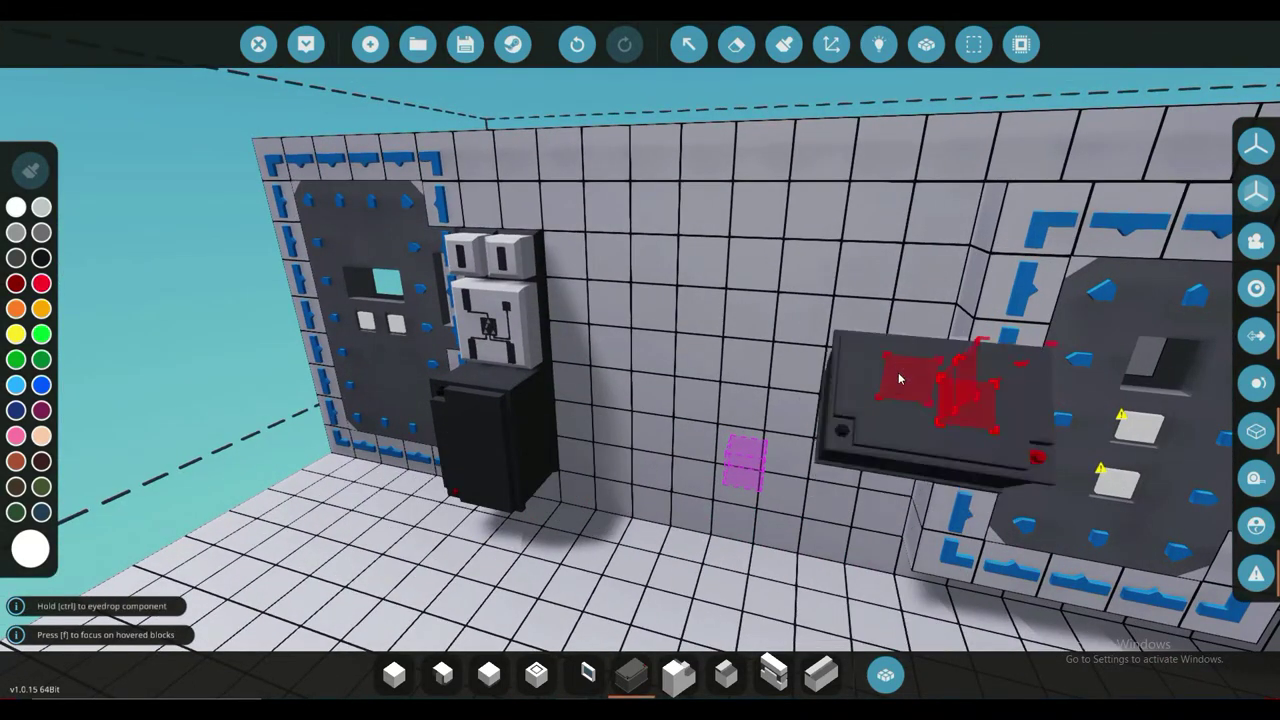
key("o")
left_click(900, 378)
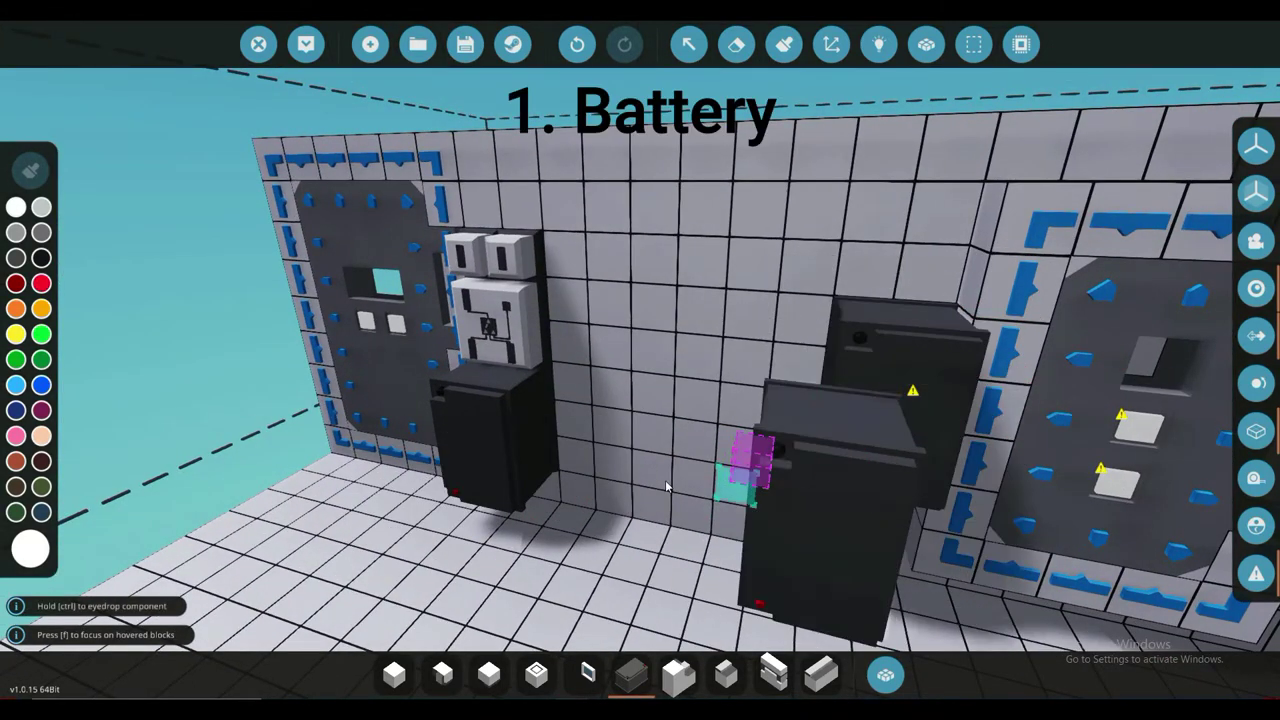
Copy the numerical switchbox from the finished door and place it above the new battery.
key("d")
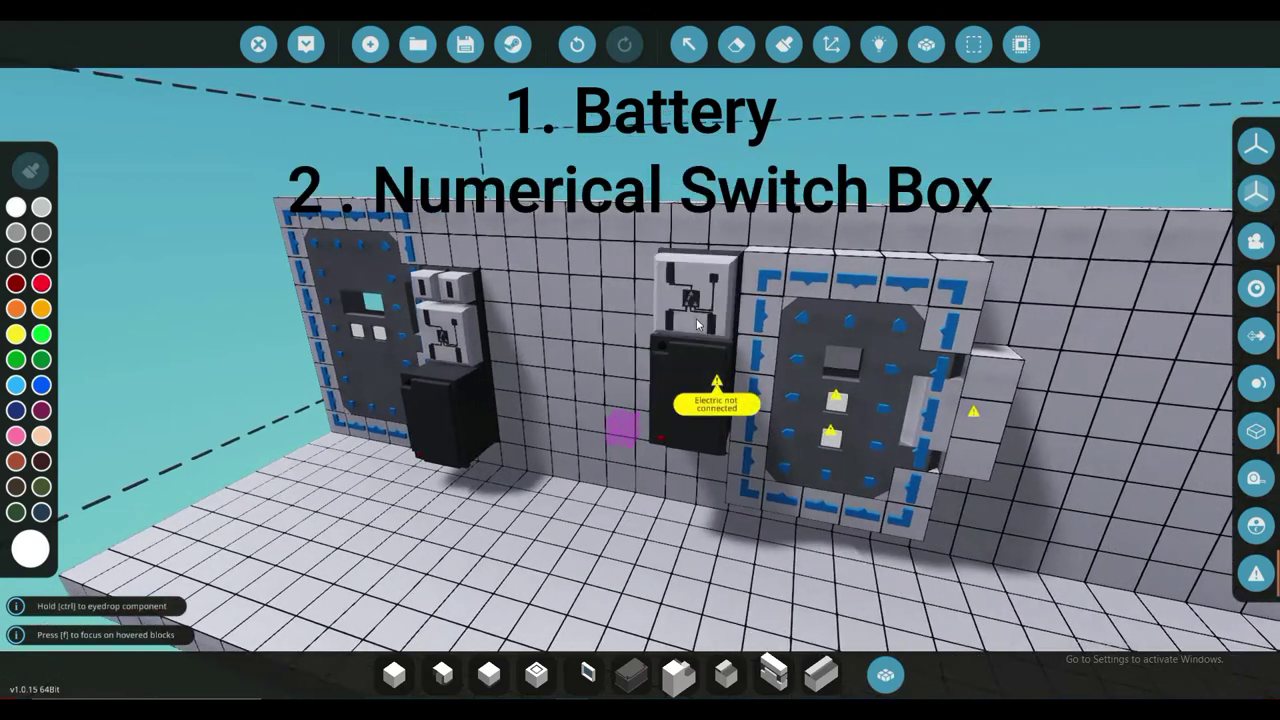
left_click(716, 295)
key("w")
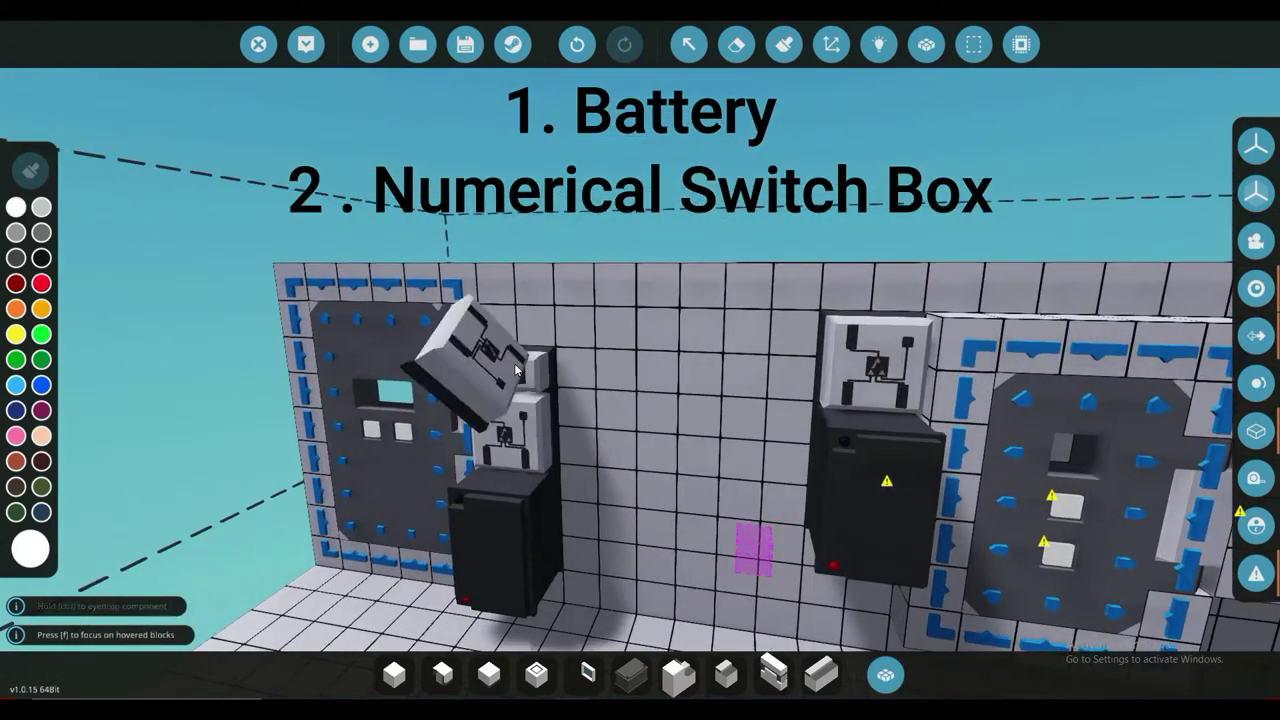
Copy the constant number block from the finished door and stack two of them above the new hinge.
scroll(840, 373, "down", 3)
key("d")
scroll(752, 425, "up", 3)
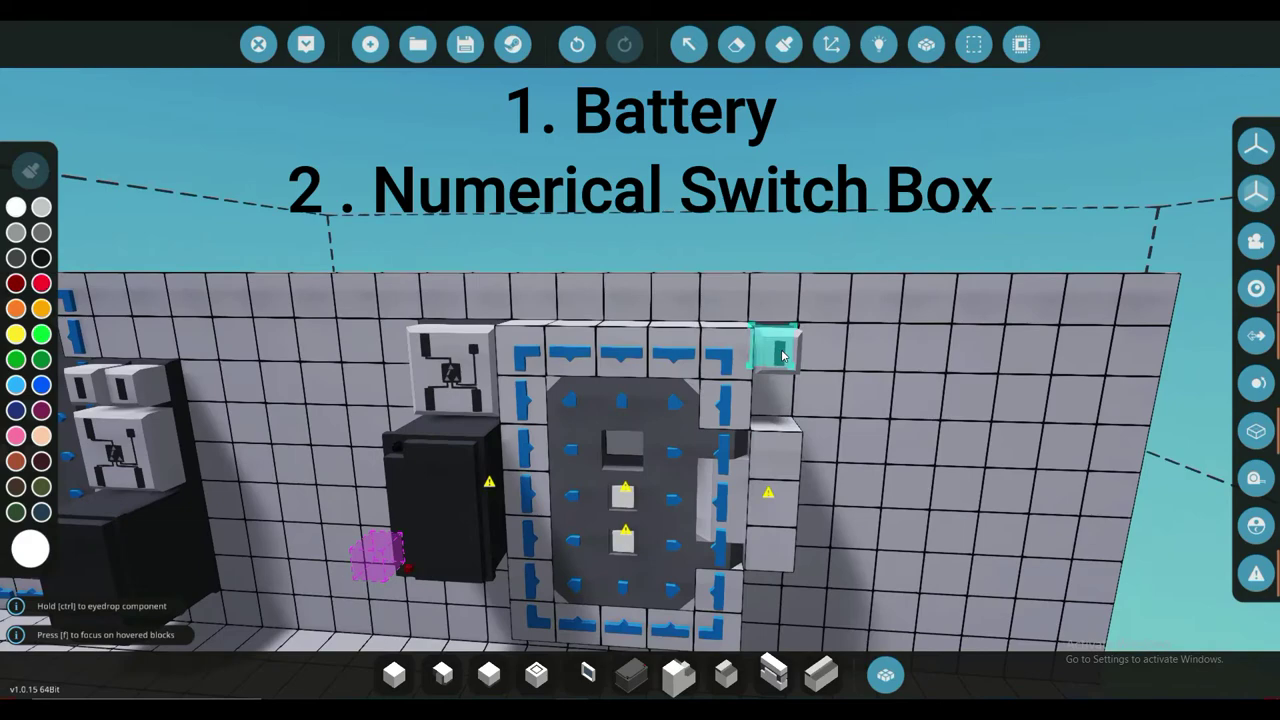
scroll(819, 418, "down", 5)
scroll(850, 427, "up", 5)
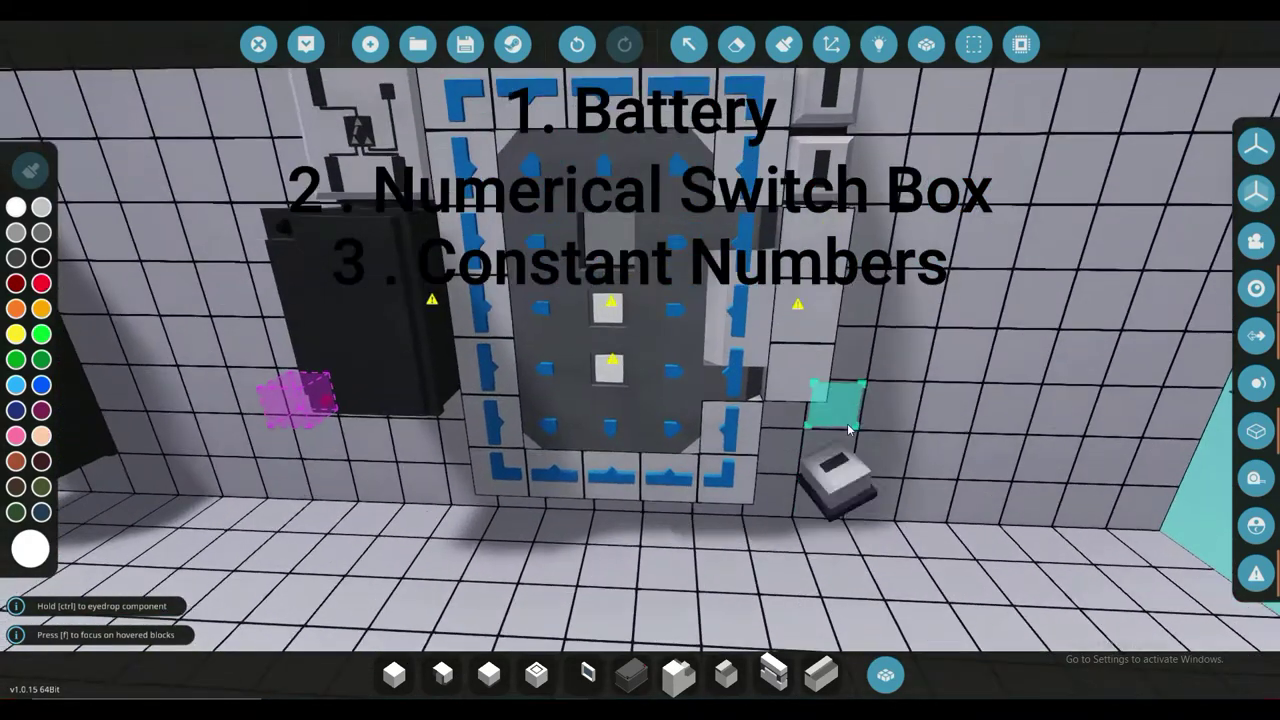
scroll(850, 427, "down", 3)
Wire the new battery's electric node to both door buttons and the robotic door hinge.
left_click(879, 45)
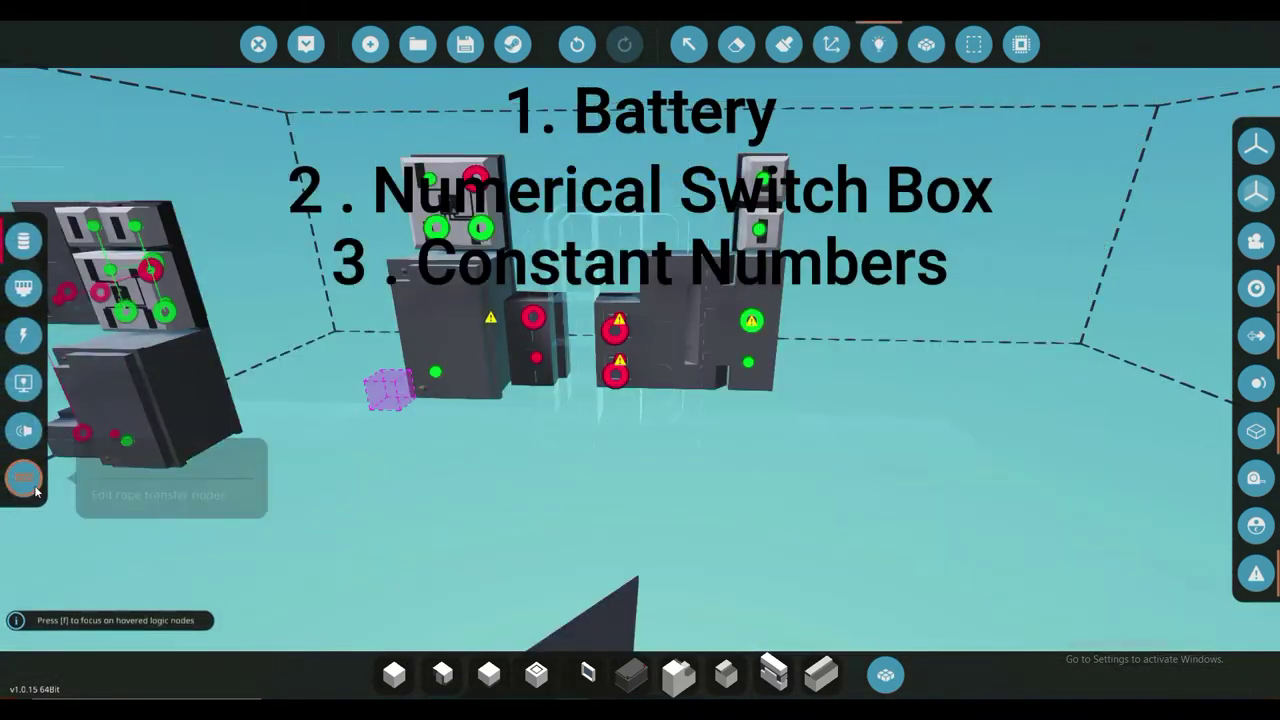
left_click(27, 297)
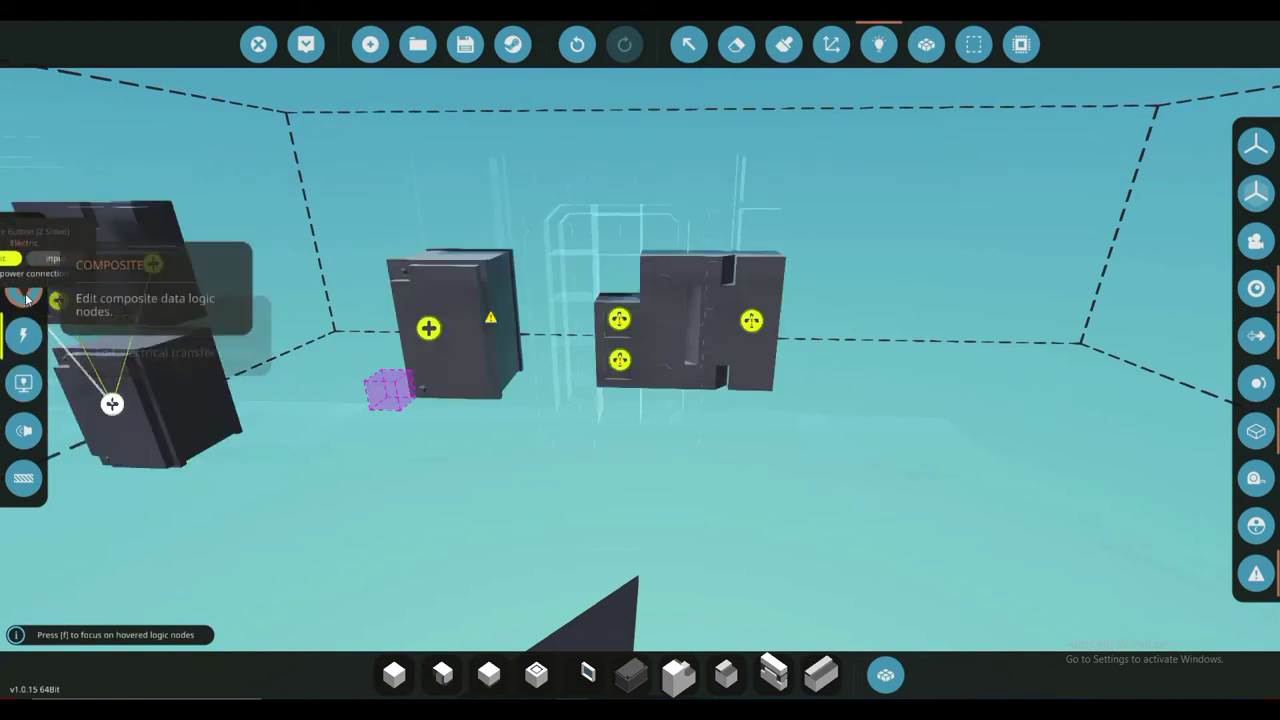
scroll(604, 401, "down", 3)
key("a")
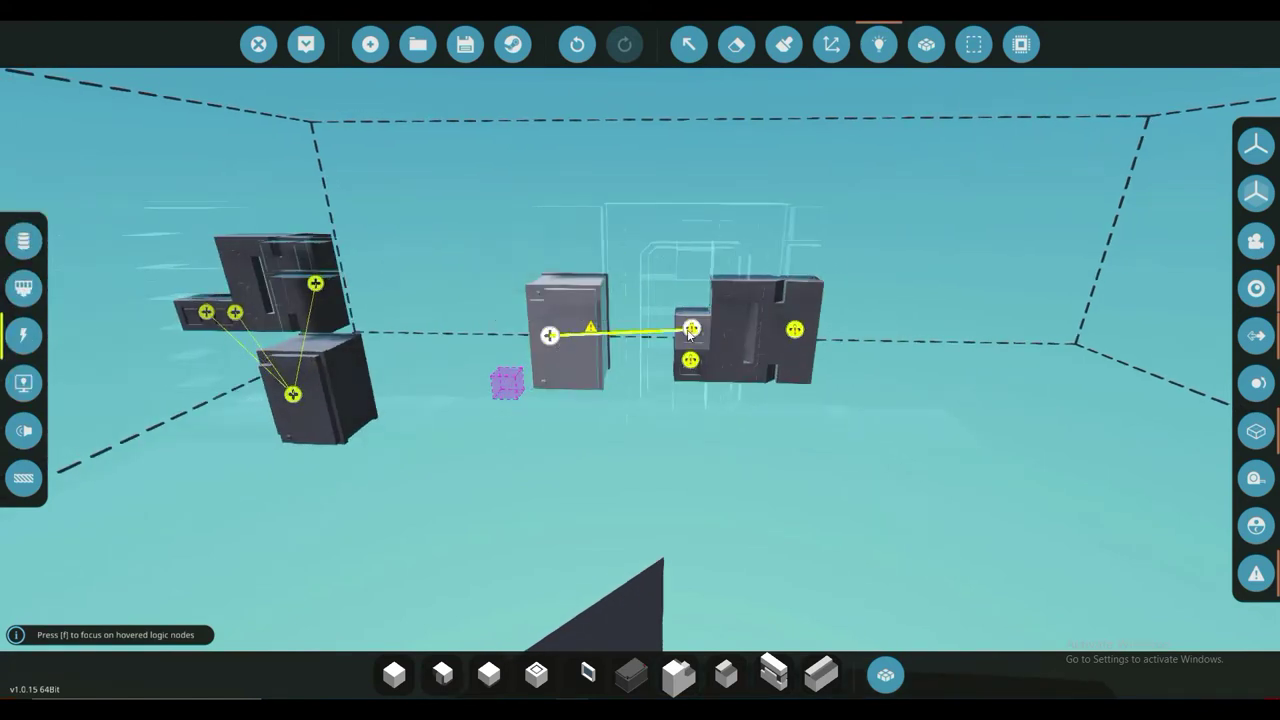
key("w")
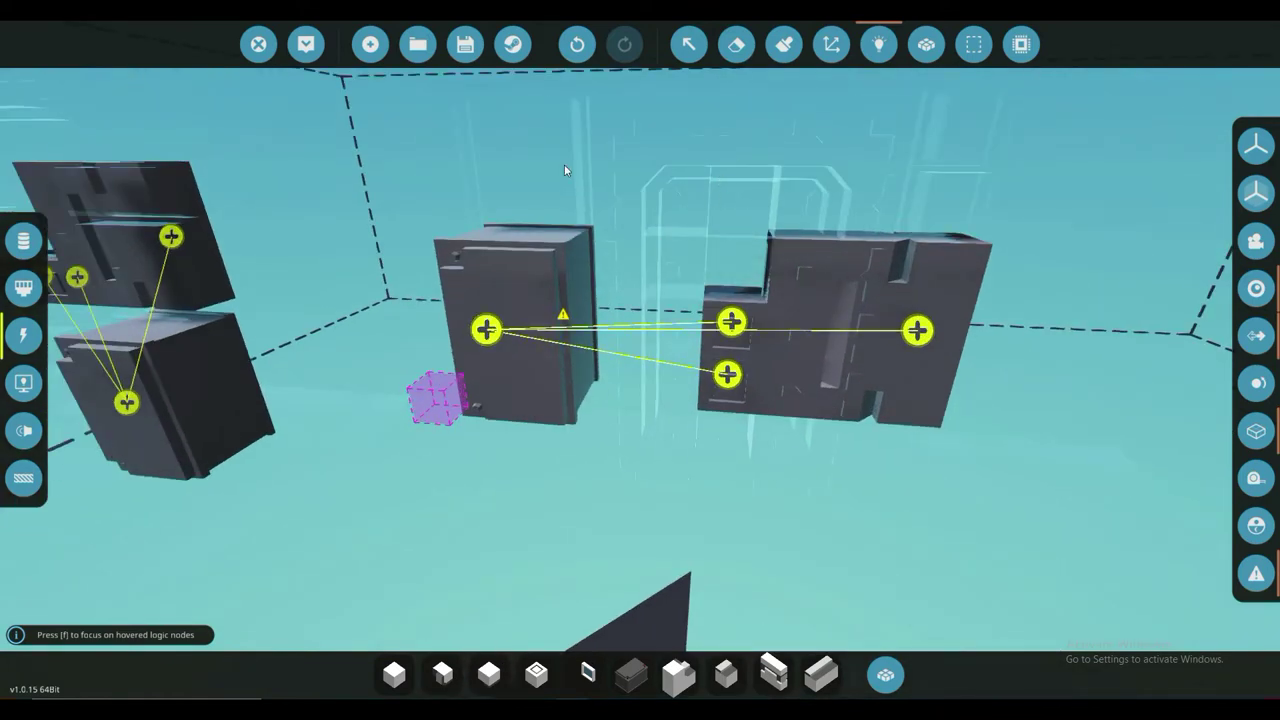
Open the output value settings of the upper and the lower constant number block stacked above the new hinge.
left_click(33, 234)
key("s")
key("w")
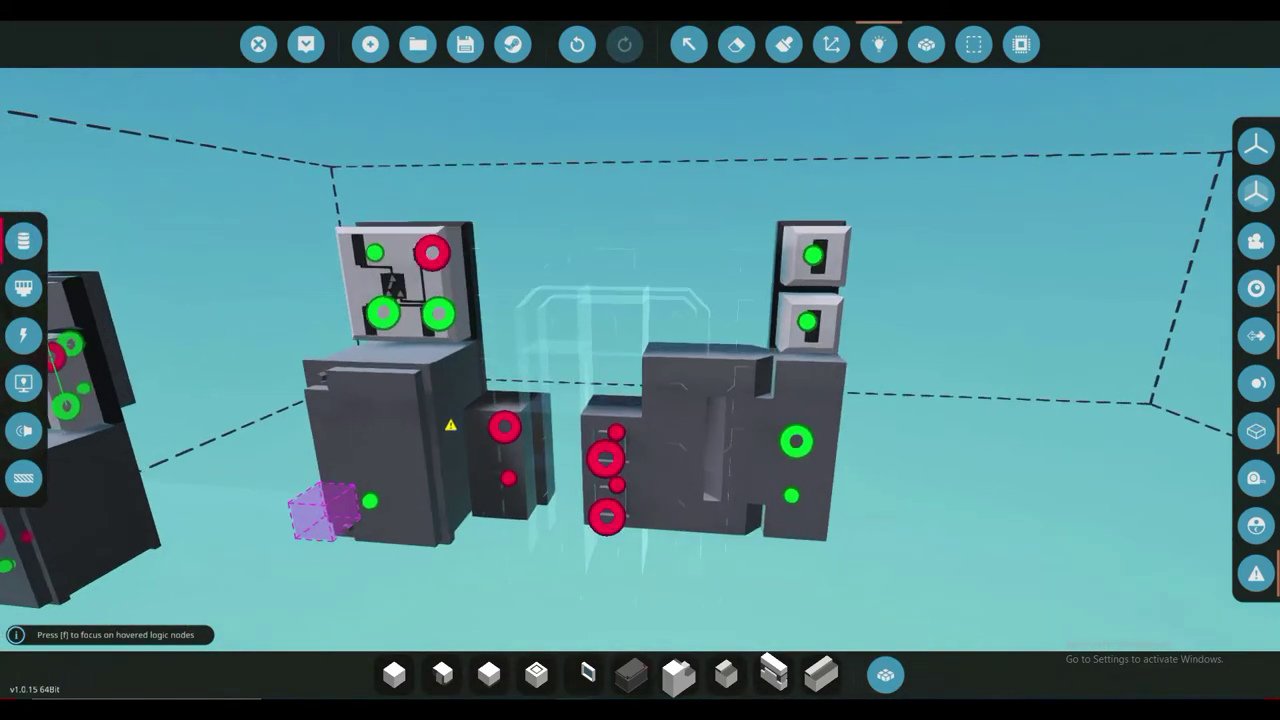
left_click(688, 44)
left_click(915, 232)
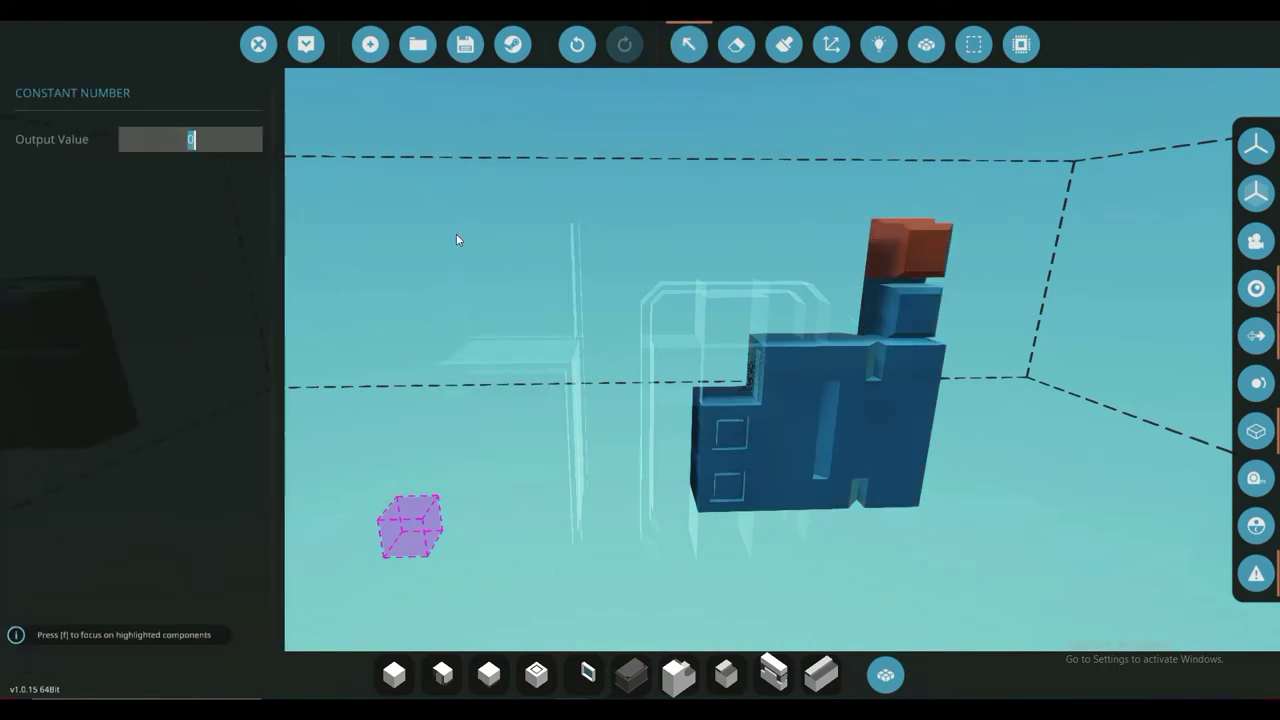
left_click(928, 308)
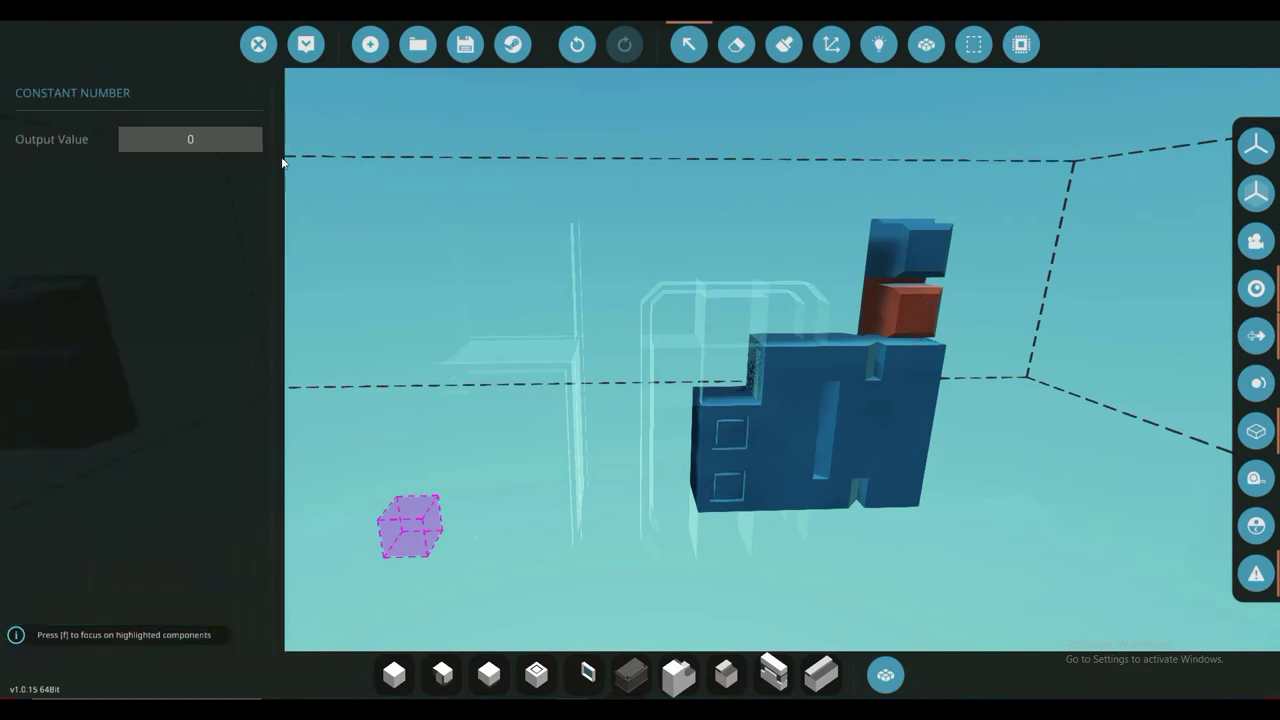
left_click(509, 215)
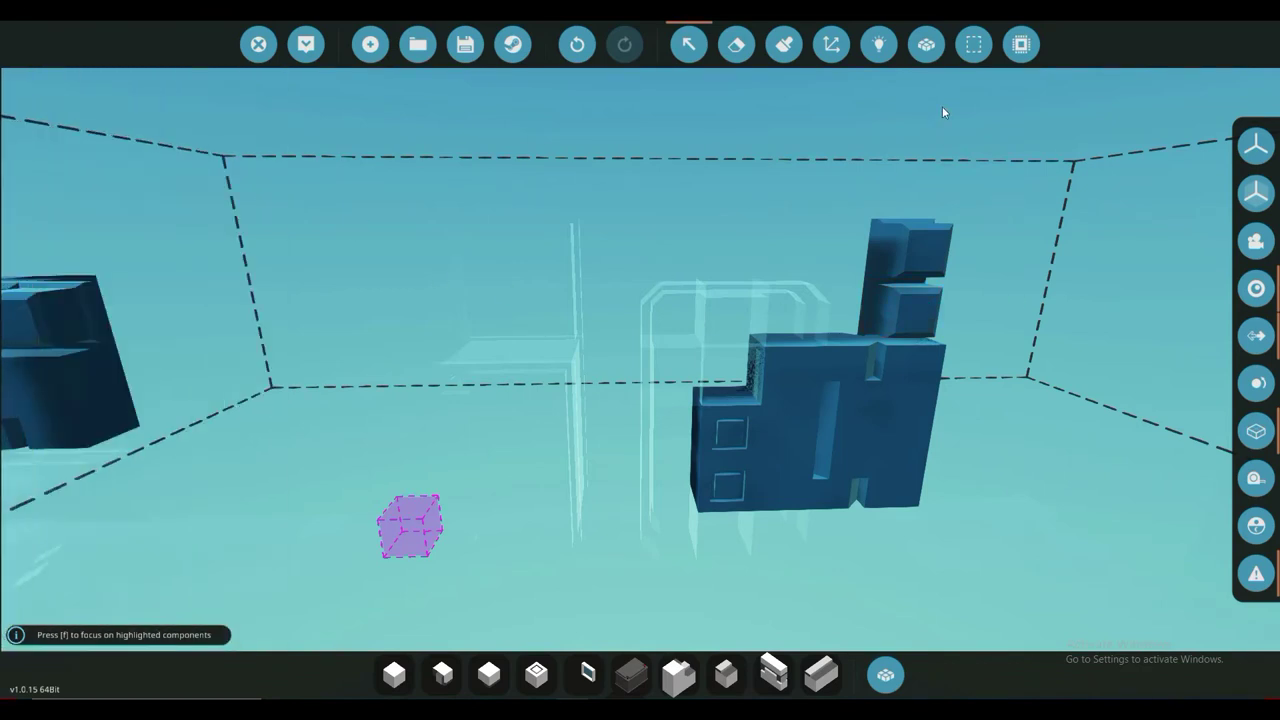
Wire the upper constant number to the numerical switchbox's First Value (On) input and the lower constant number to its other value input.
left_click(879, 45)
key("s")
key("w")
key("a")
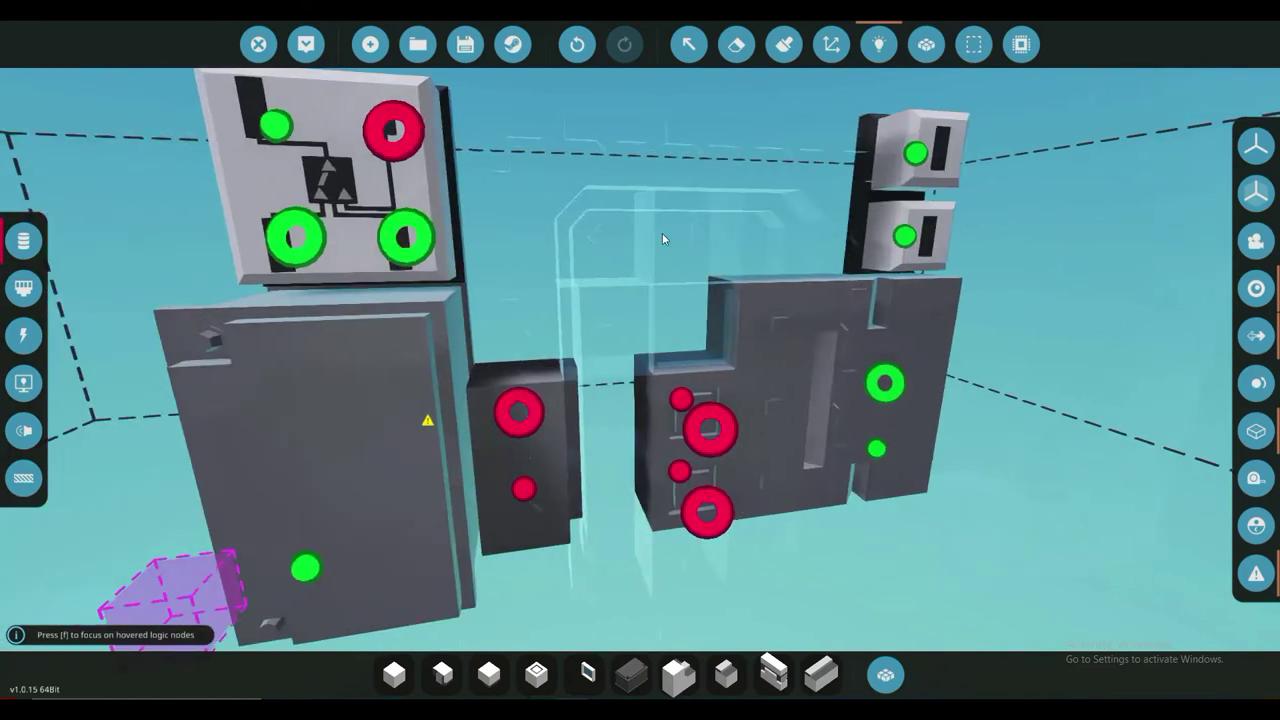
key("s")
left_click_drag(443, 245, 460, 232)
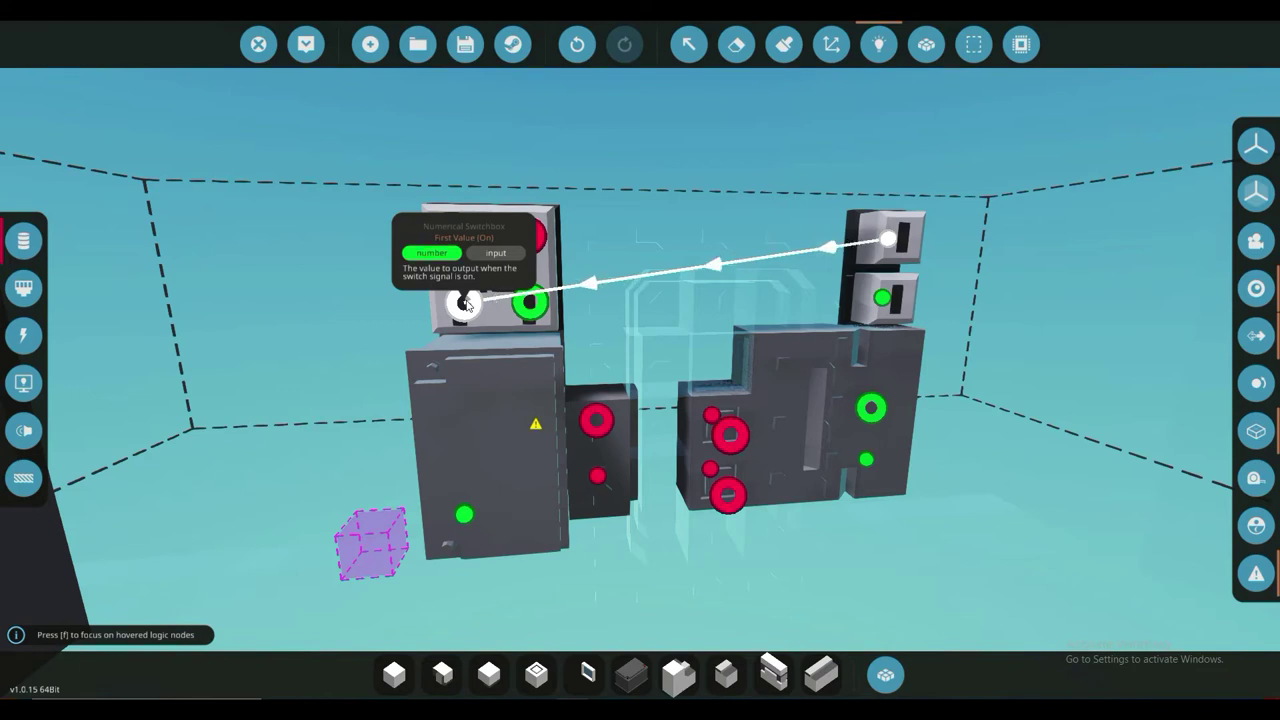
left_click_drag(474, 300, 468, 302)
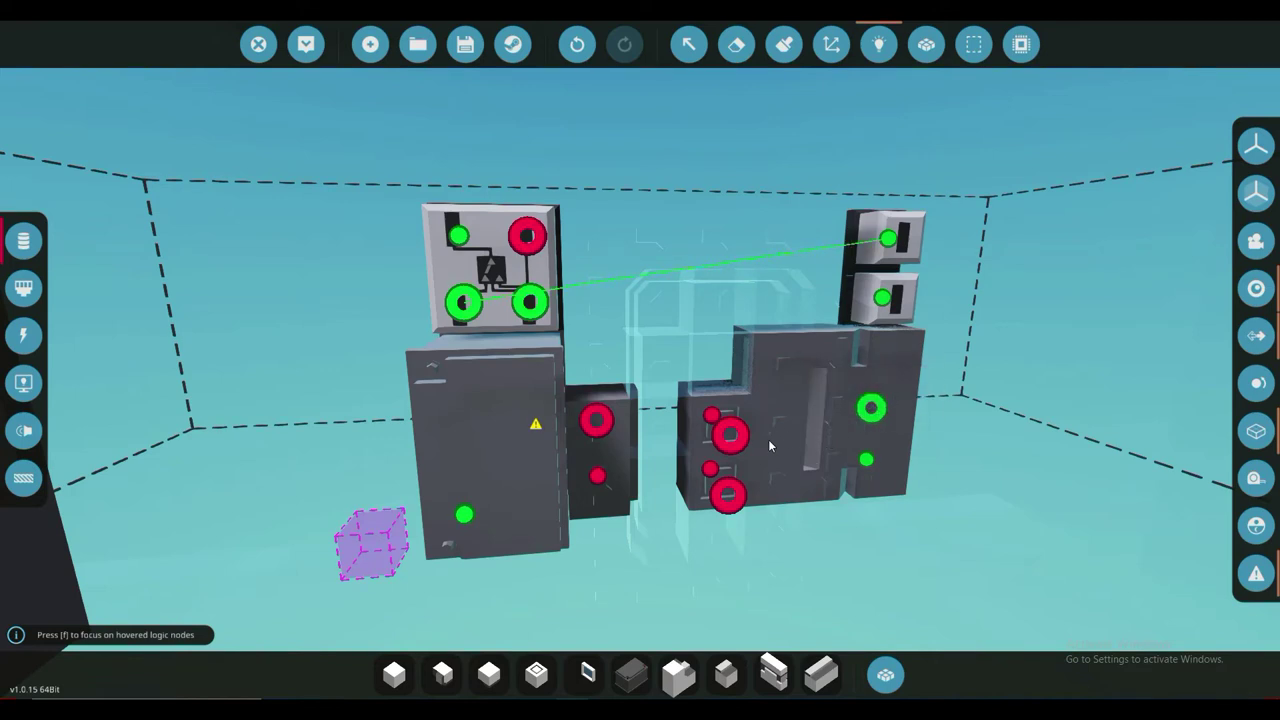
left_click_drag(886, 300, 530, 302)
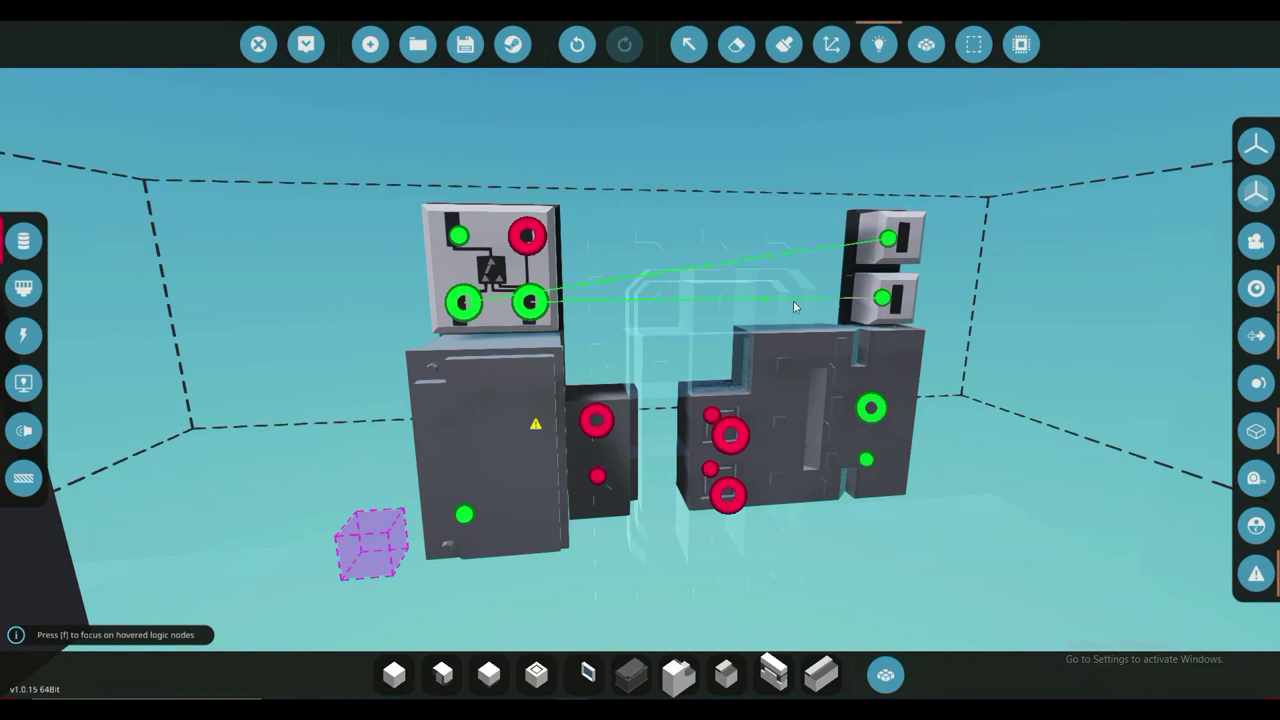
Wire the switchbox's number output to the robotic door hinge's number input, and its Switch Signal to the upper toggle button's output.
left_click_drag(458, 236, 871, 408)
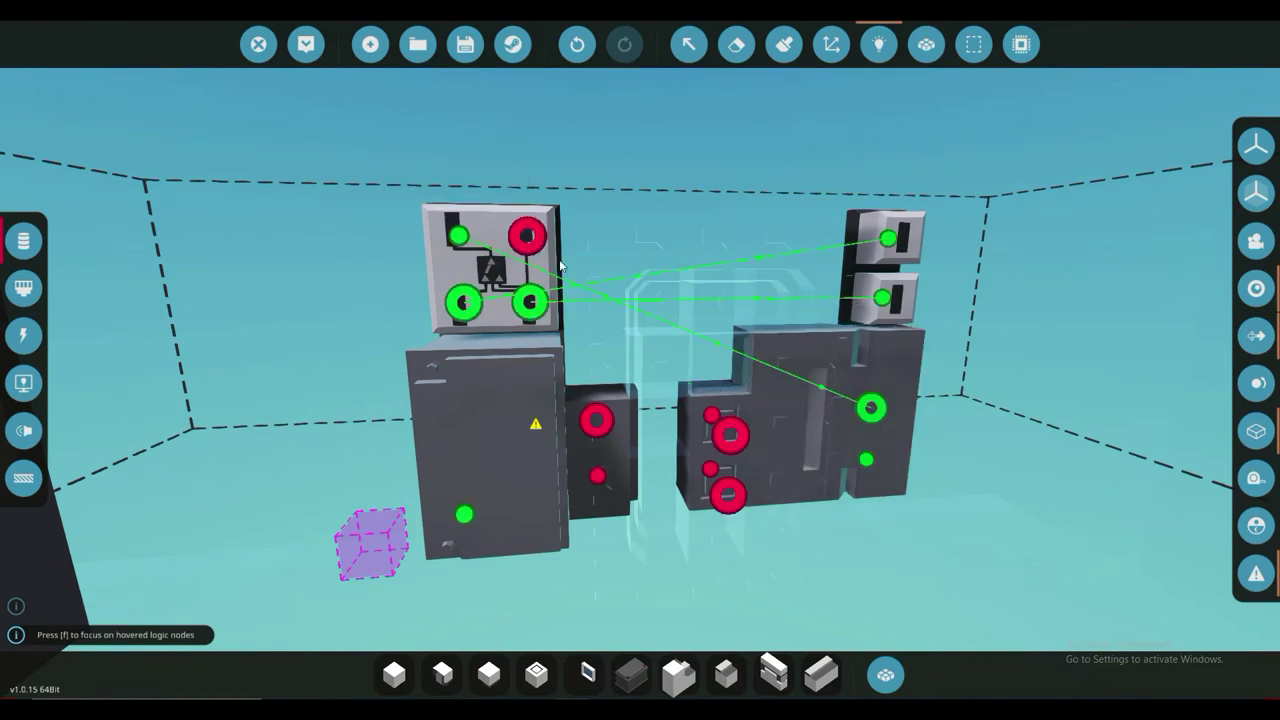
left_click_drag(527, 236, 711, 417)
key("s")
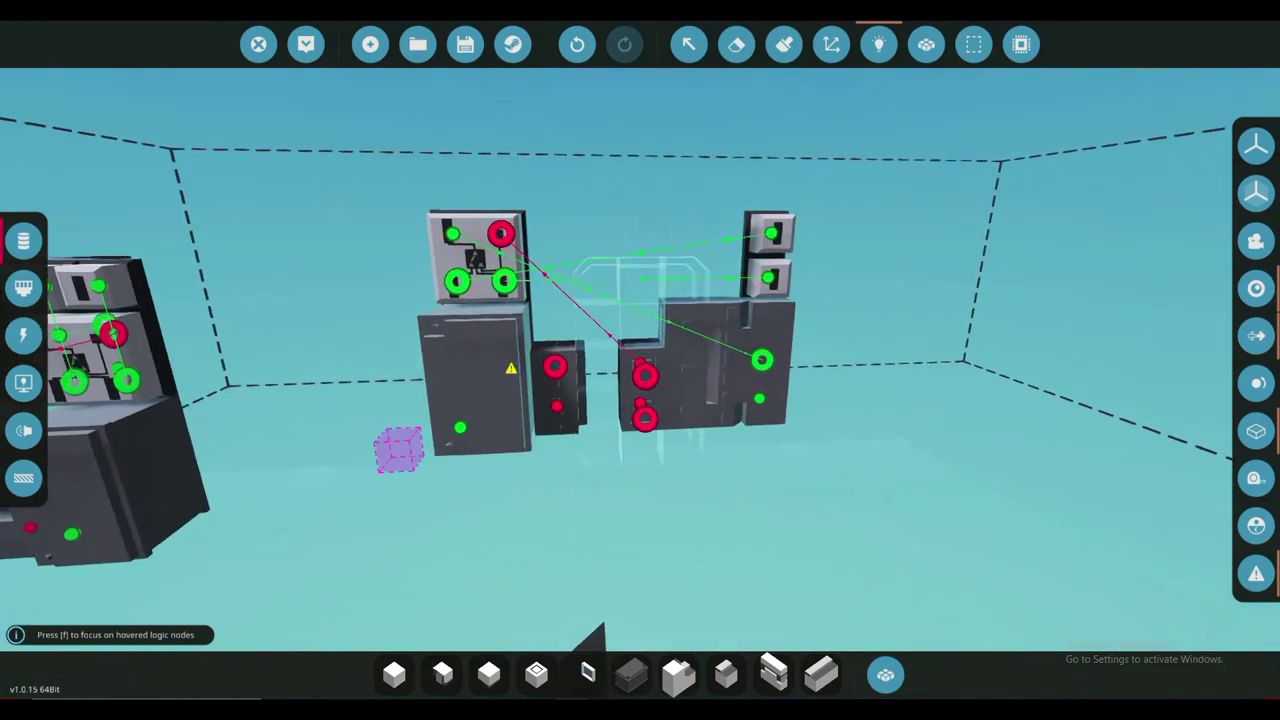
key("w")
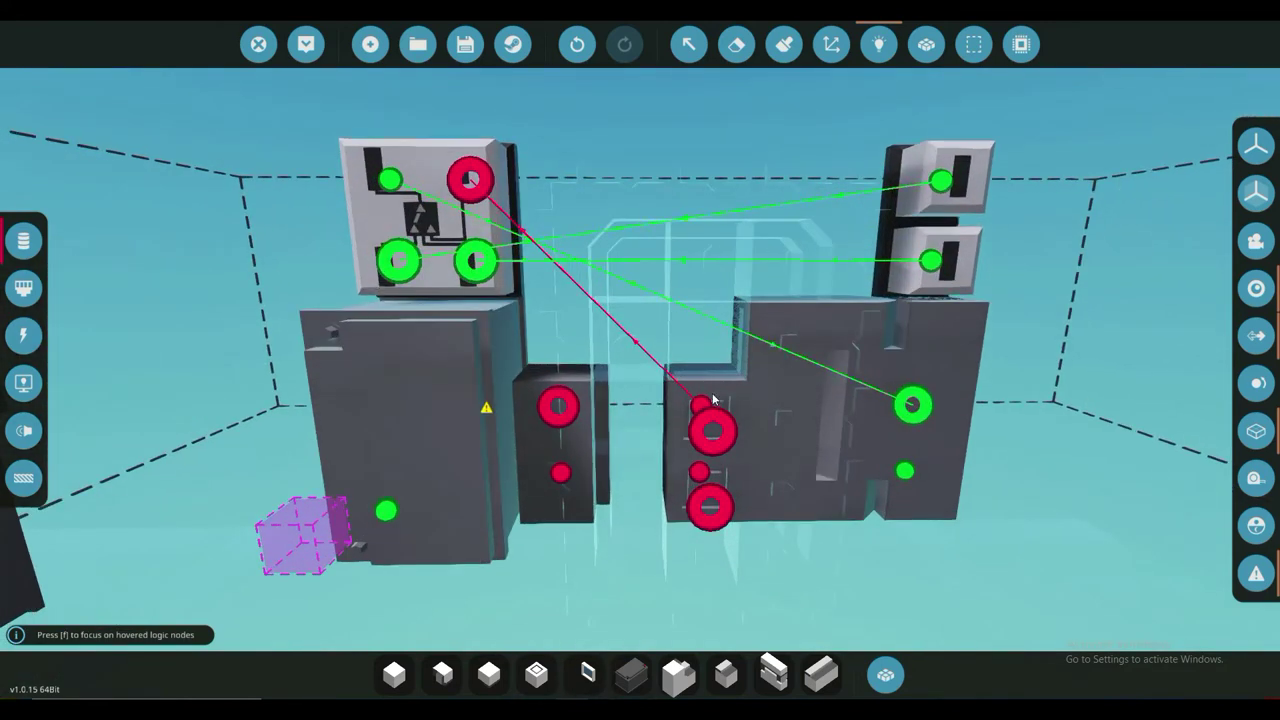
Examine the switchbox's signal and value links to the toggle button, the two constant numbers and the hinge.
mouse_move(477, 170)
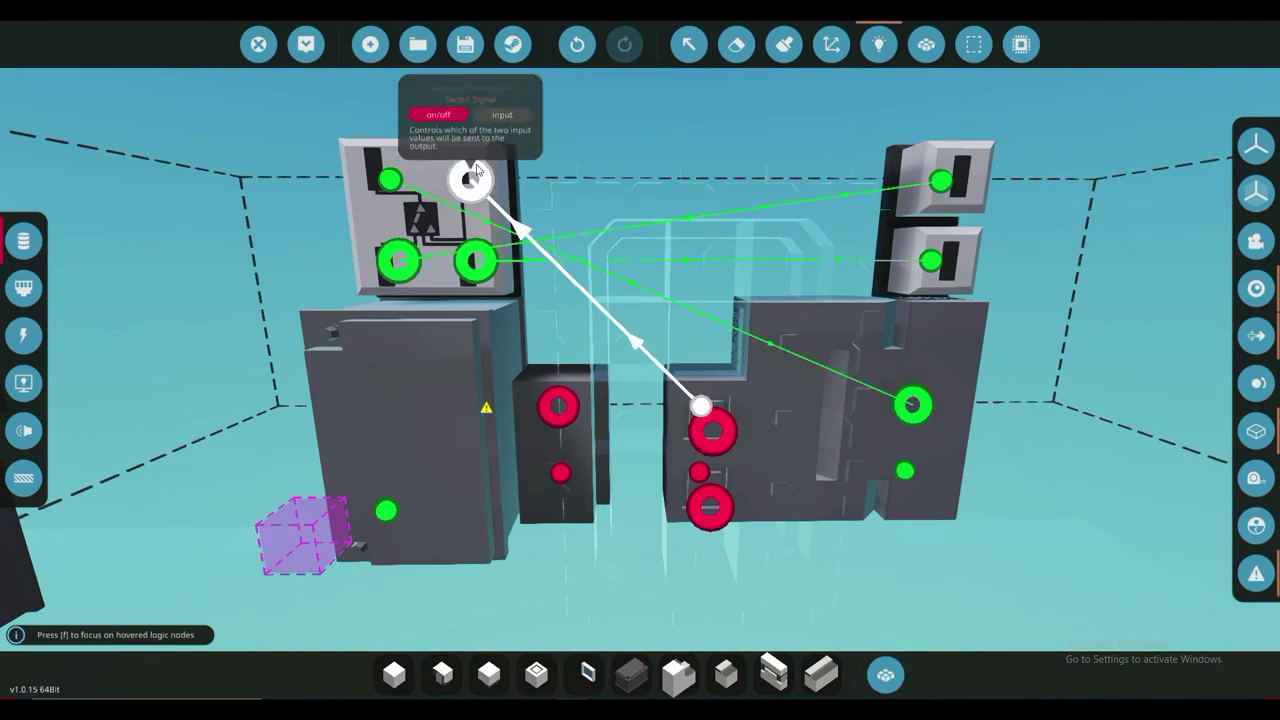
mouse_move(468, 192)
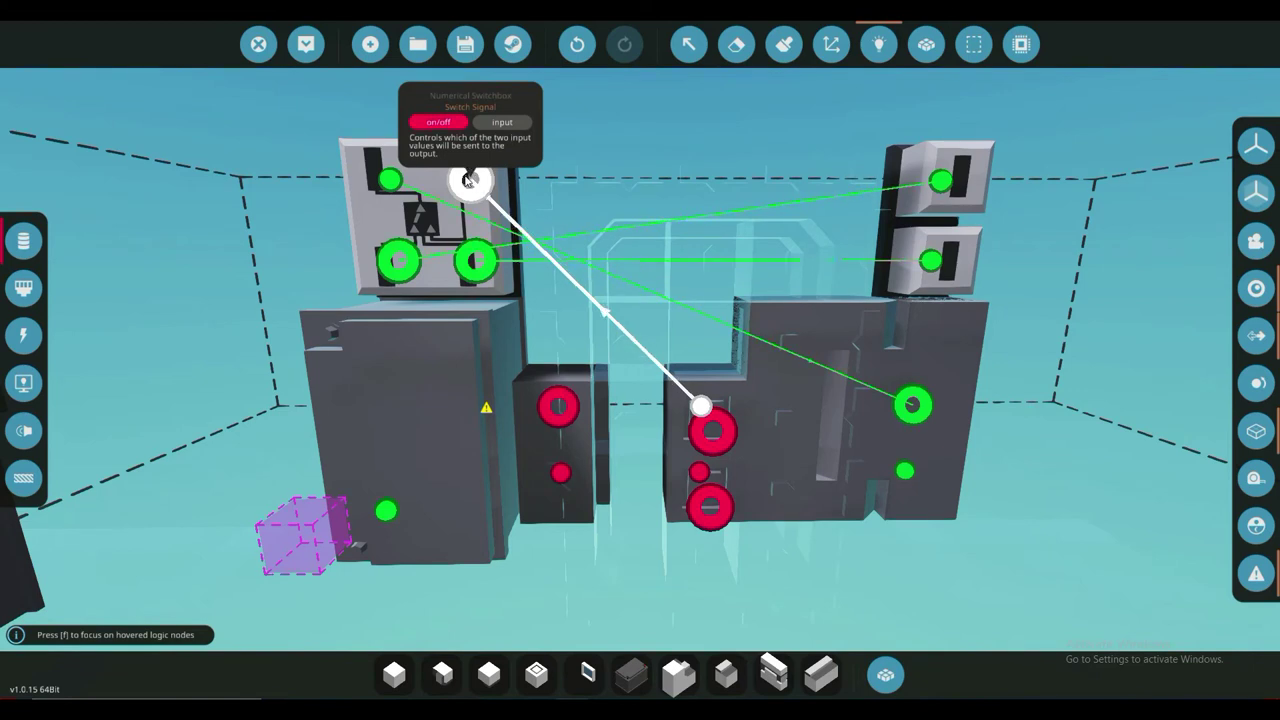
mouse_move(392, 263)
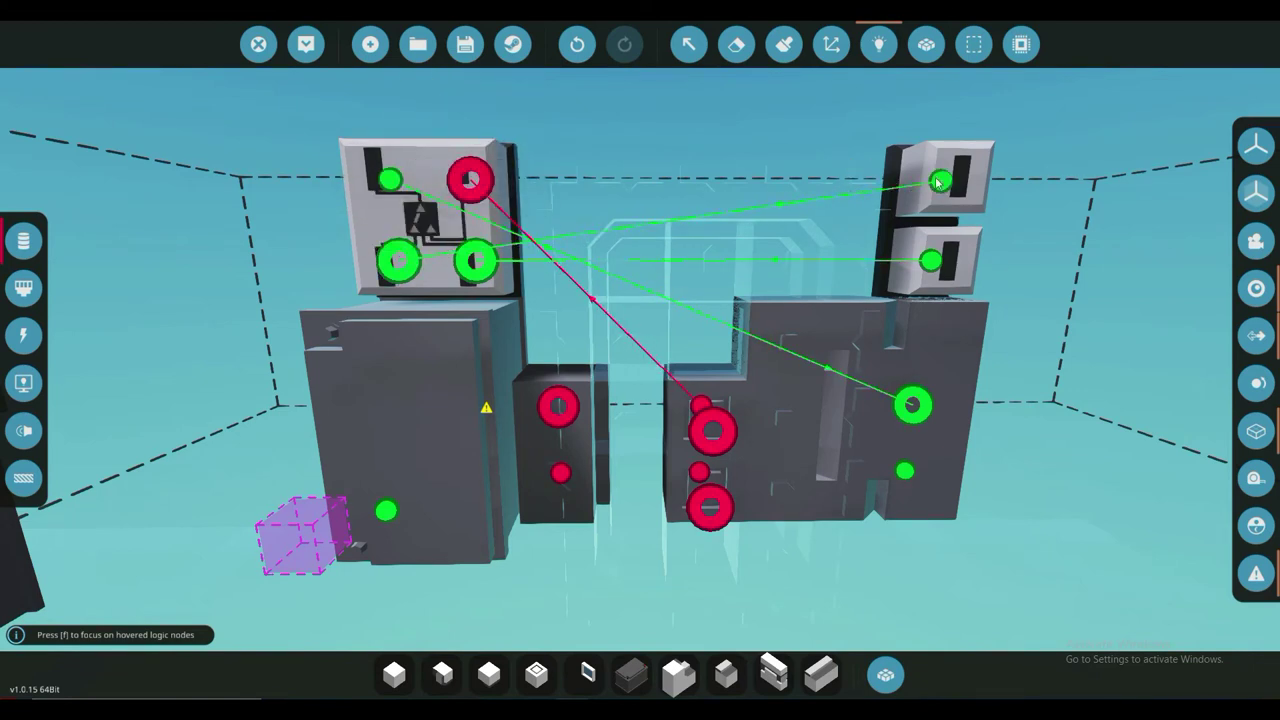
mouse_move(397, 262)
left_mouse_down()
mouse_move(356, 276)
mouse_move(400, 266)
left_mouse_up()
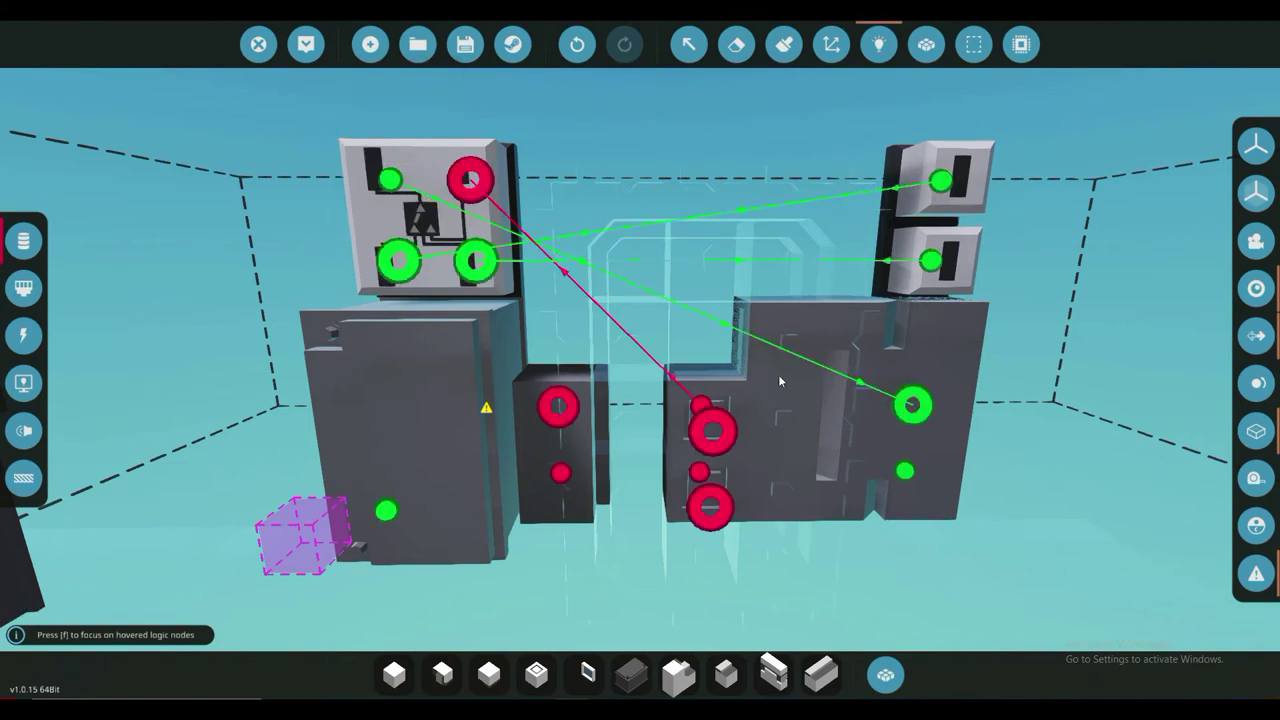
mouse_move(914, 406)
left_mouse_down()
mouse_move(942, 385)
mouse_move(926, 460)
mouse_move(910, 403)
left_mouse_up()
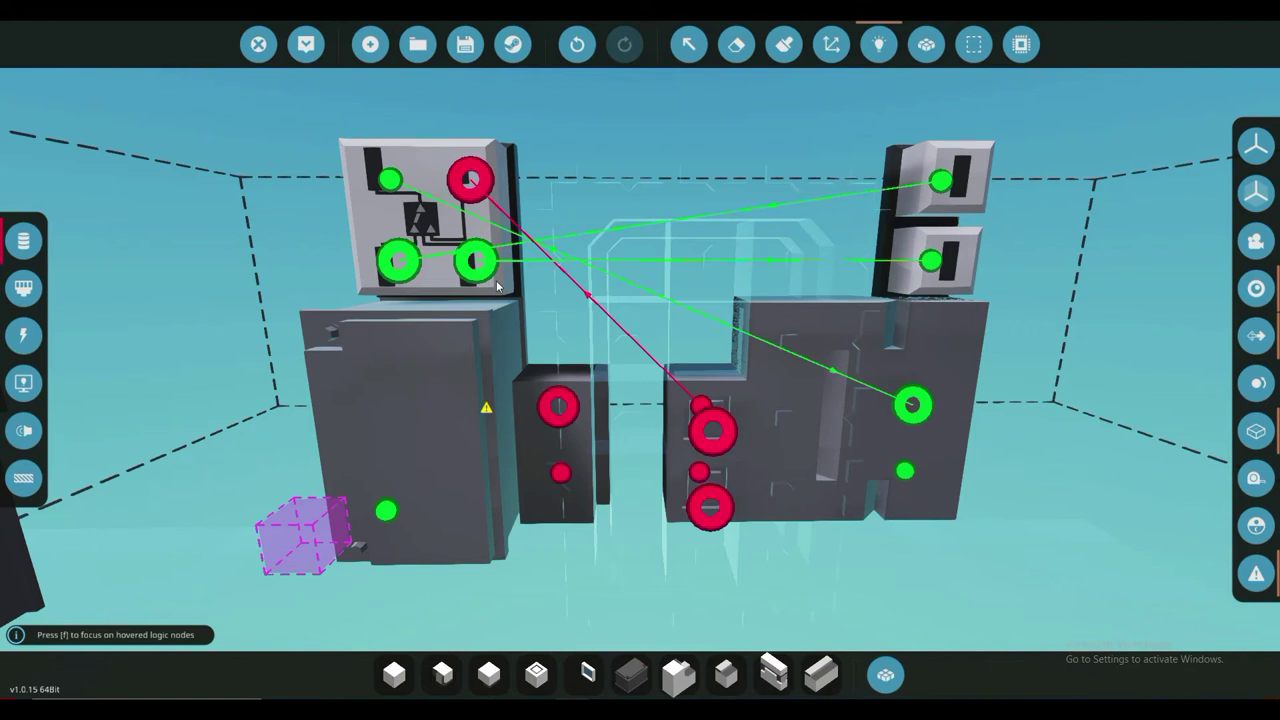
mouse_move(736, 508)
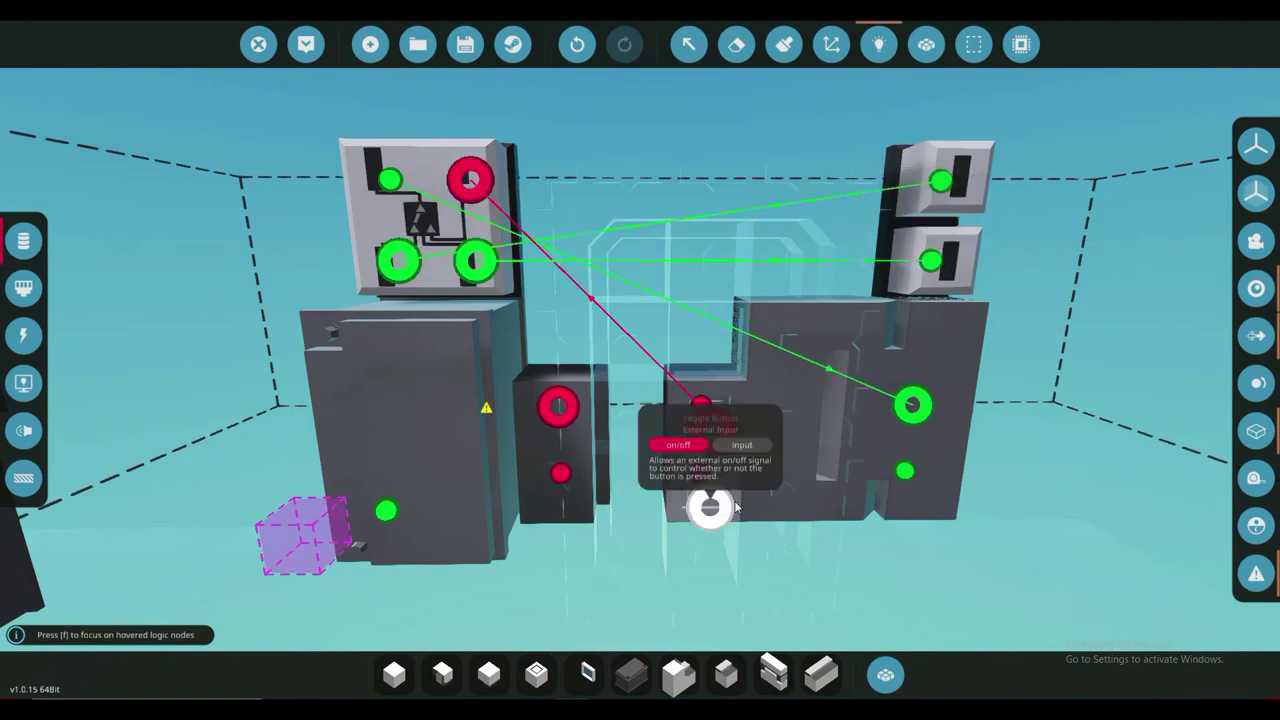
key("s")
key("w")
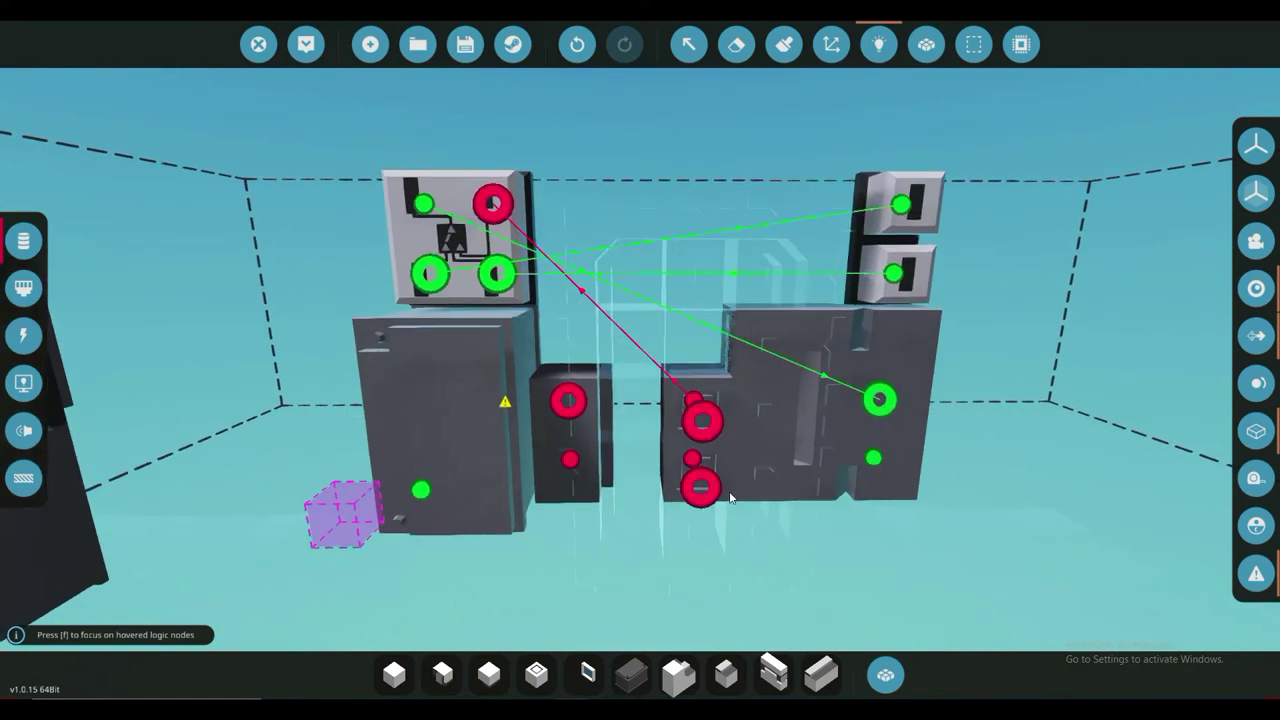
scroll(810, 380, "up", 1)
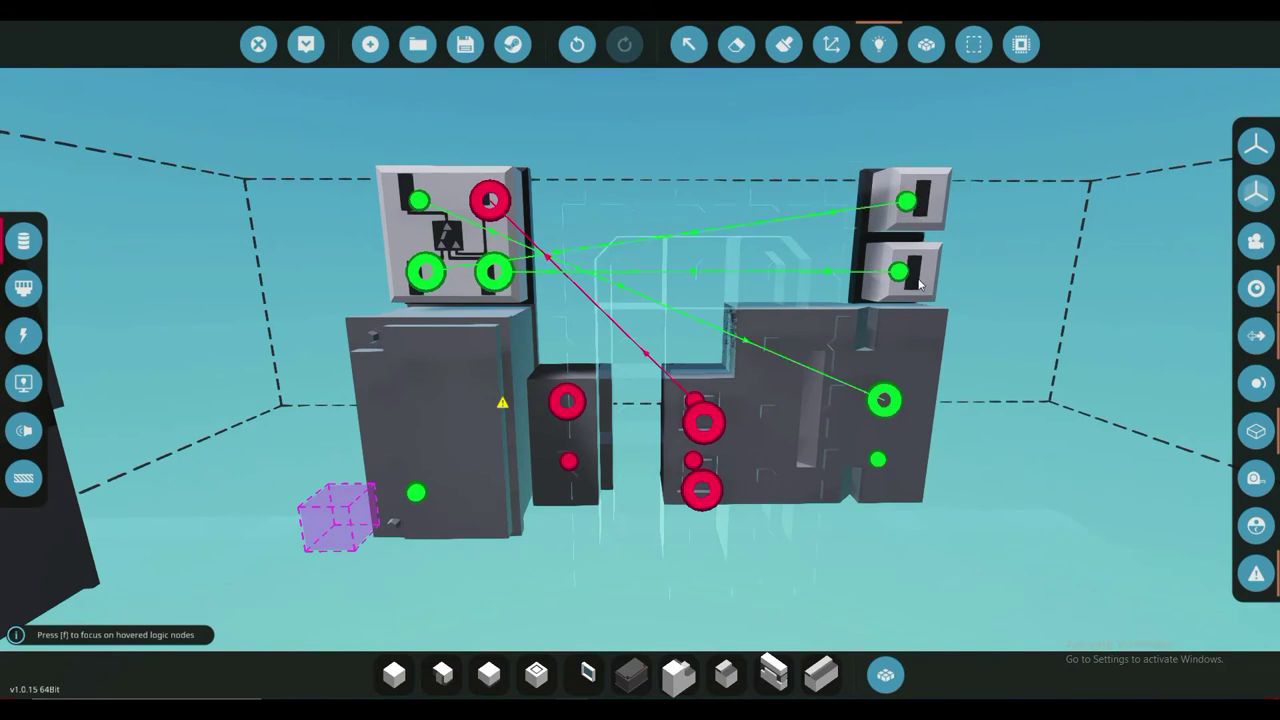
scroll(918, 285, "down", 2)
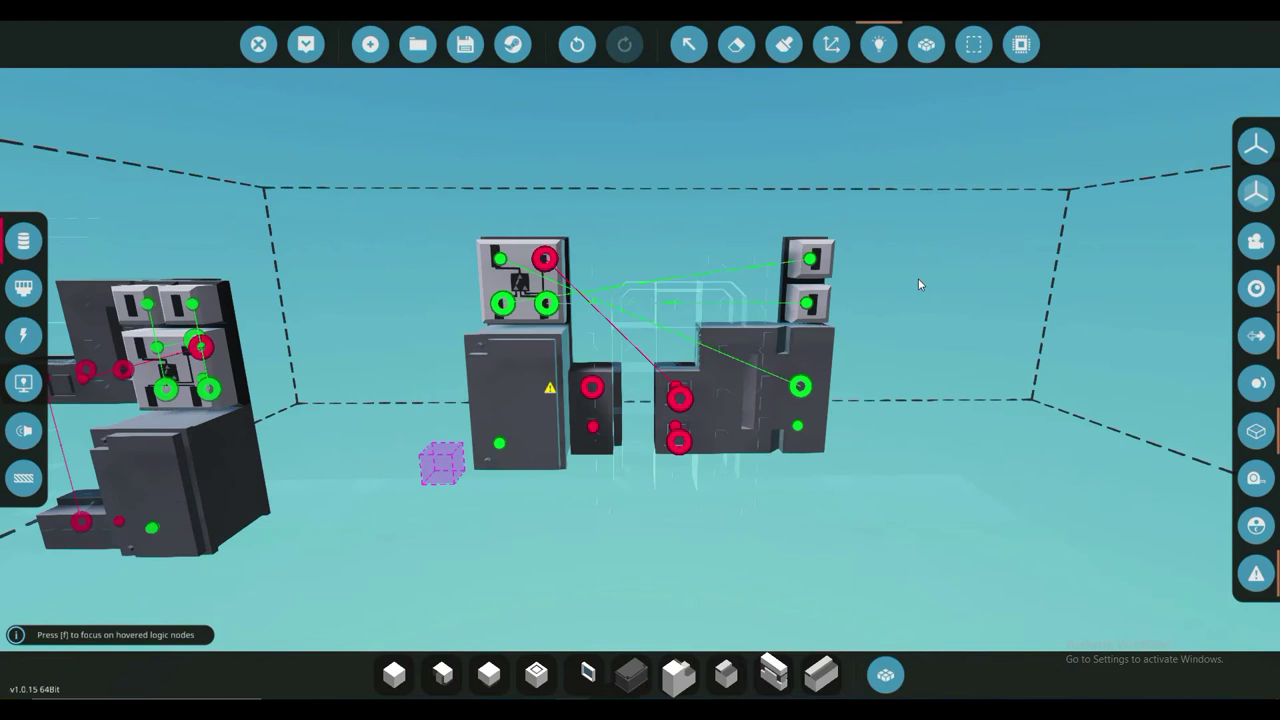
scroll(918, 280, "up", 2)
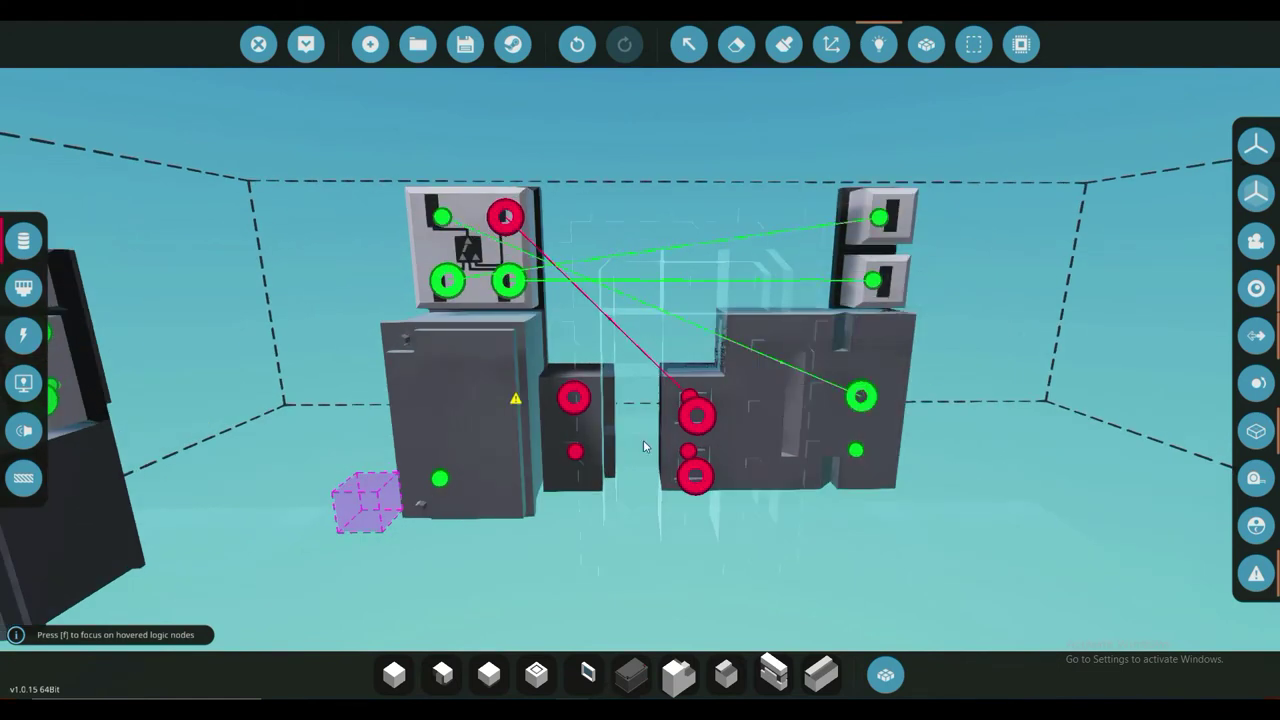
Wire the door frame controller's Lock Seal input to the lower toggle button's Toggled output.
mouse_move(579, 406)
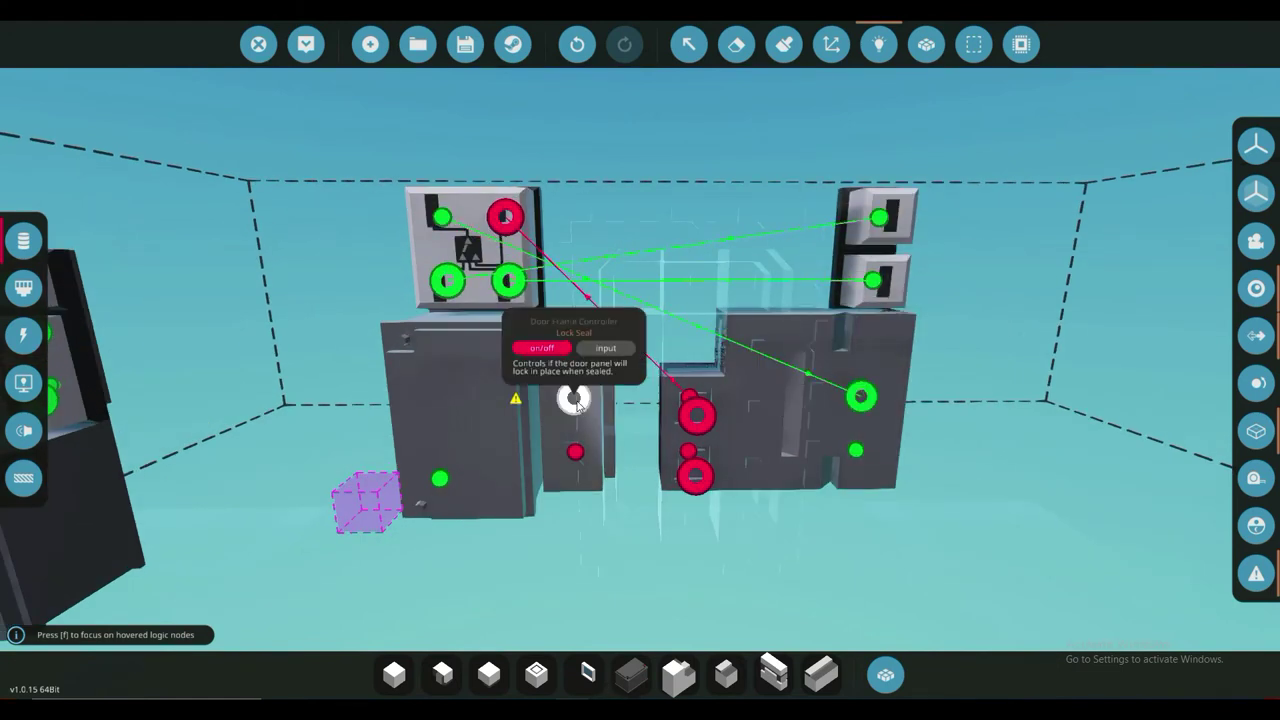
left_click_drag(574, 398, 641, 408)
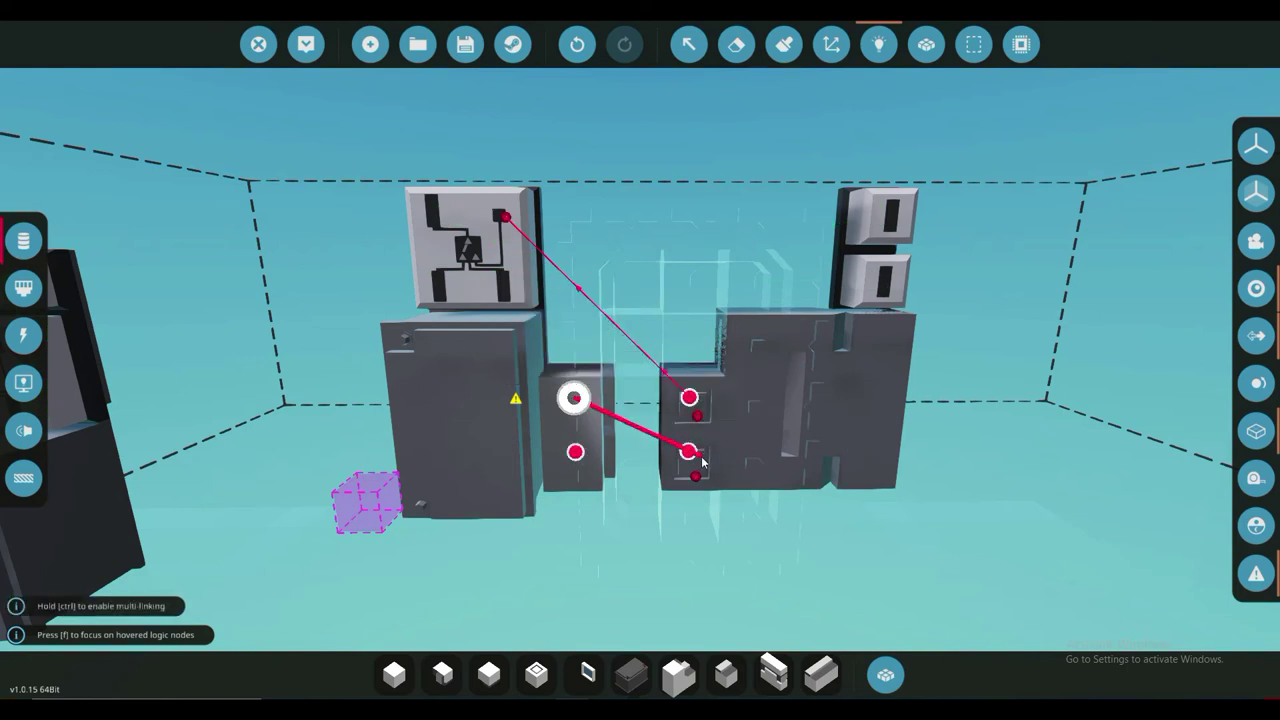
left_click_drag(702, 460, 694, 458)
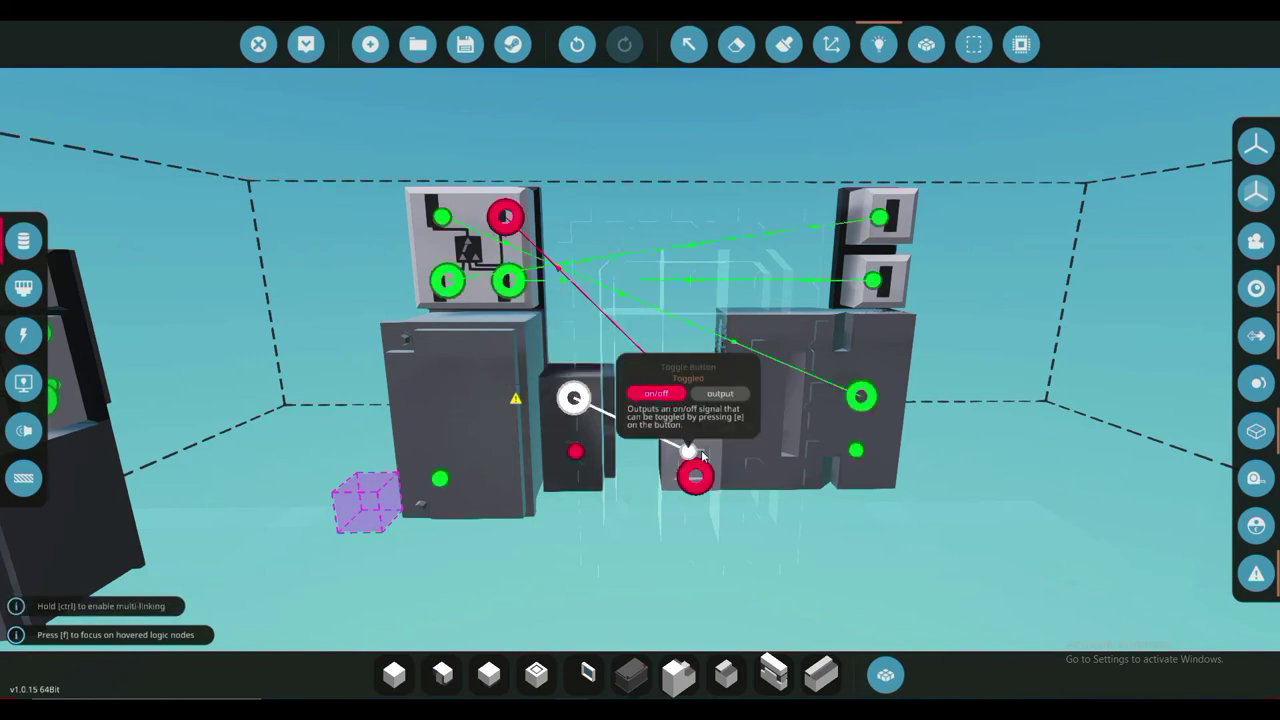
Spawn the creation in the world and open the new door with its upper toggle button.
left_click(305, 44)
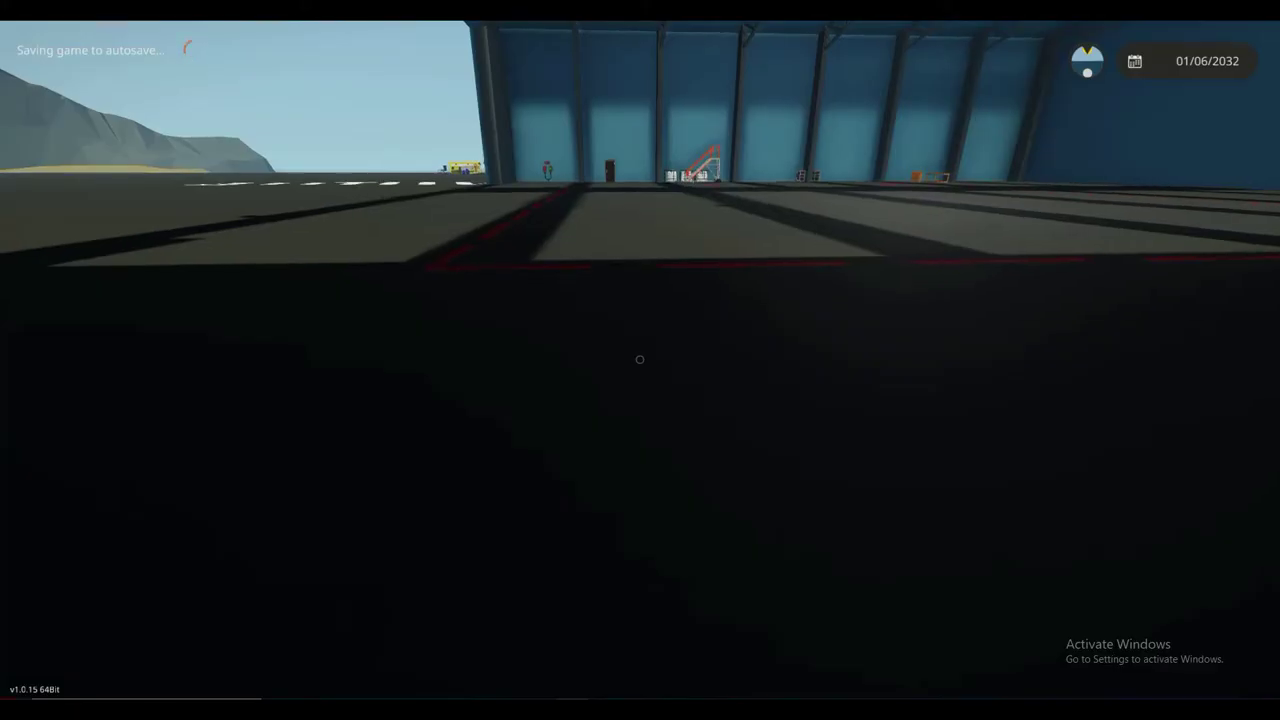
key("w")
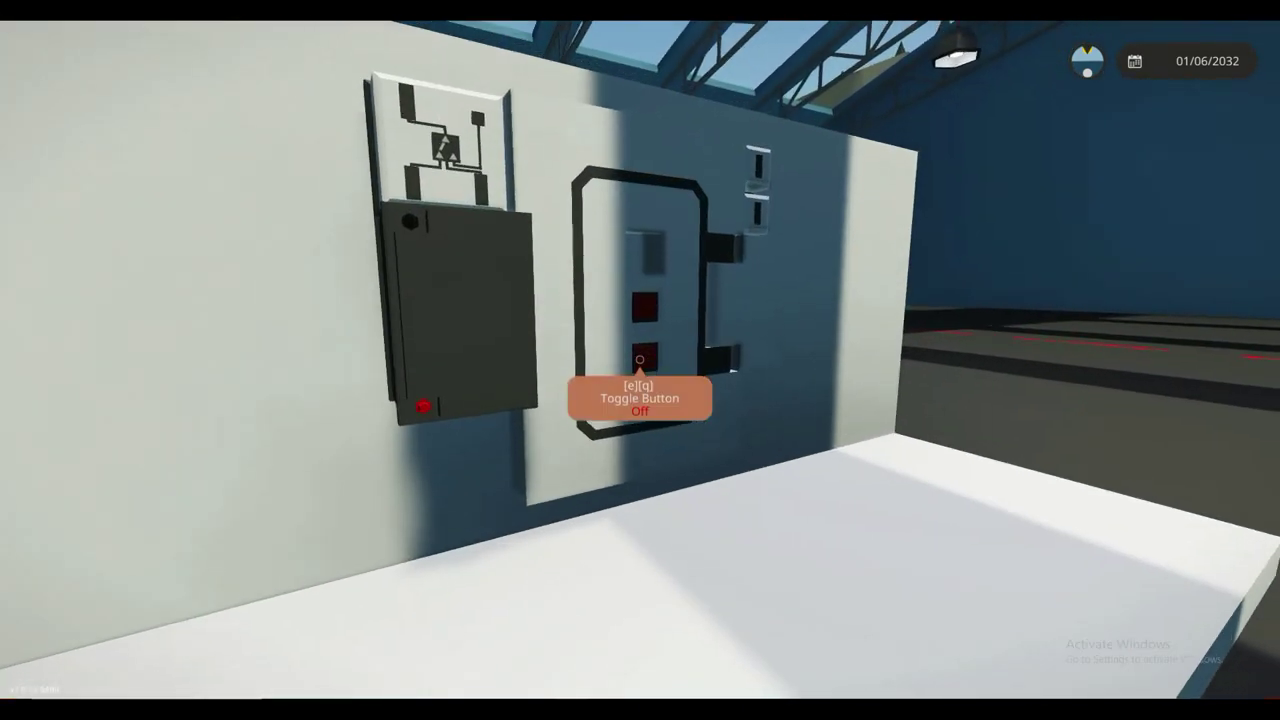
key("space")
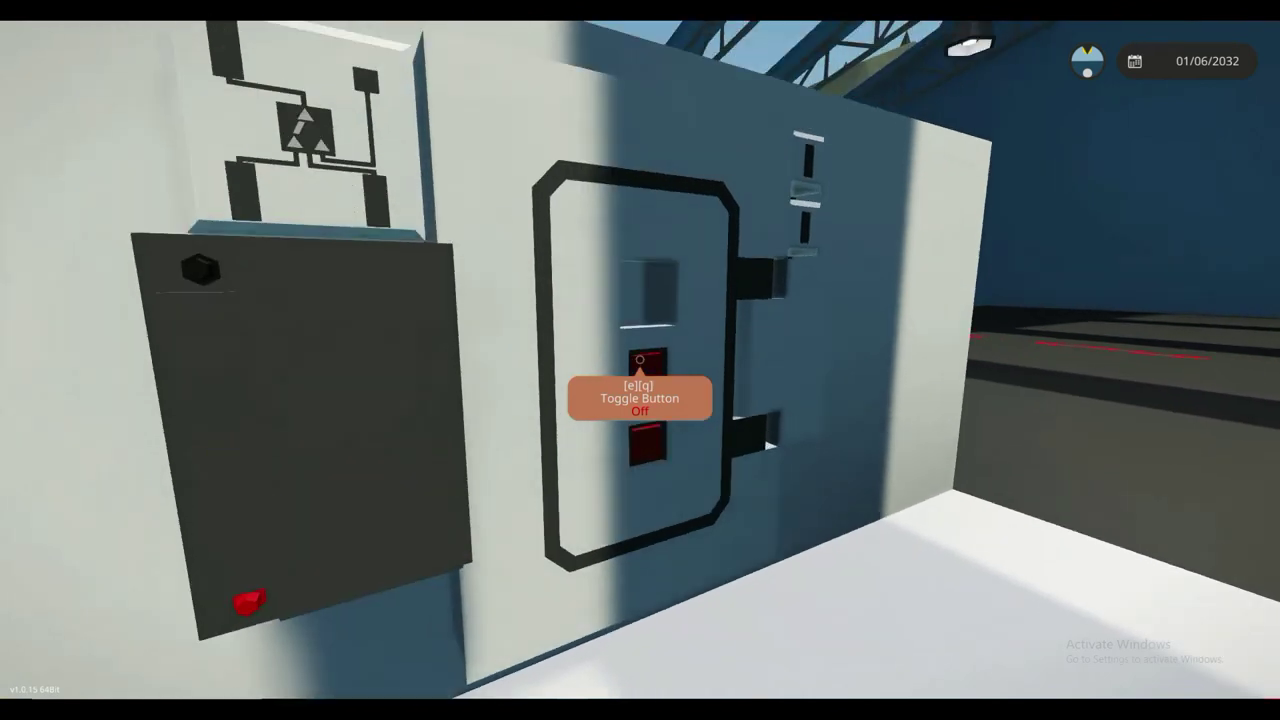
key("q")
key("s")
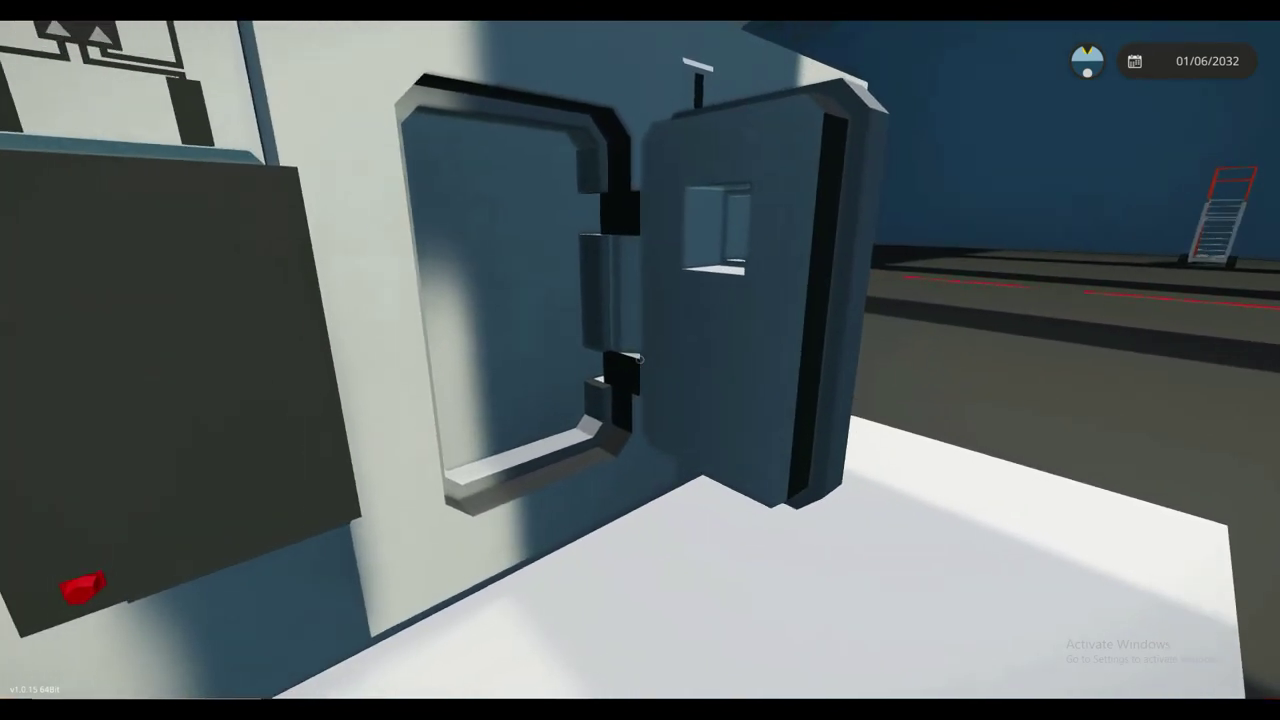
key("w")
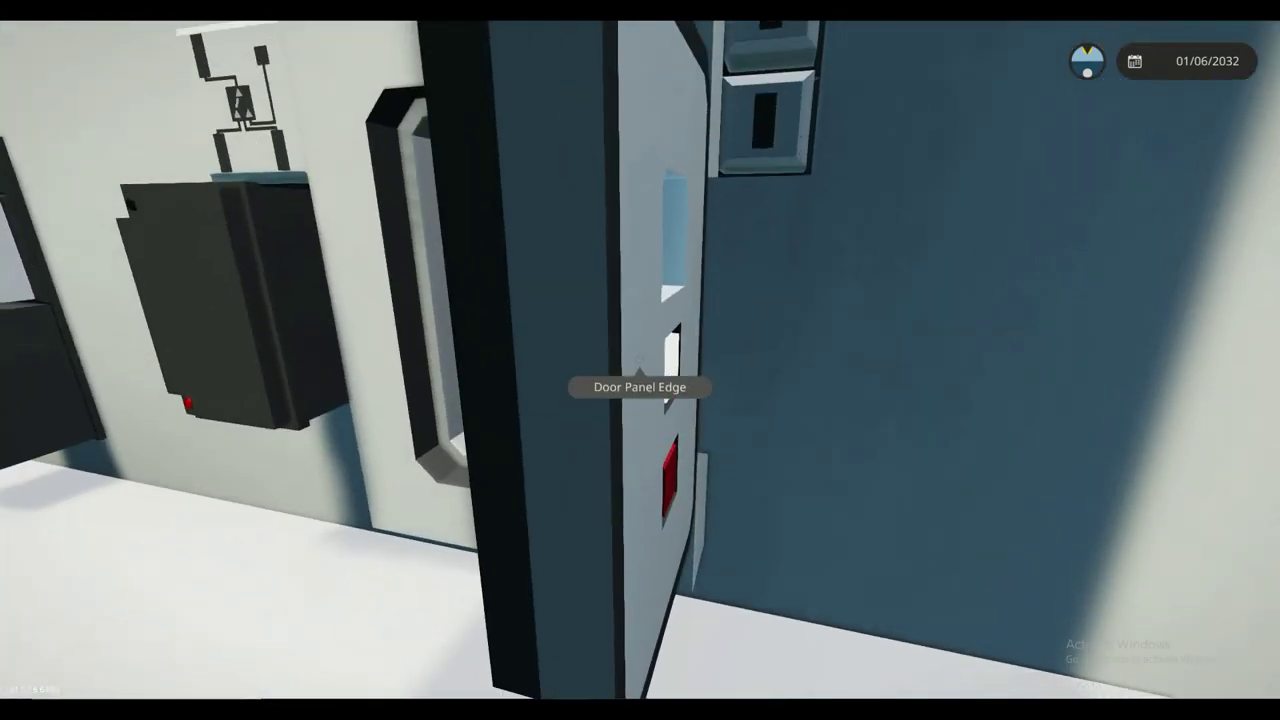
Test the seal lock by closing the door, switching on the lower button, toggling the upper one, and switching both off again.
left_click(640, 360)
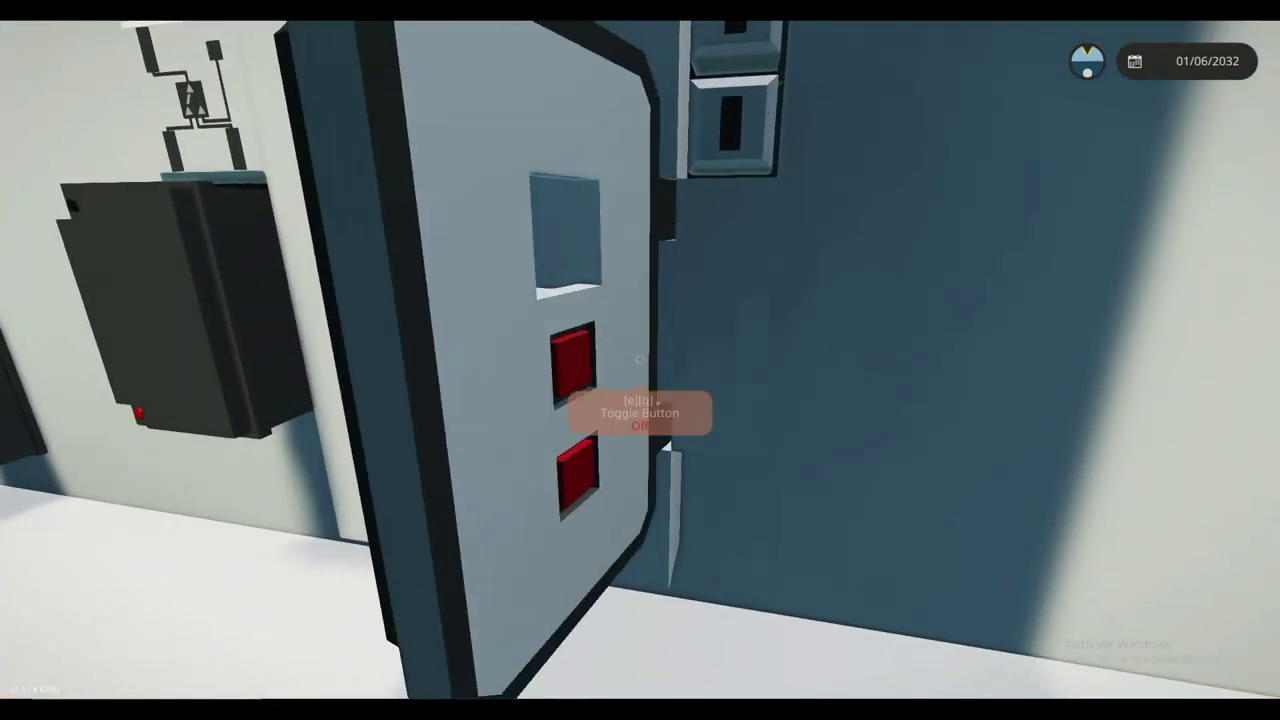
left_click(640, 360)
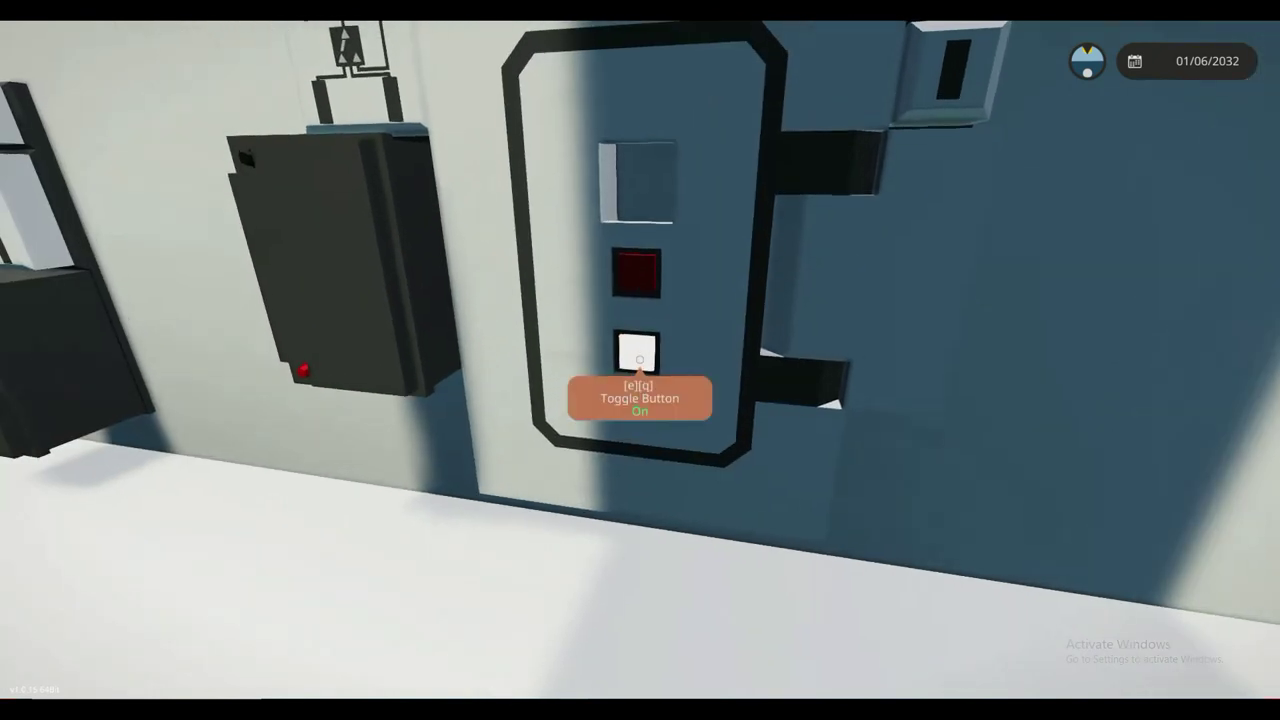
left_click(640, 360)
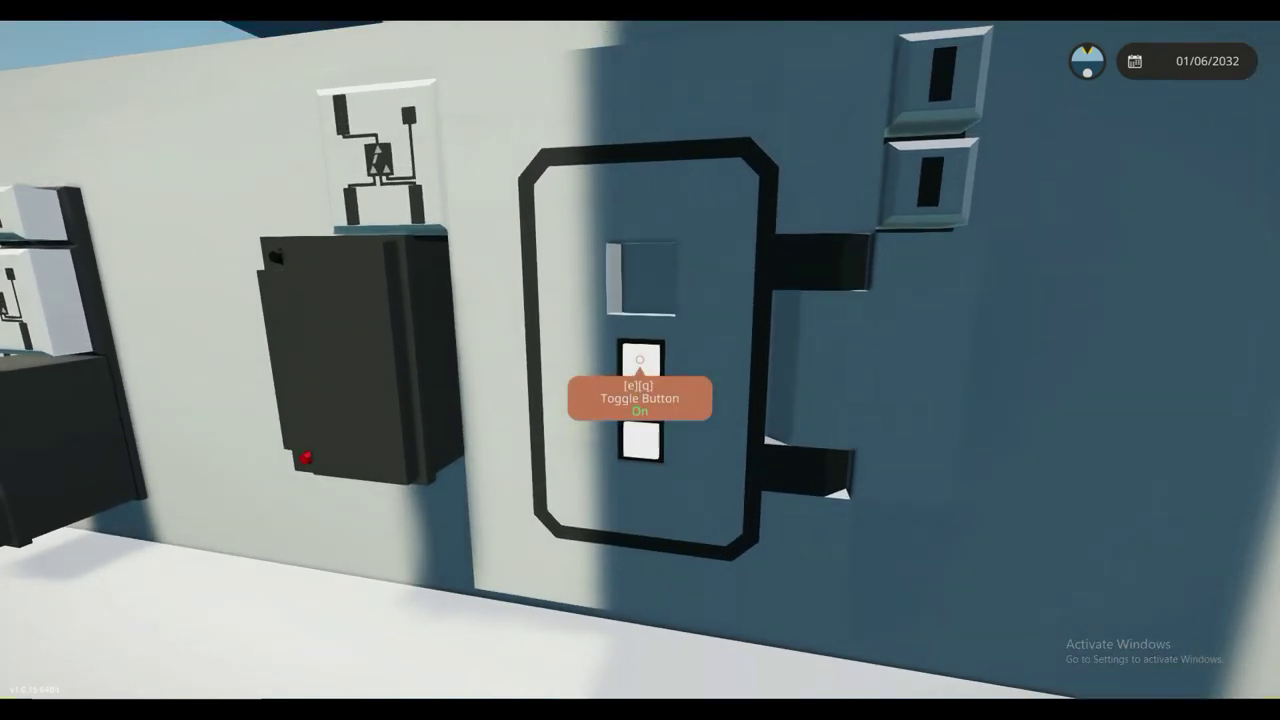
left_click(640, 360)
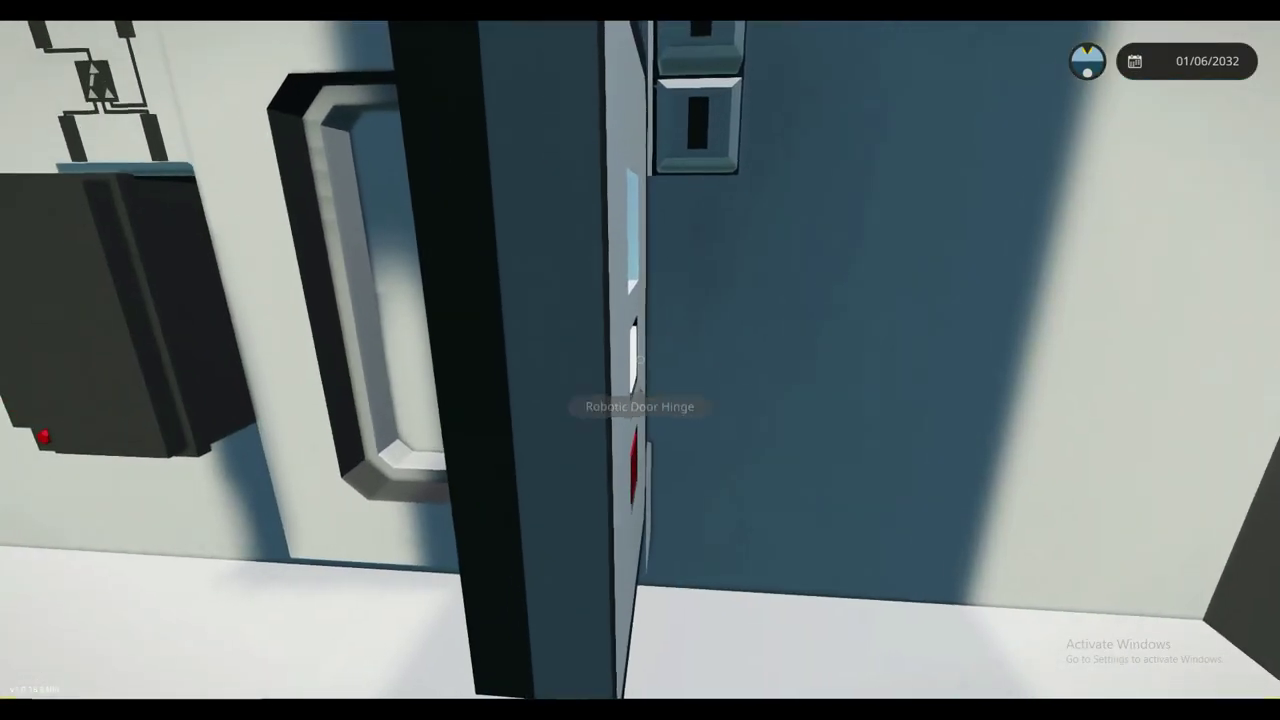
left_click(640, 360)
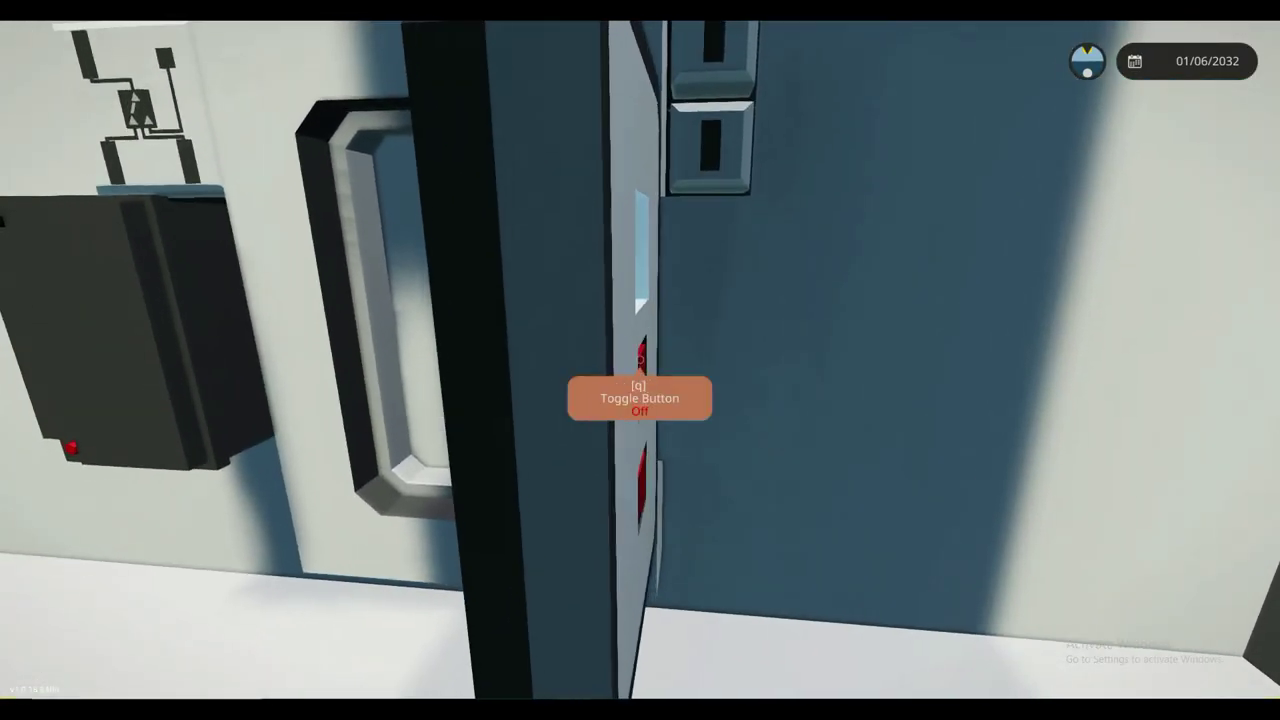
key("s")
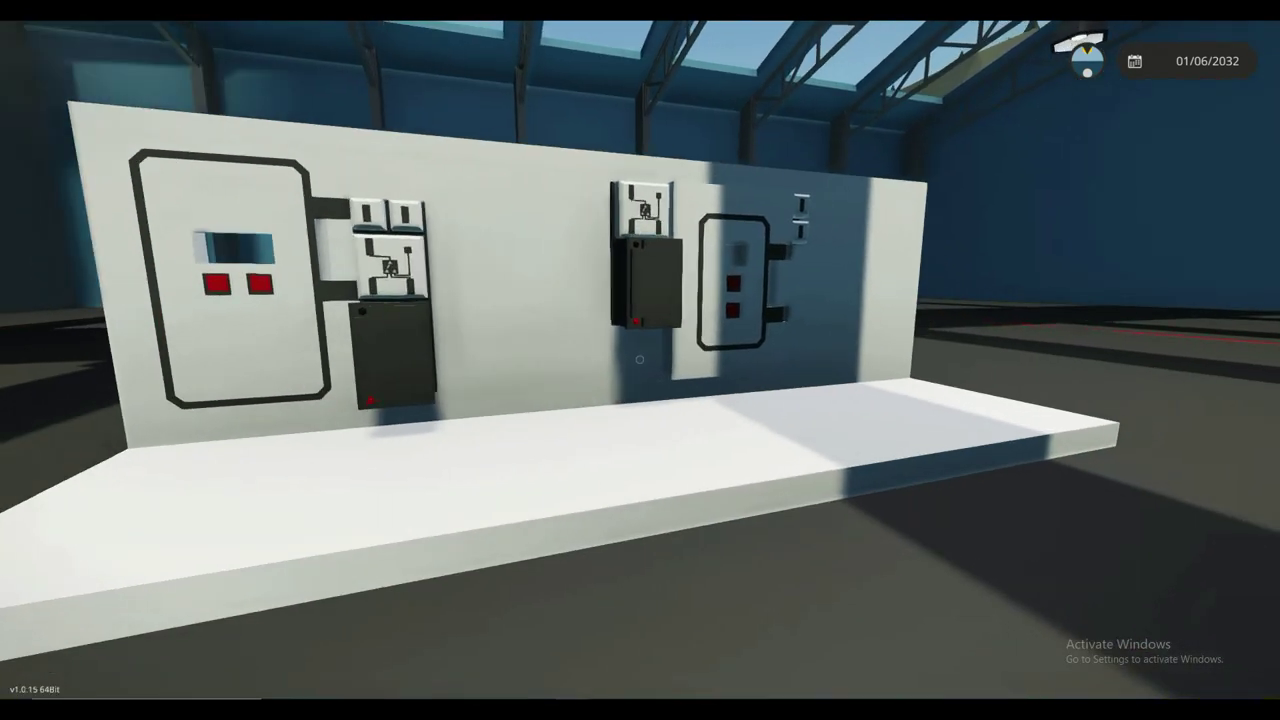
Test the new smaller door once more by opening it with its upper toggle button and closing it again.
key("d")
key("w")
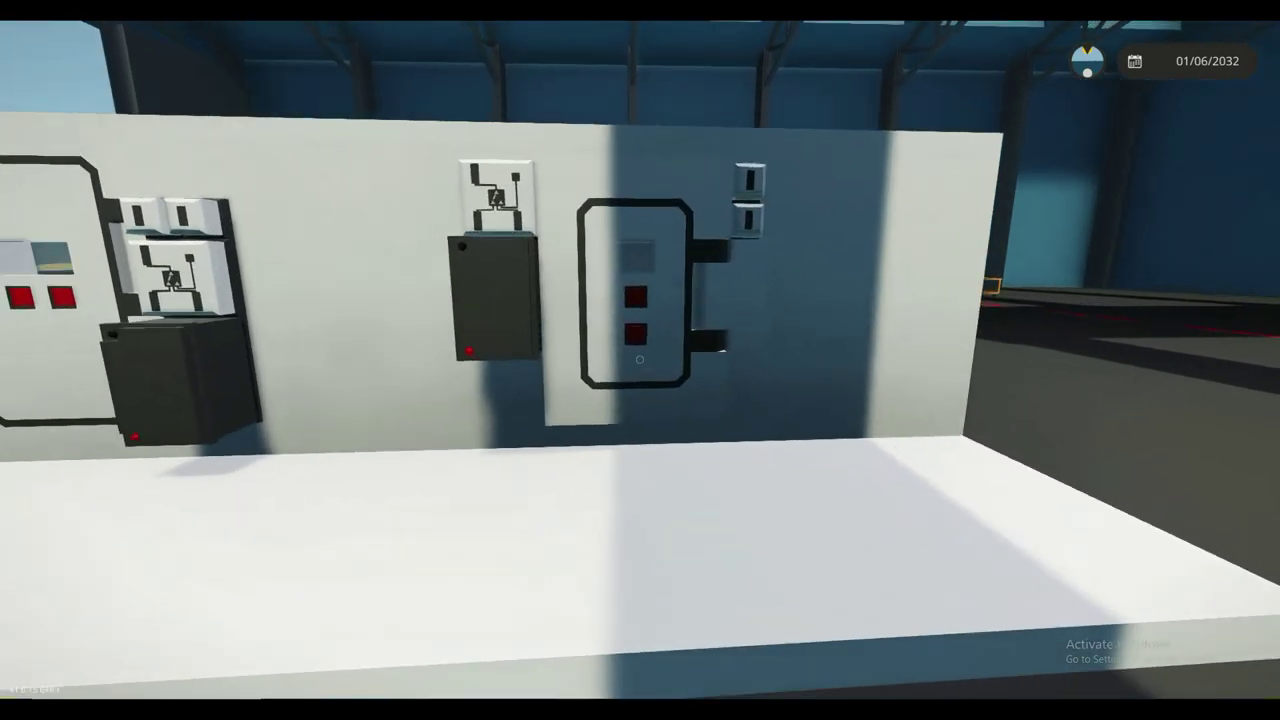
key("s")
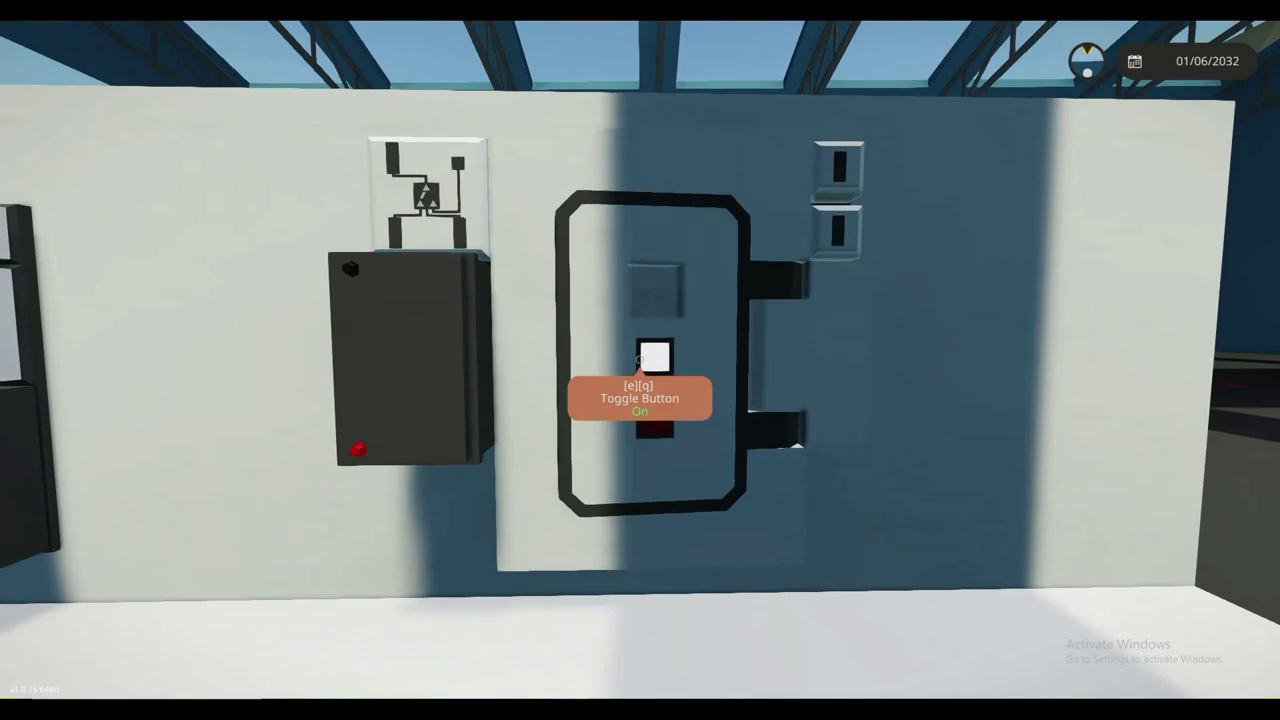
left_click(640, 360)
key("w")
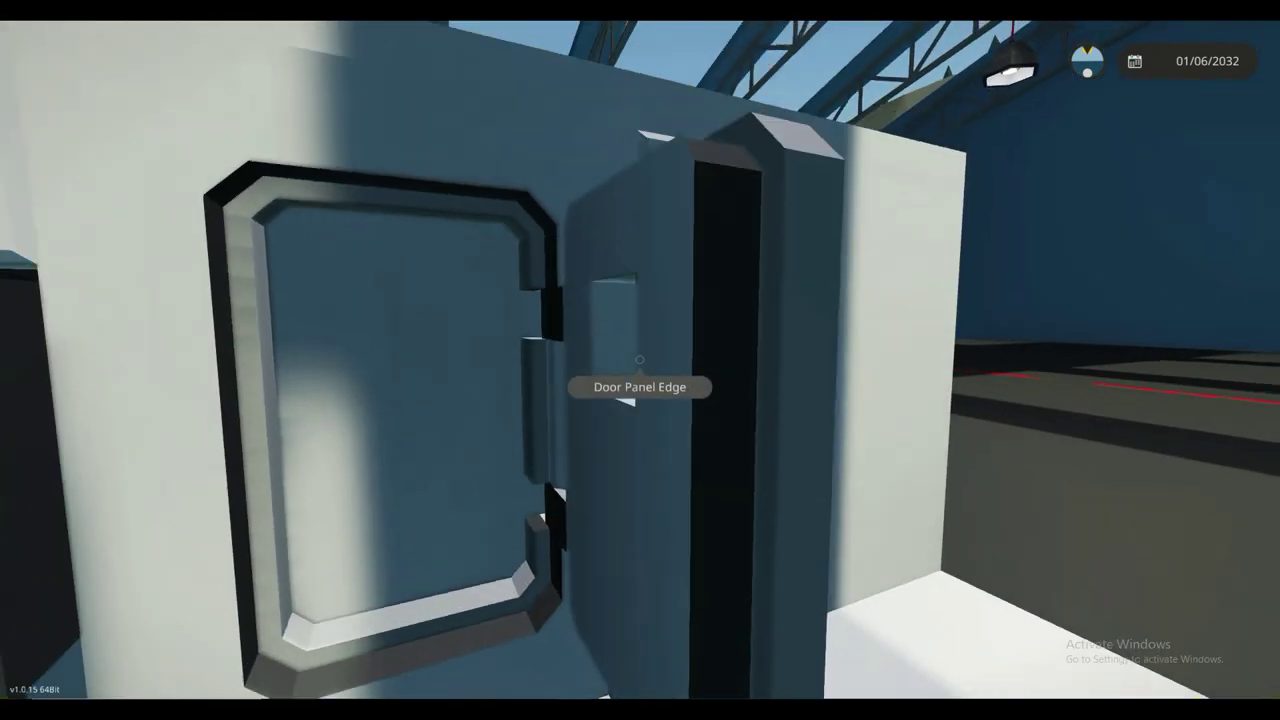
key("s")
key("d")
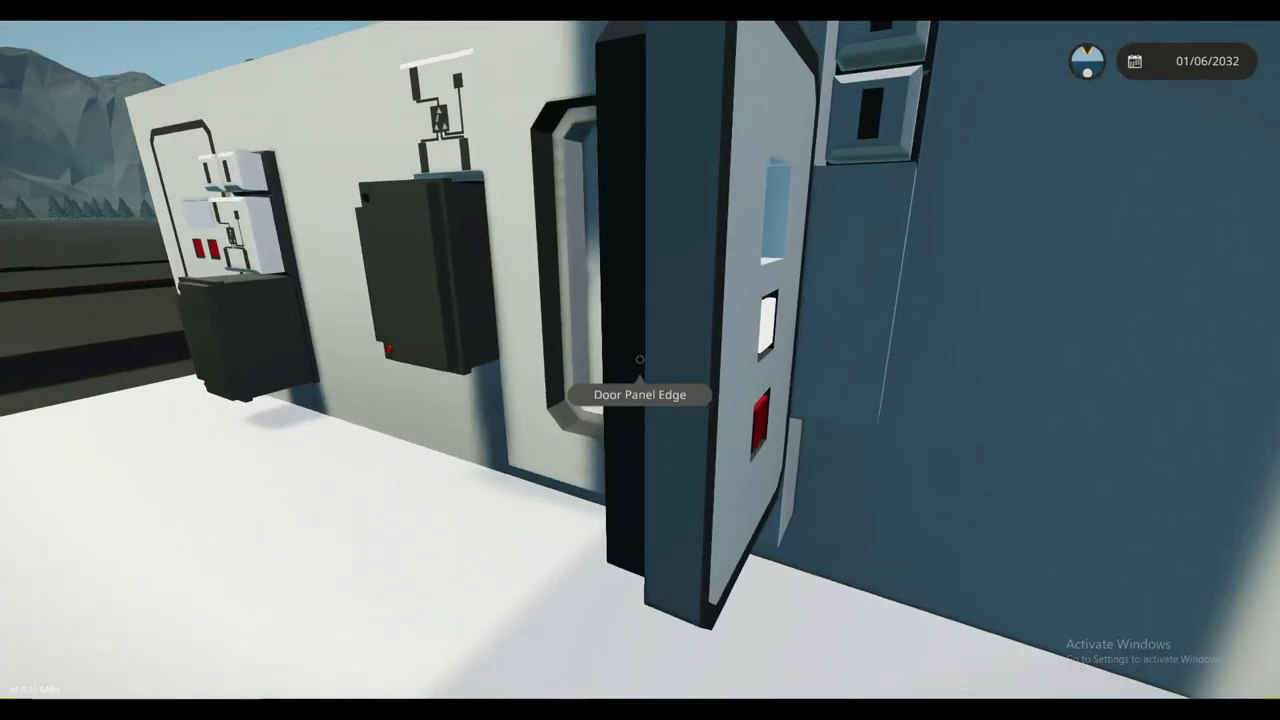
key("e")
key("a")
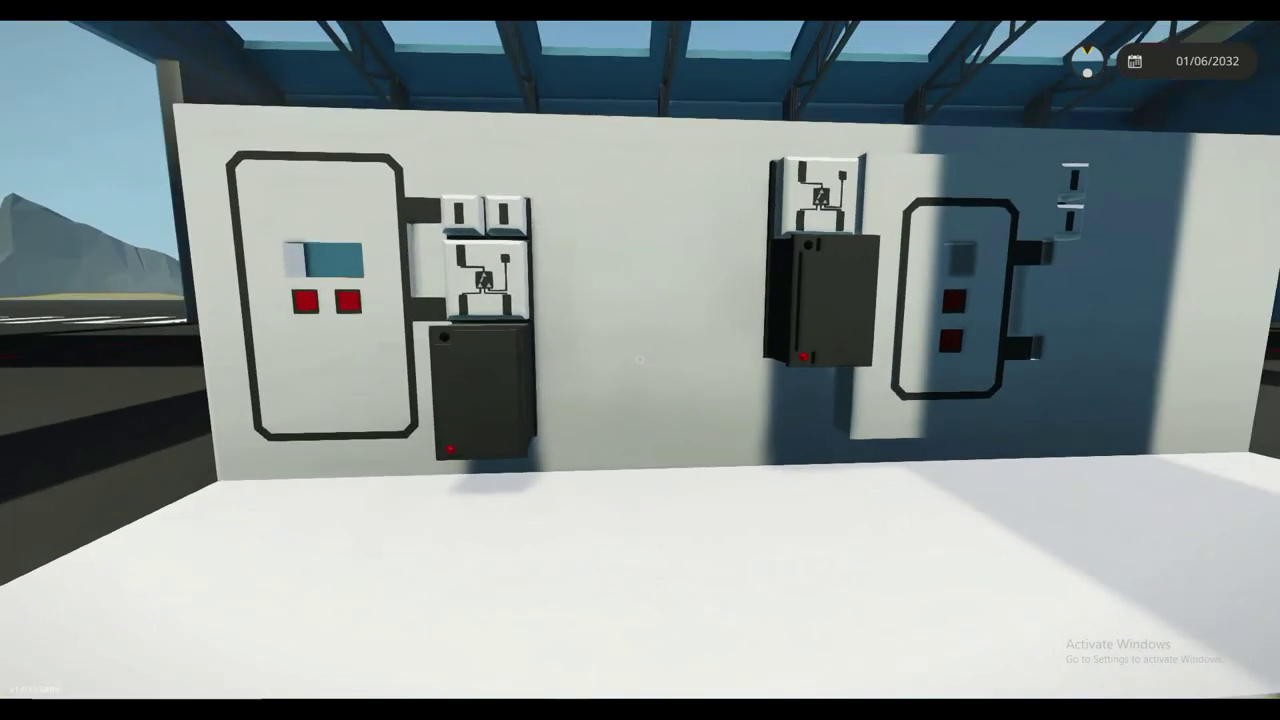
key("s")
key("d")
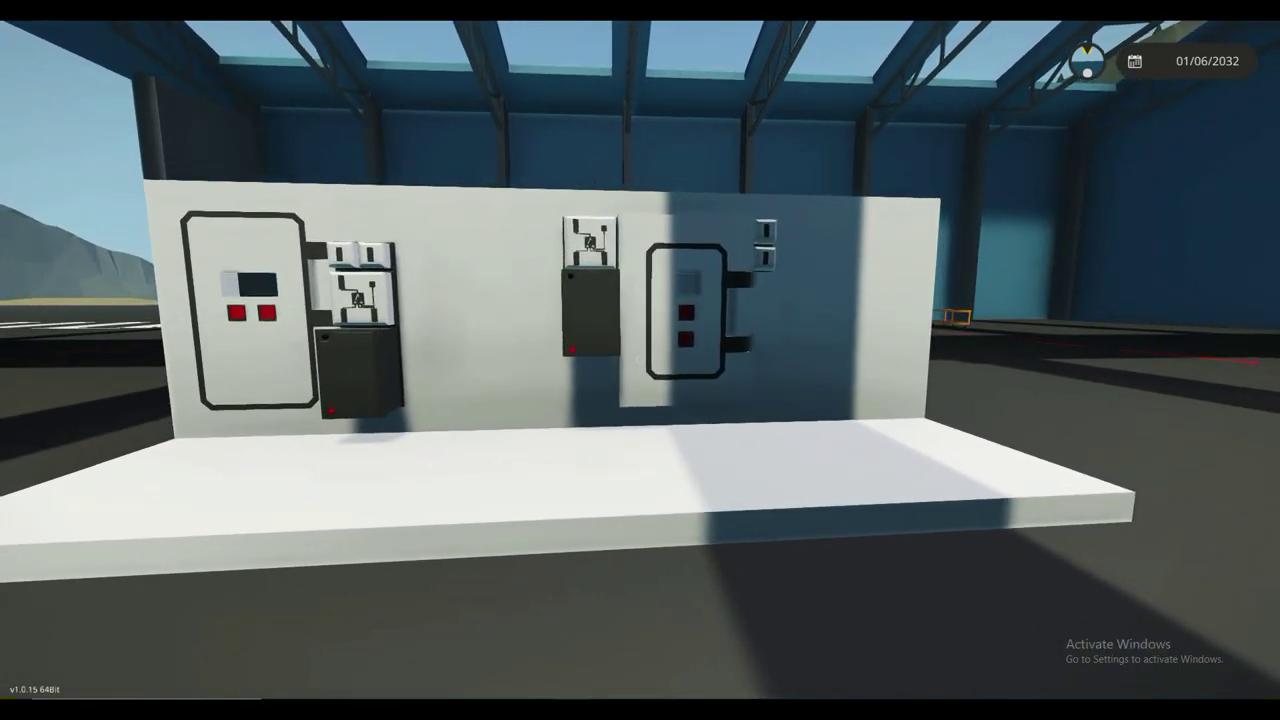
key("w")
key("w")
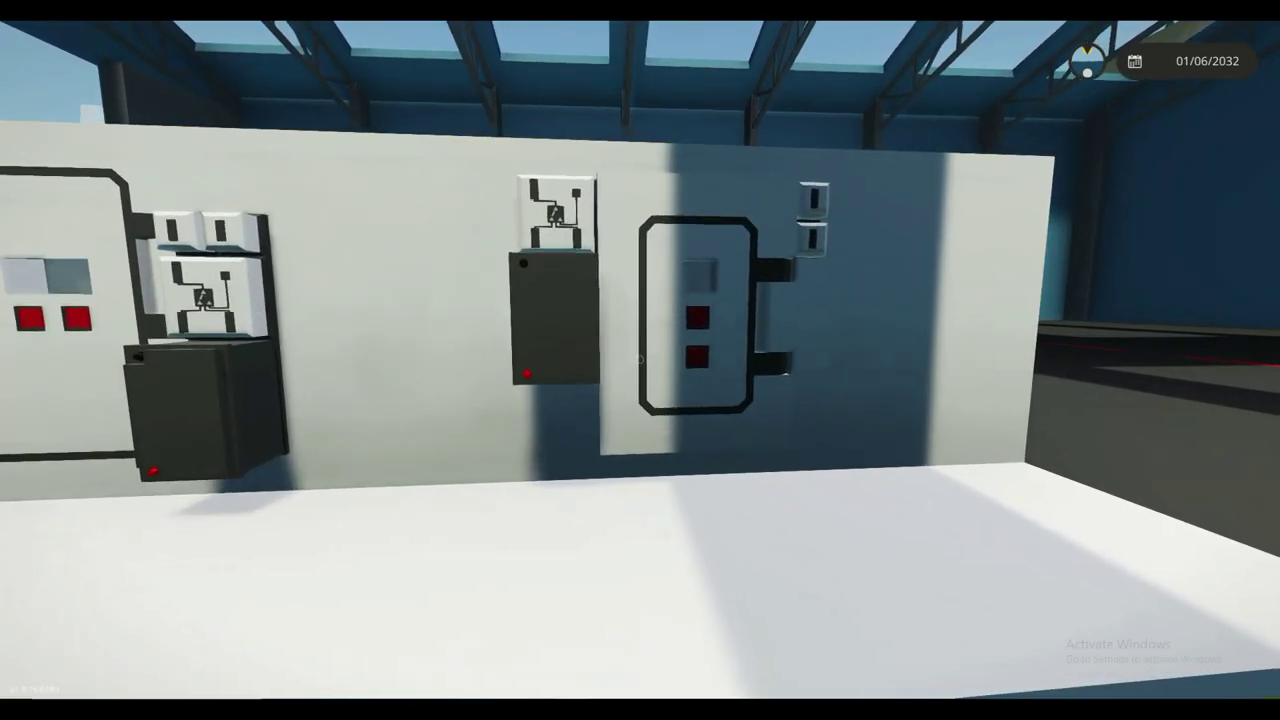